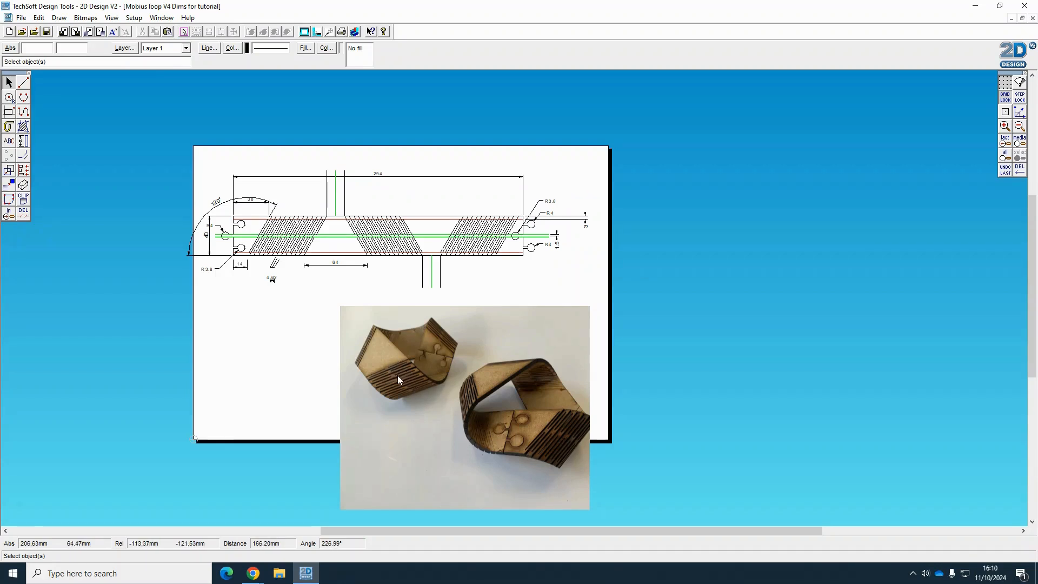
# - Move the Mobius loop photo off the page into the empty area beside it
pyautogui.click(432, 445)
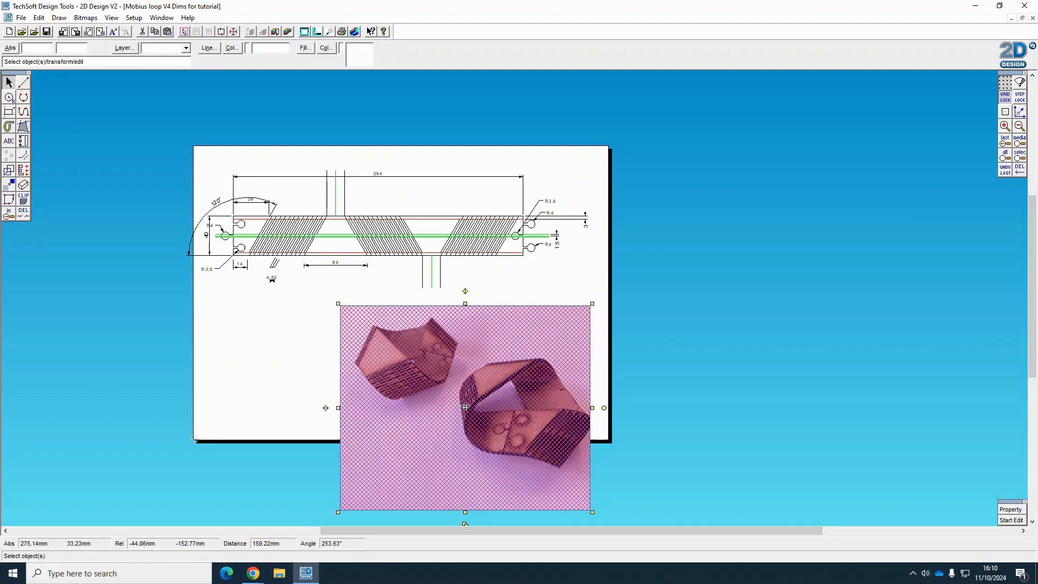
pyautogui.moveTo(465, 408); pyautogui.dragTo(836, 312)
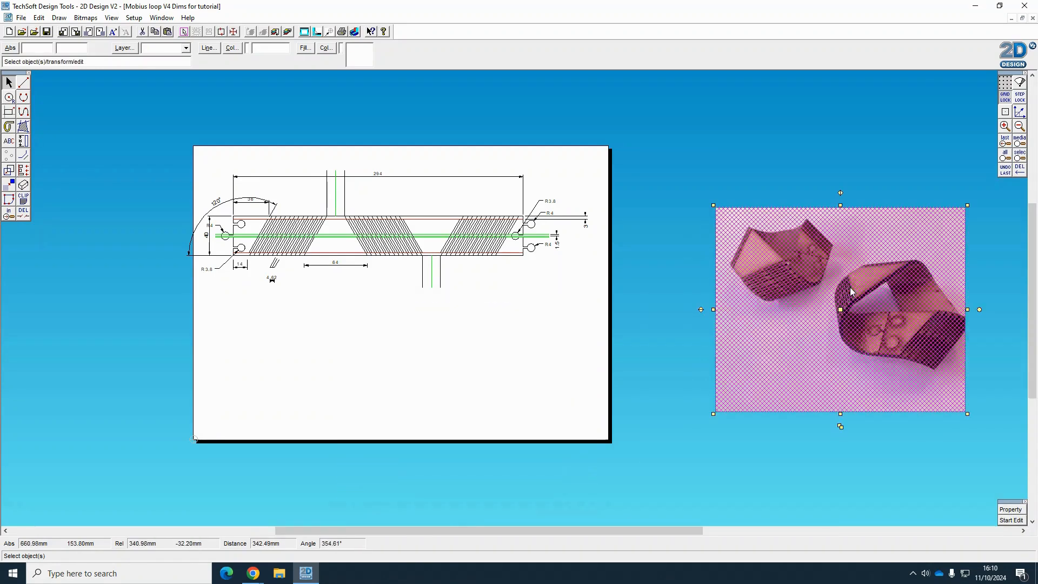
pyautogui.click(1005, 126)
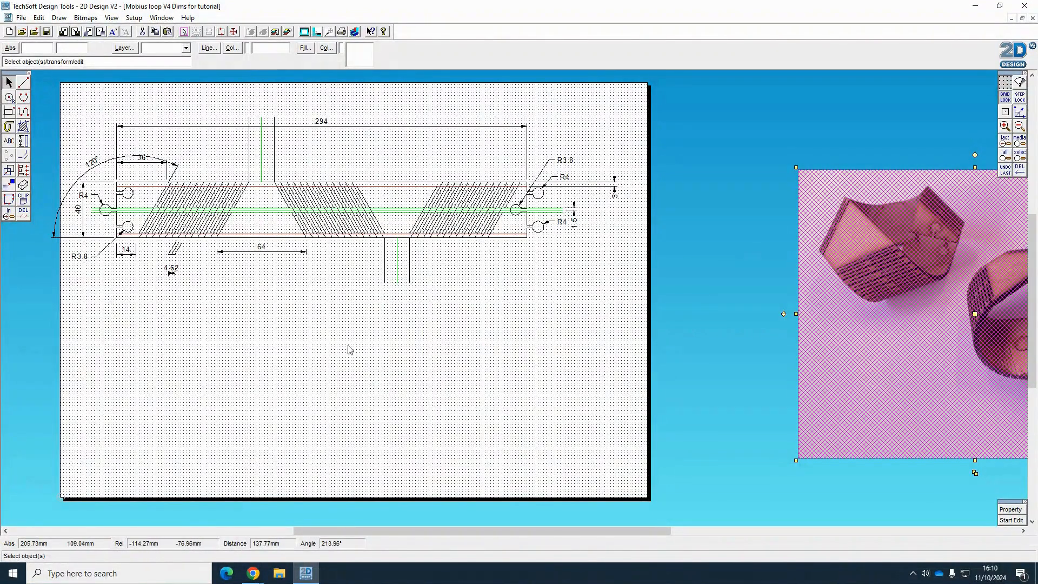
# - Set the grid spacing to 10 mm in both X and Y
pyautogui.rightClick(1005, 98)
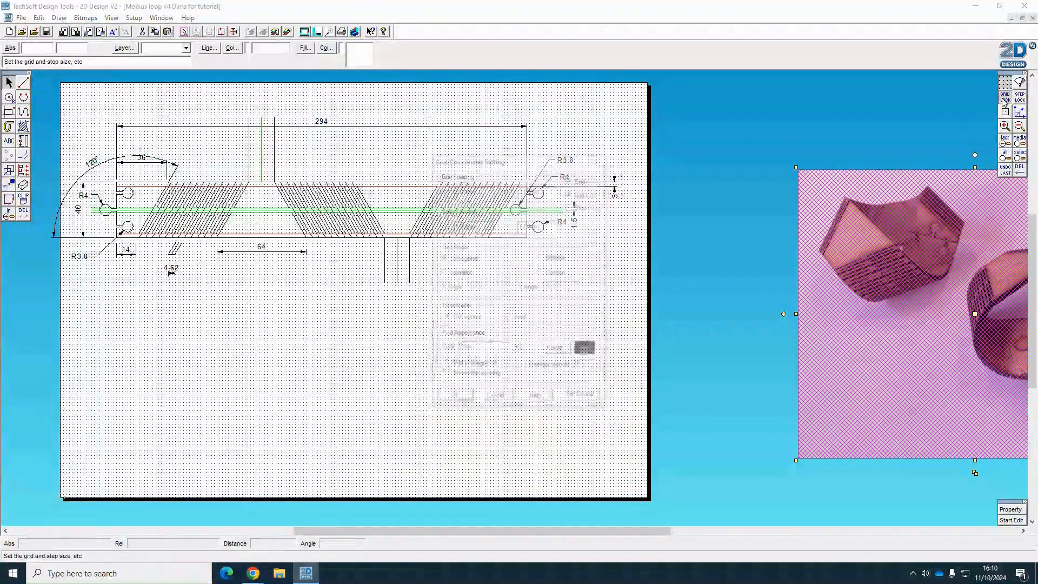
pyautogui.write('10')
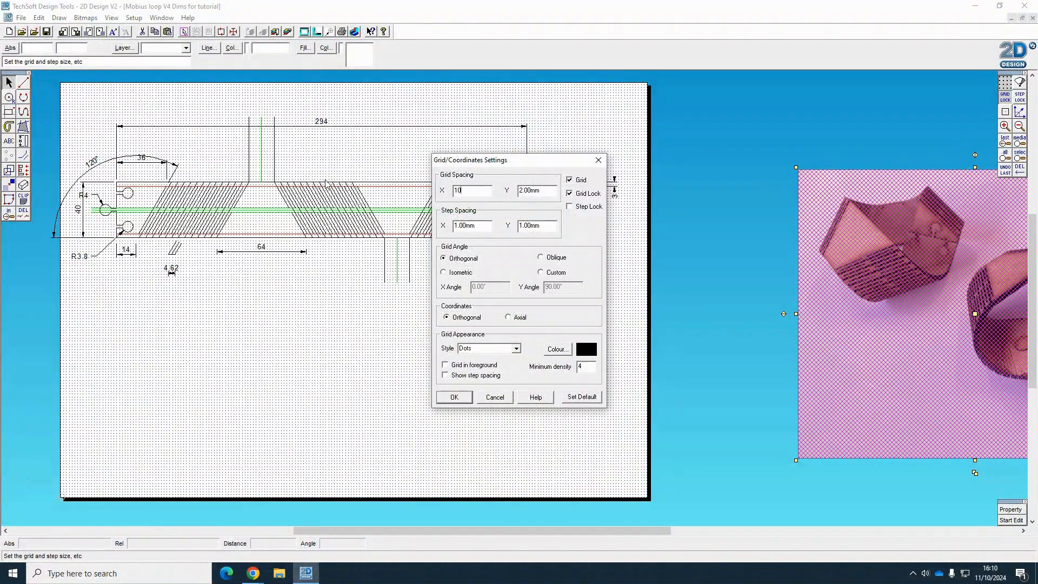
pyautogui.doubleClick(540, 191)
pyautogui.write('10')
pyautogui.click(460, 399)
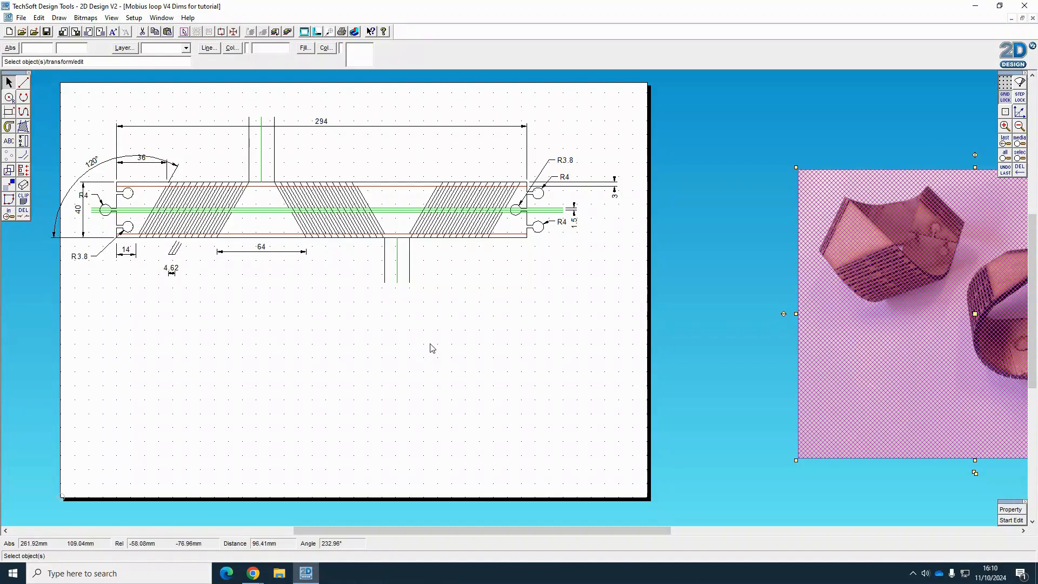
# - Set the grid spacing to 2 mm in both X and Y
pyautogui.rightClick(1007, 97)
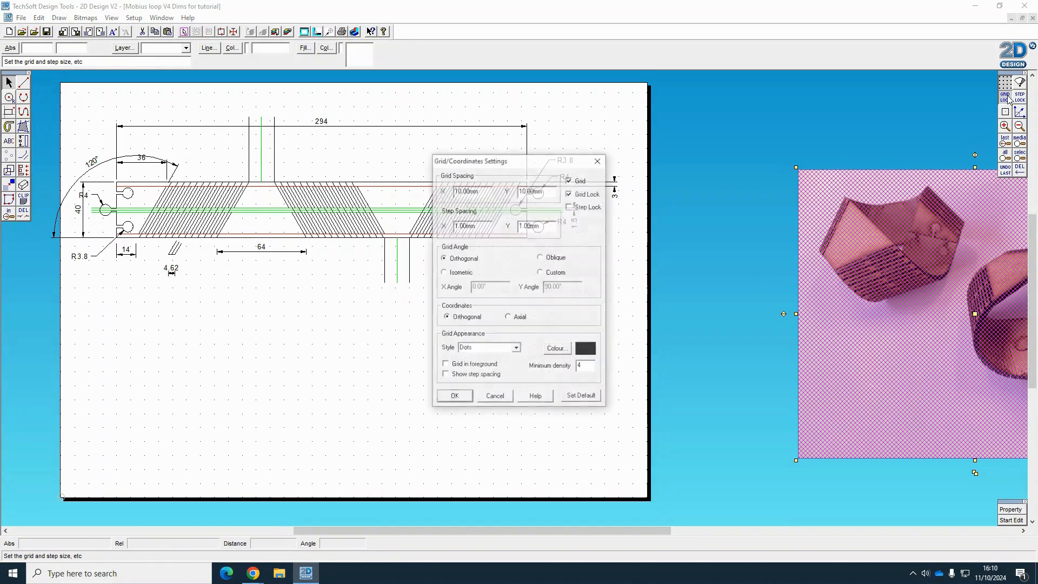
pyautogui.doubleClick(489, 193)
pyautogui.write('2')
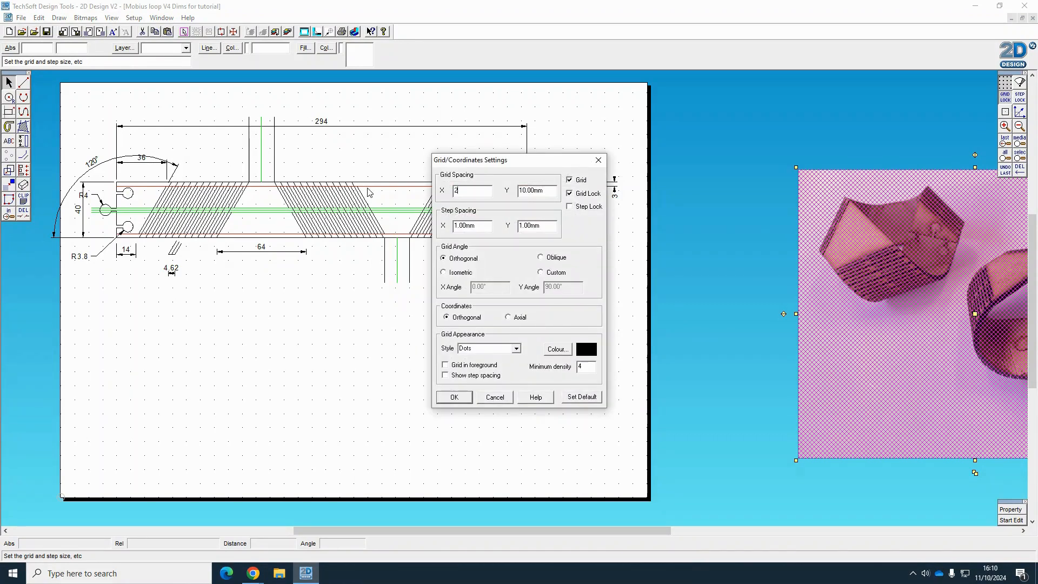
pyautogui.doubleClick(549, 189)
pyautogui.write('2')
pyautogui.click(456, 397)
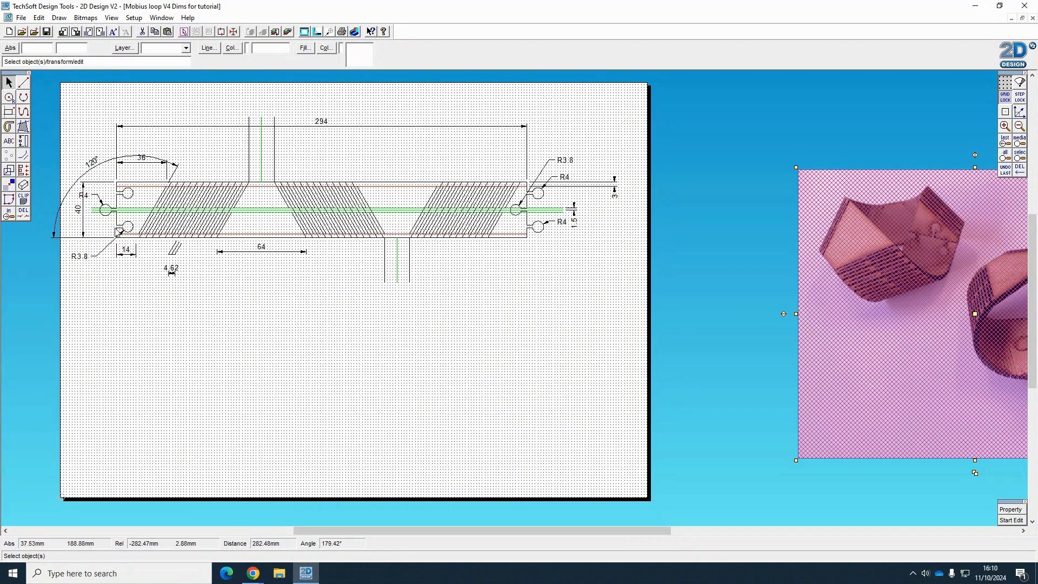
# - Draw a rectangle 294 mm wide and 40 mm high in the empty space below the dimensioned drawing
pyautogui.click(7, 112)
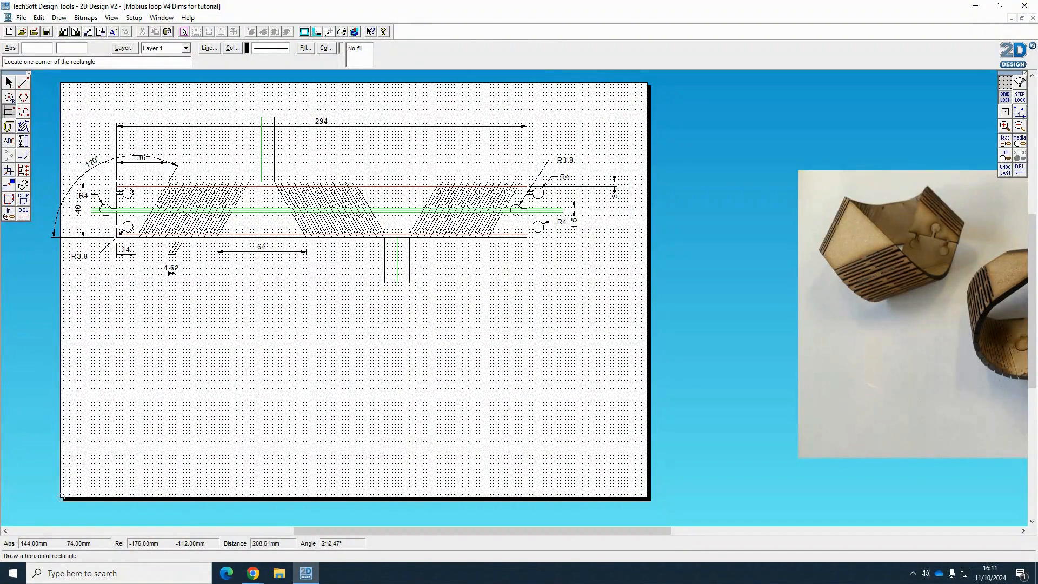
pyautogui.click(119, 307)
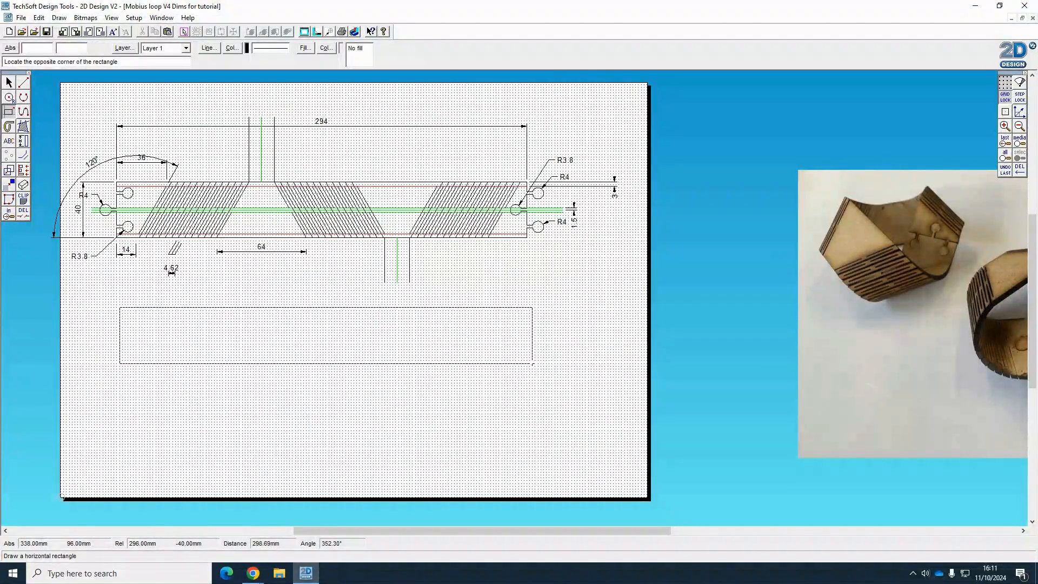
pyautogui.click(530, 364)
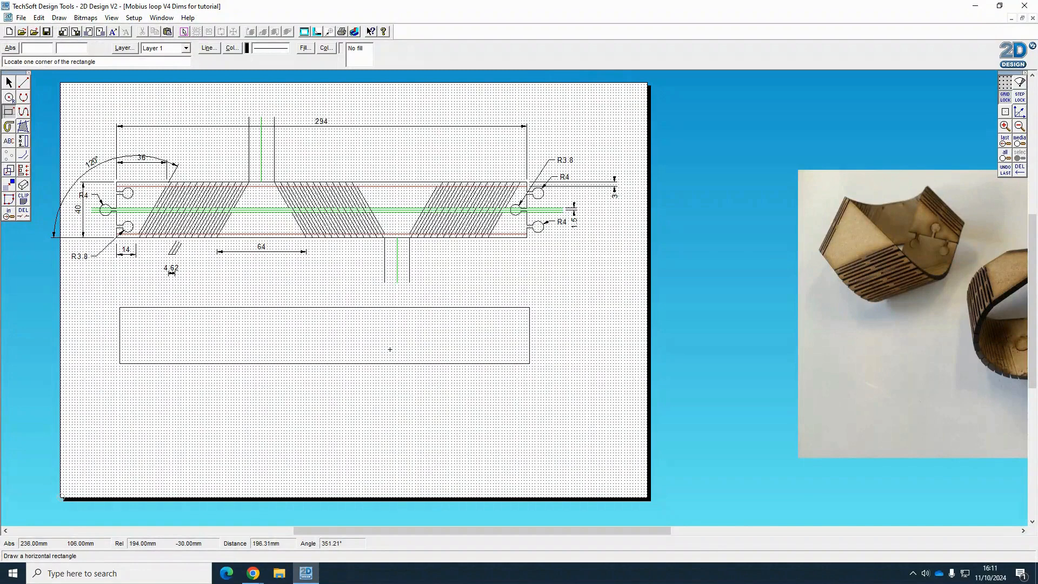
# - Try stretching the new rectangle's right side outward, and undo the stretch
pyautogui.click(8, 83)
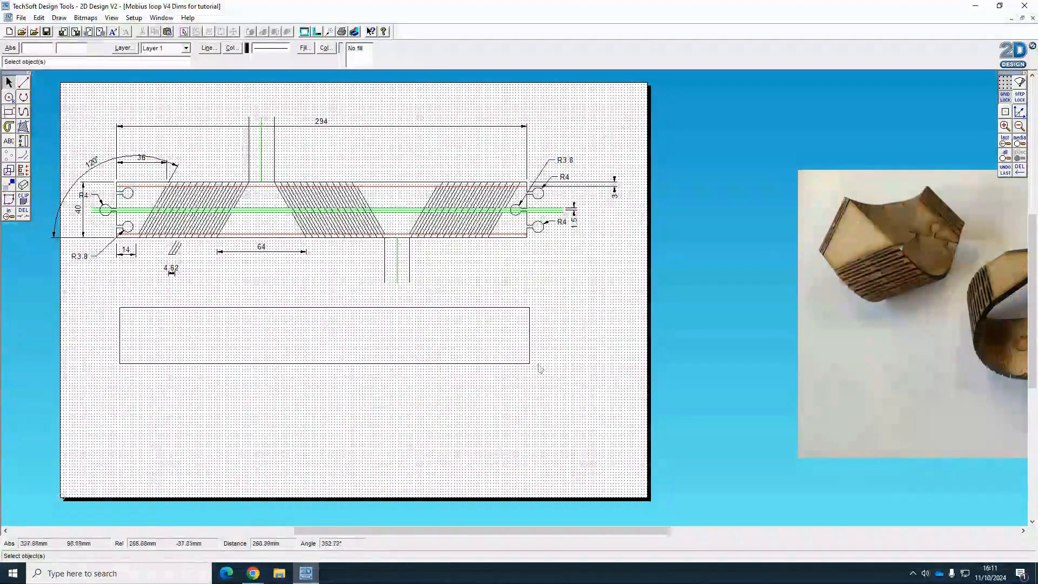
pyautogui.click(530, 336)
pyautogui.moveTo(533, 335); pyautogui.dragTo(546, 335)
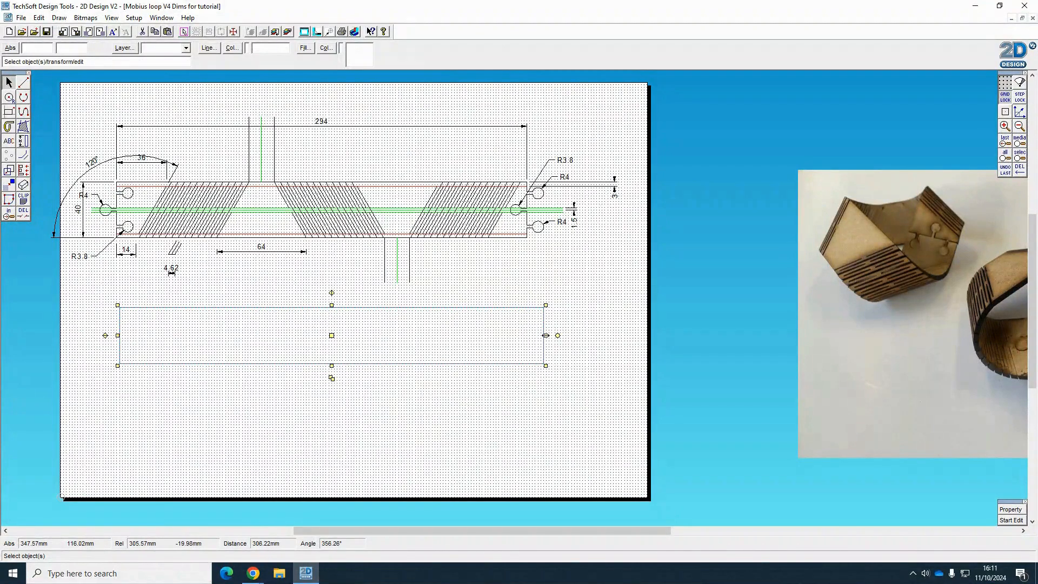
pyautogui.hotkey('ctrl', 'z')
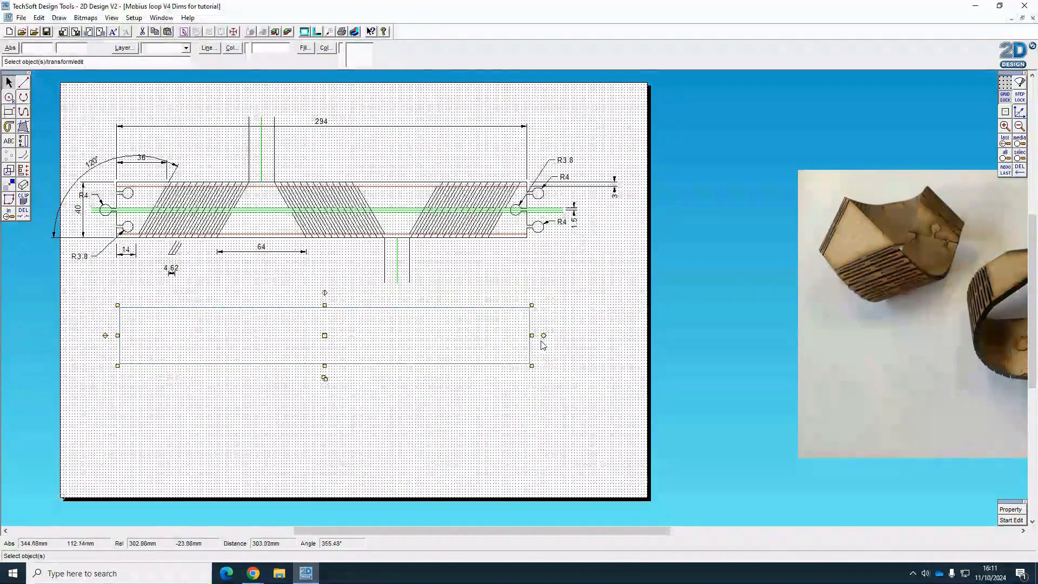
pyautogui.click(458, 453)
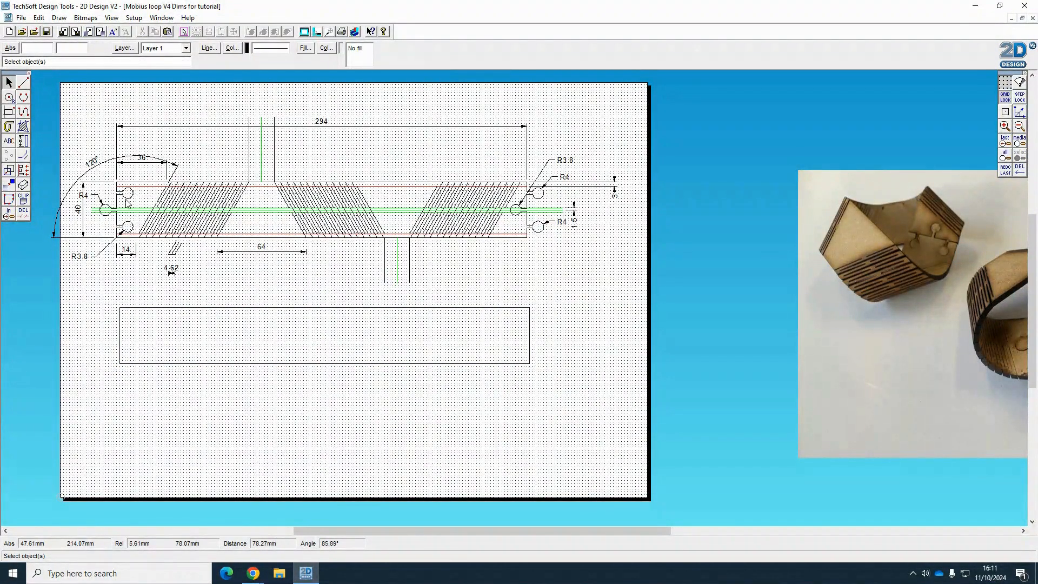
# - Draw three 4 mm radius circles: two 8 mm inside the rectangle's left corners and one 10 mm outside its left edge between them
pyautogui.click(84, 196)
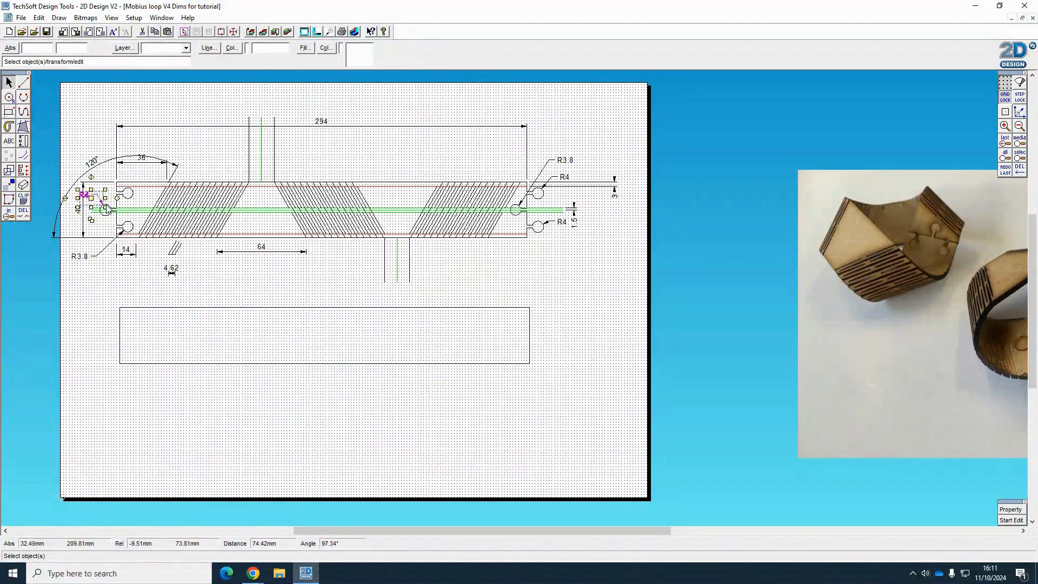
pyautogui.click(132, 297)
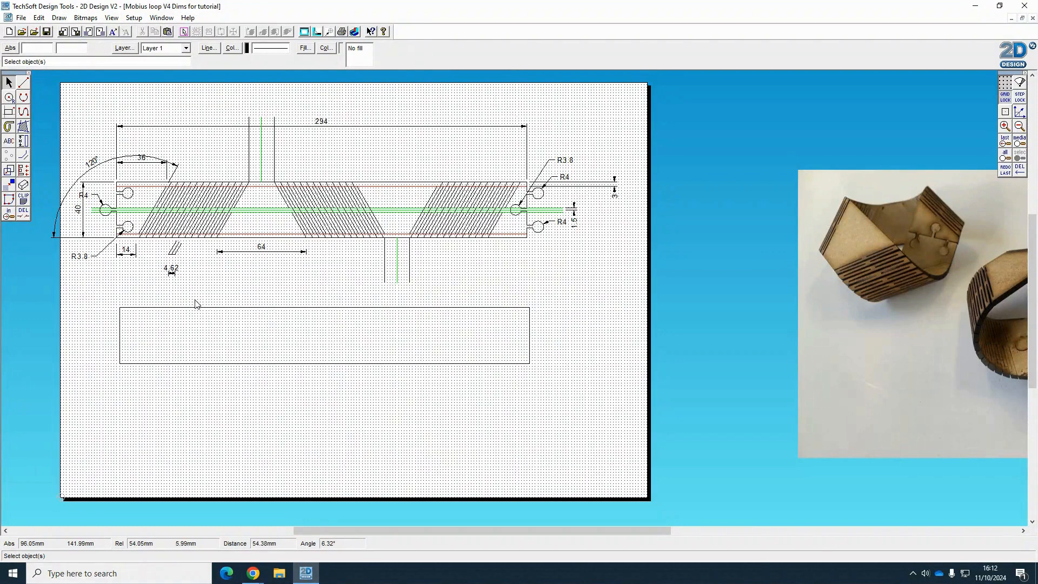
pyautogui.click(9, 99)
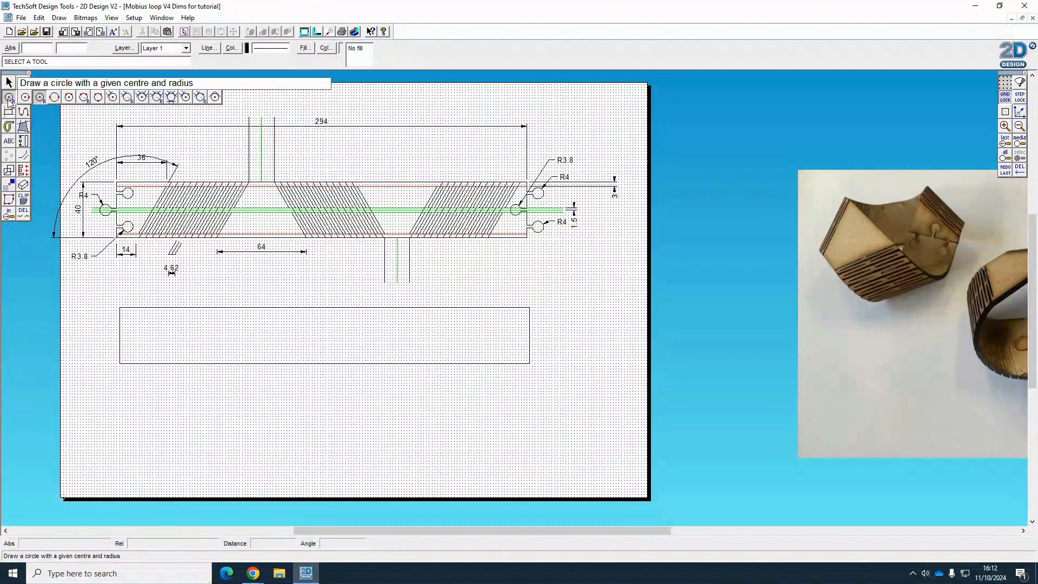
pyautogui.click(40, 98)
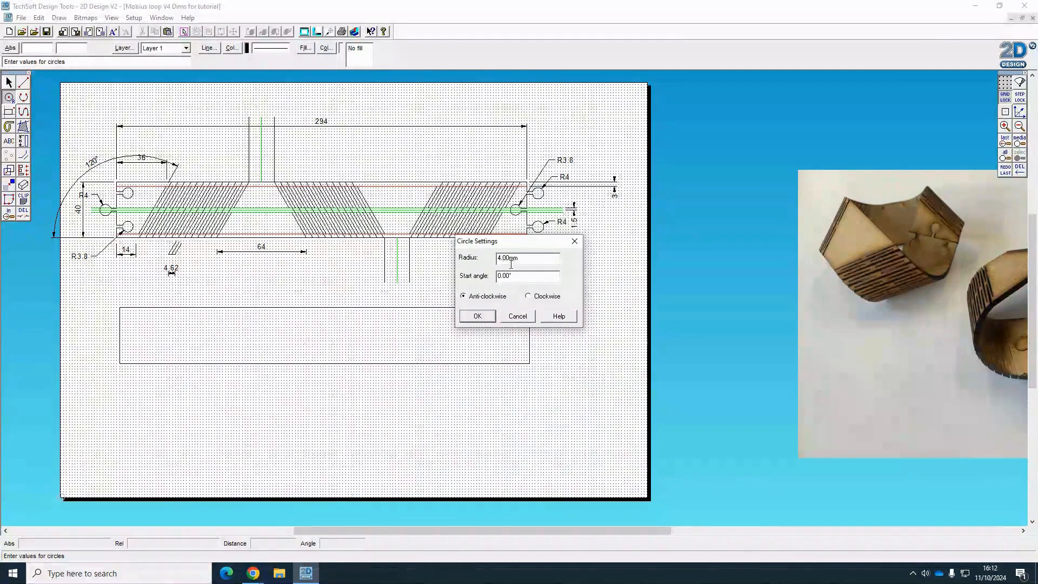
pyautogui.click(472, 316)
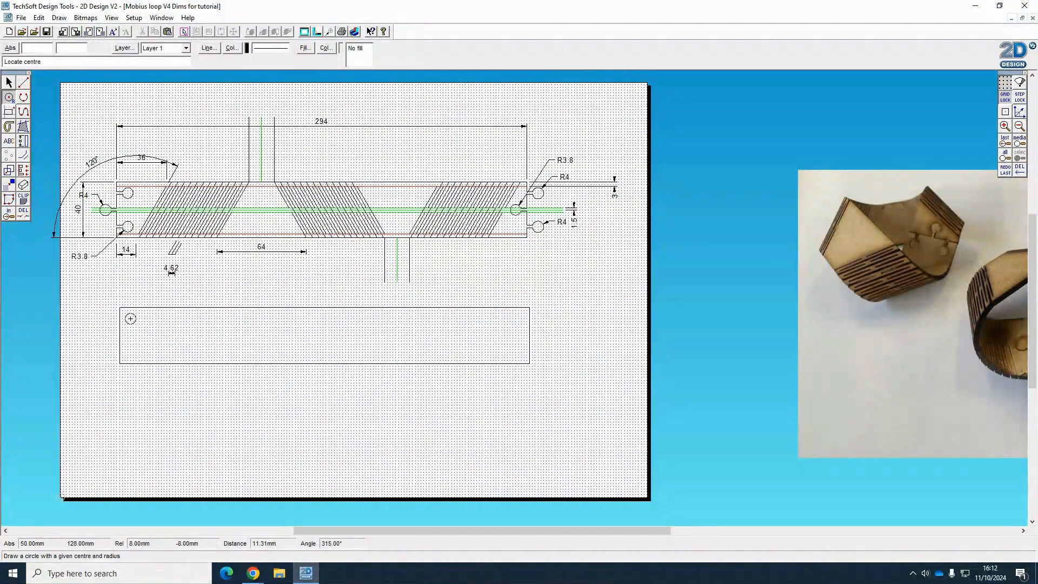
pyautogui.click(130, 319)
pyautogui.click(130, 352)
pyautogui.click(106, 333)
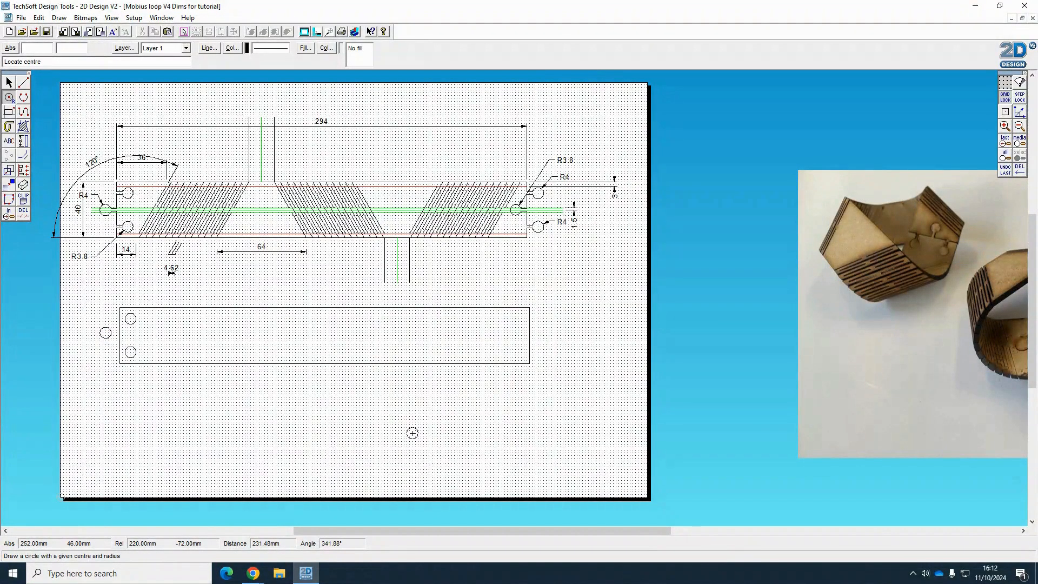
# - Draw 8 mm contour lines inside the rectangle's upper, lower and left edges, and undo the stray contour around the outer circle
pyautogui.click(22, 157)
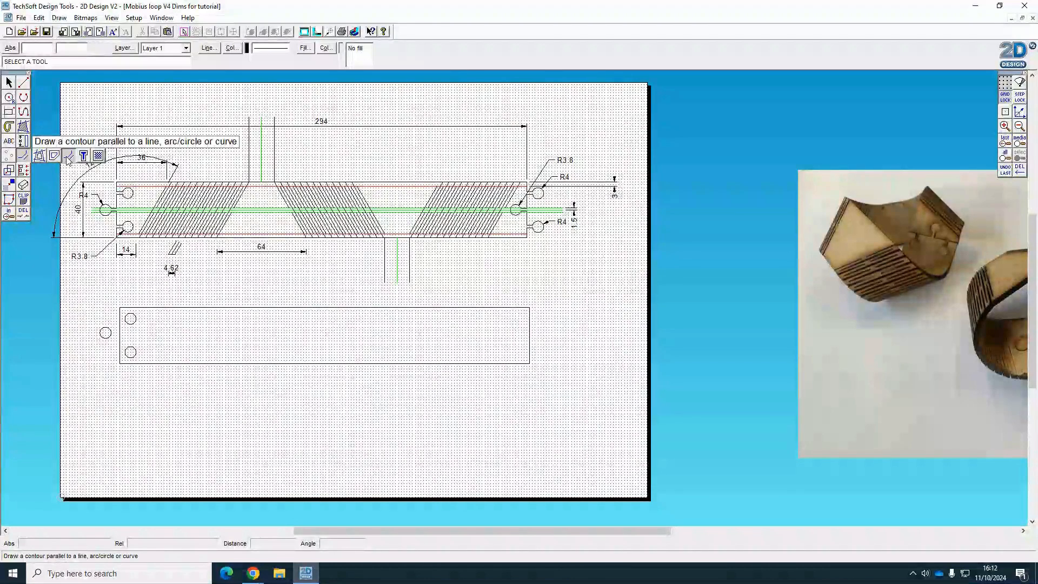
pyautogui.click(69, 157)
pyautogui.doubleClick(566, 250)
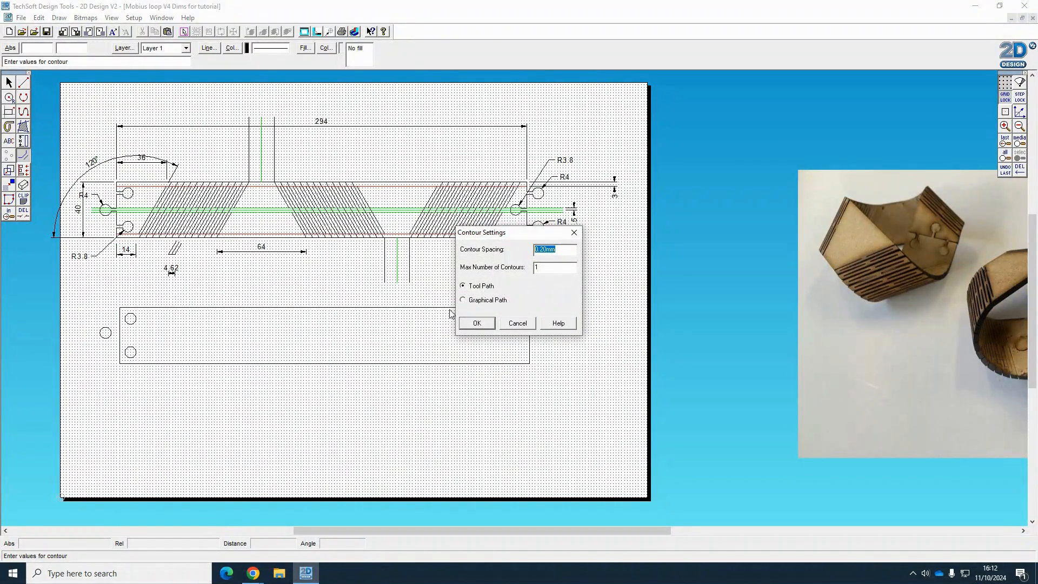
pyautogui.write('8')
pyautogui.click(476, 323)
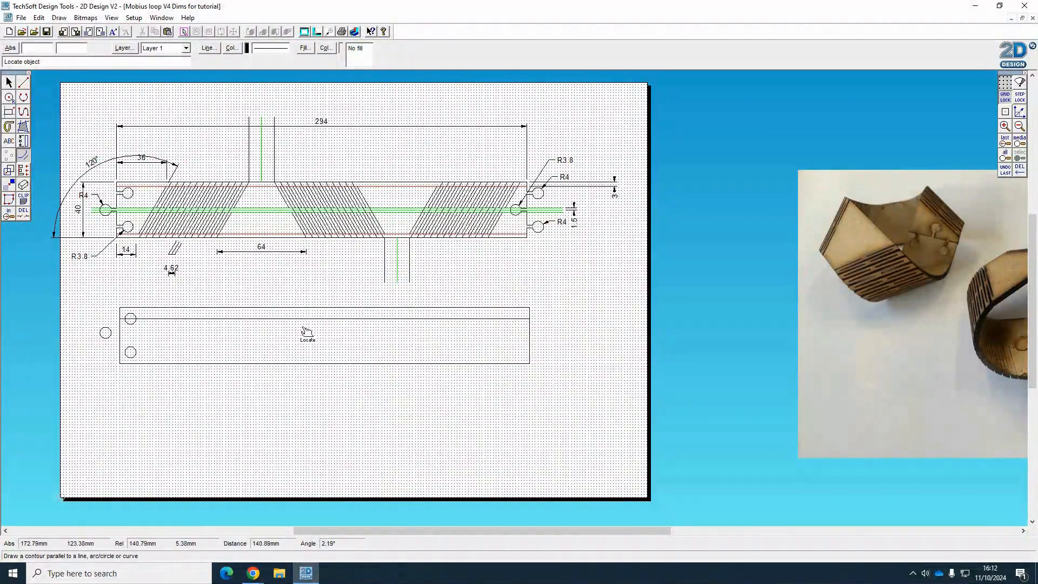
pyautogui.click(286, 363)
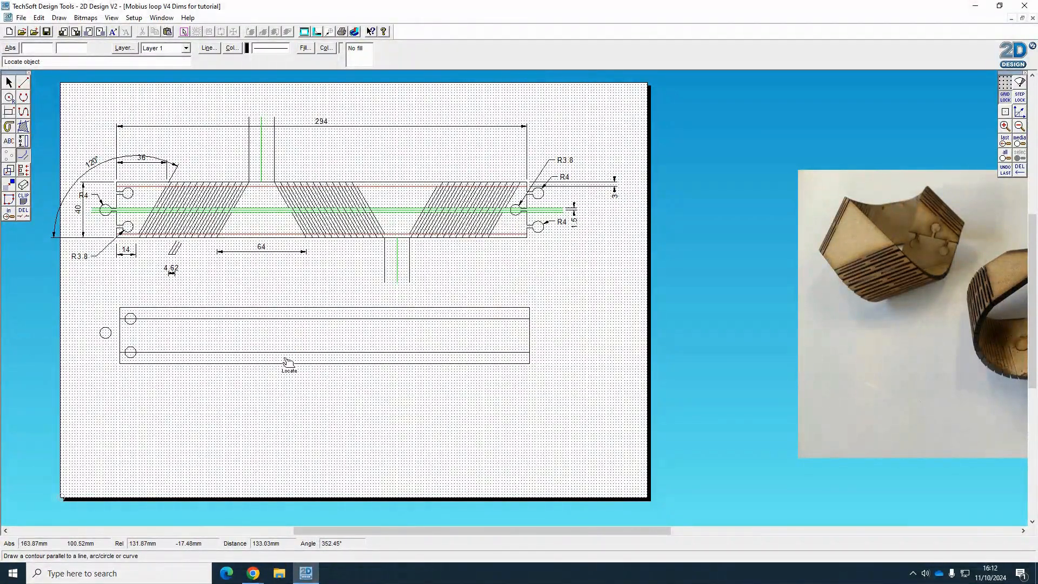
pyautogui.click(115, 341)
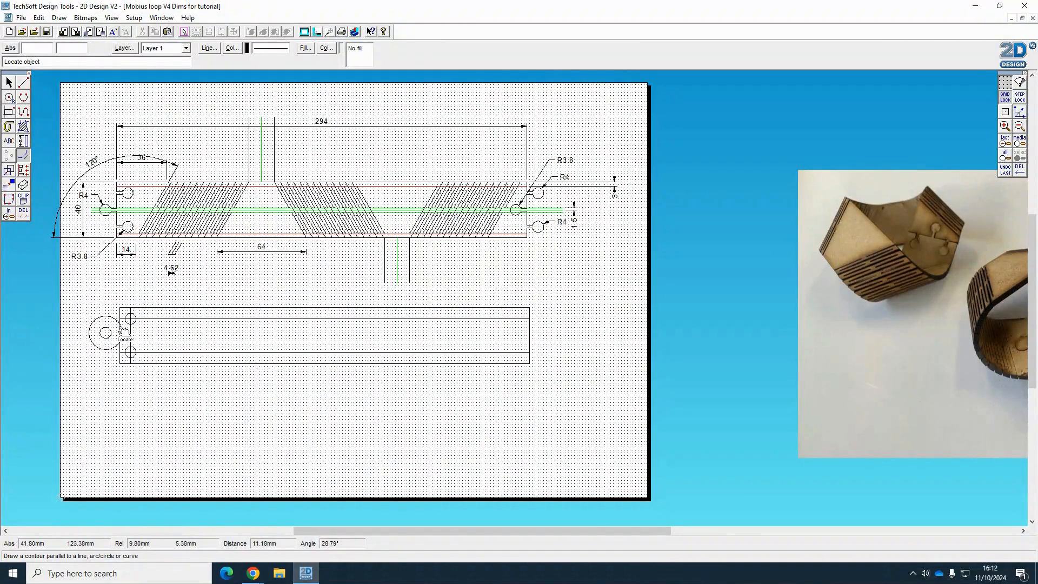
pyautogui.hotkey('ctrl', 'z')
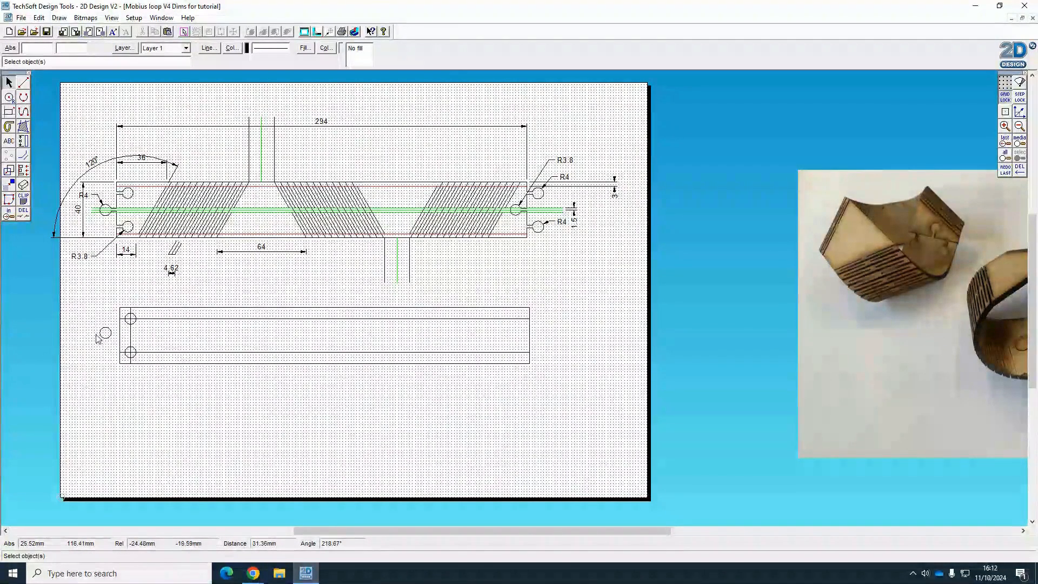
# - Draw an 8 mm contour line outside the rectangle's left edge, through the outer circle
pyautogui.click(23, 159)
pyautogui.click(478, 324)
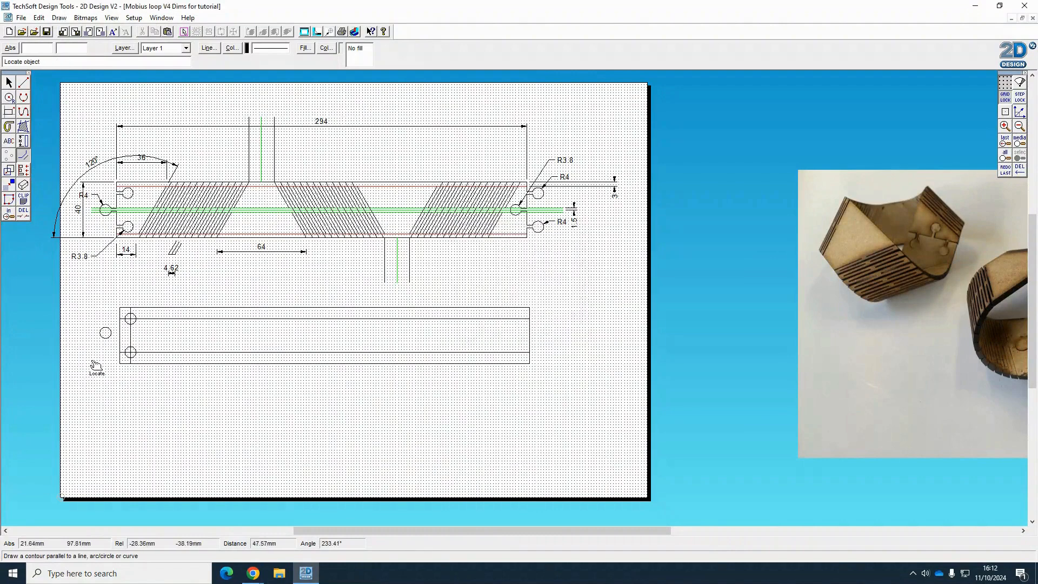
pyautogui.click(122, 348)
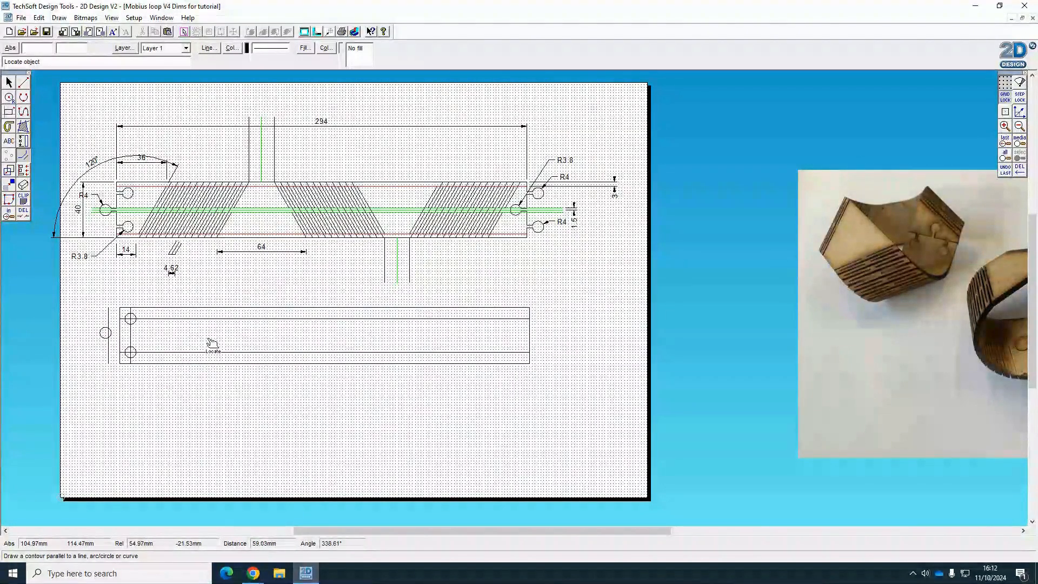
# - Draw a horizontal centreline through the rectangle with a 20 mm contour of its upper edge, and delete the stray contour above it
pyautogui.click(23, 159)
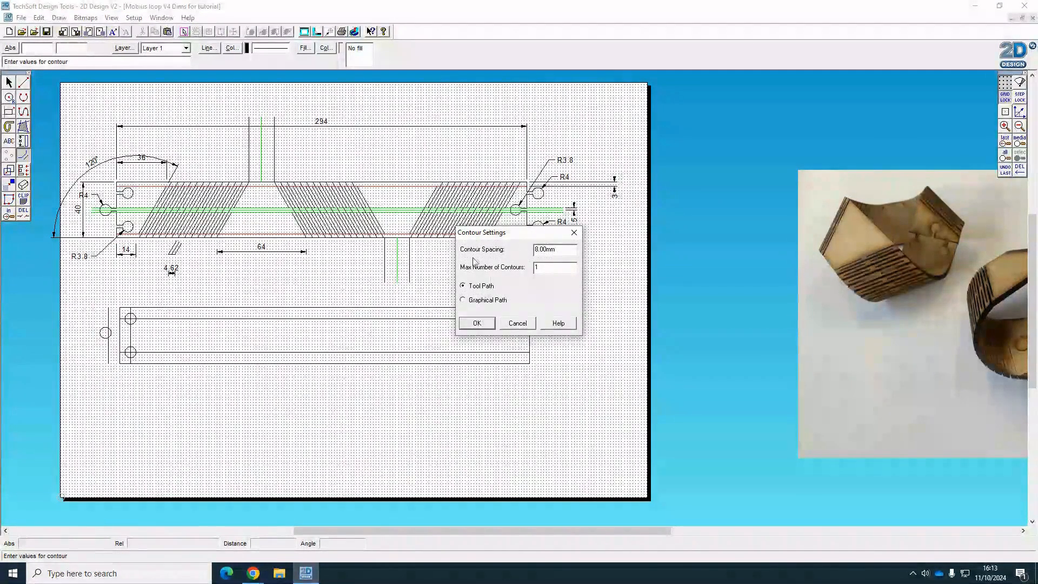
pyautogui.moveTo(566, 251); pyautogui.dragTo(504, 250)
pyautogui.write('20')
pyautogui.click(481, 326)
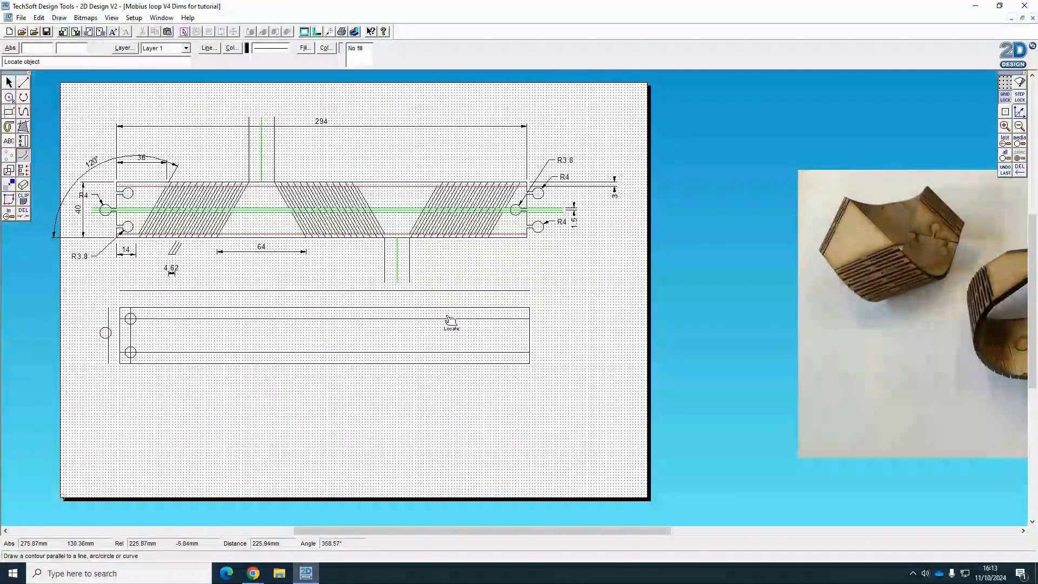
pyautogui.click(440, 310)
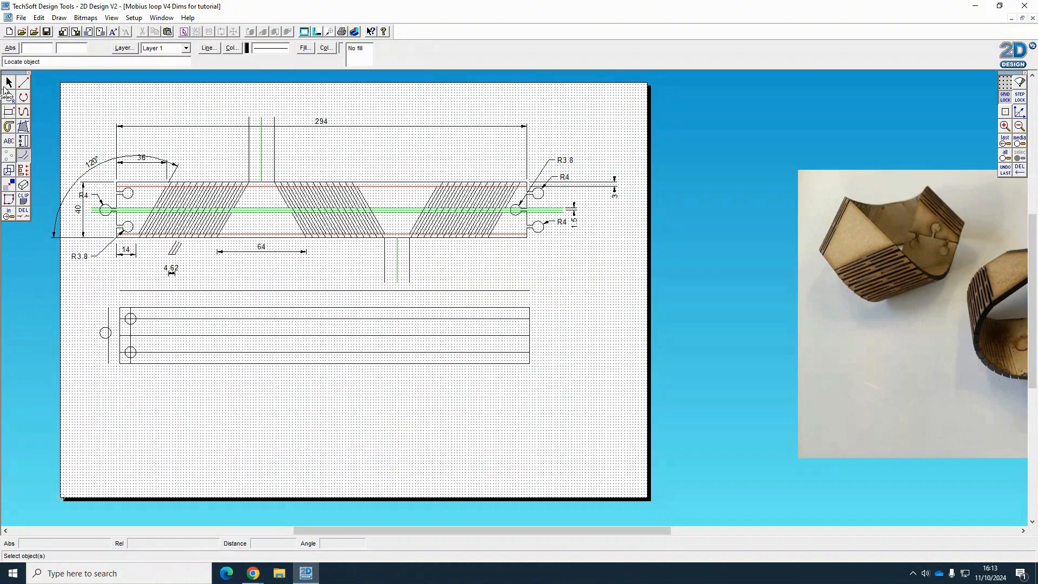
pyautogui.click(9, 82)
pyautogui.click(334, 291)
pyautogui.press('Delete')
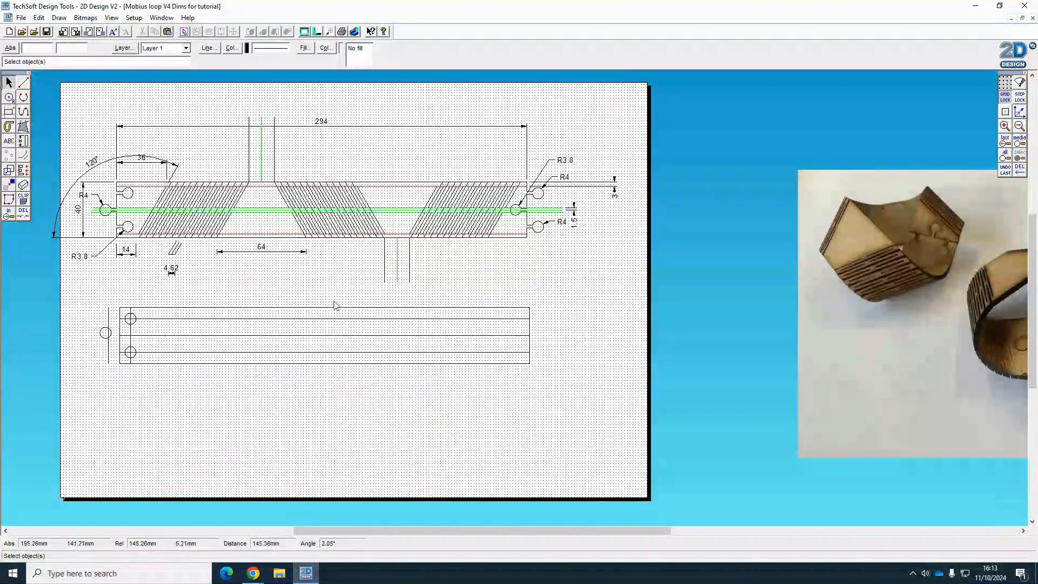
# - Change the line colour of the three horizontal guide lines and the vertical guide outside the rectangle's left edge to green
pyautogui.click(323, 333)
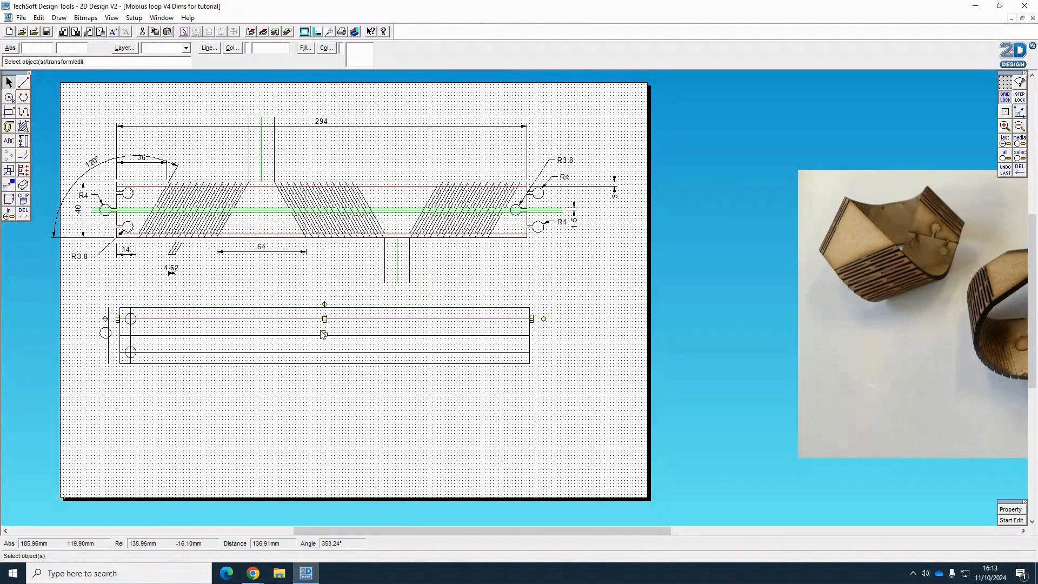
pyautogui.click(312, 336)
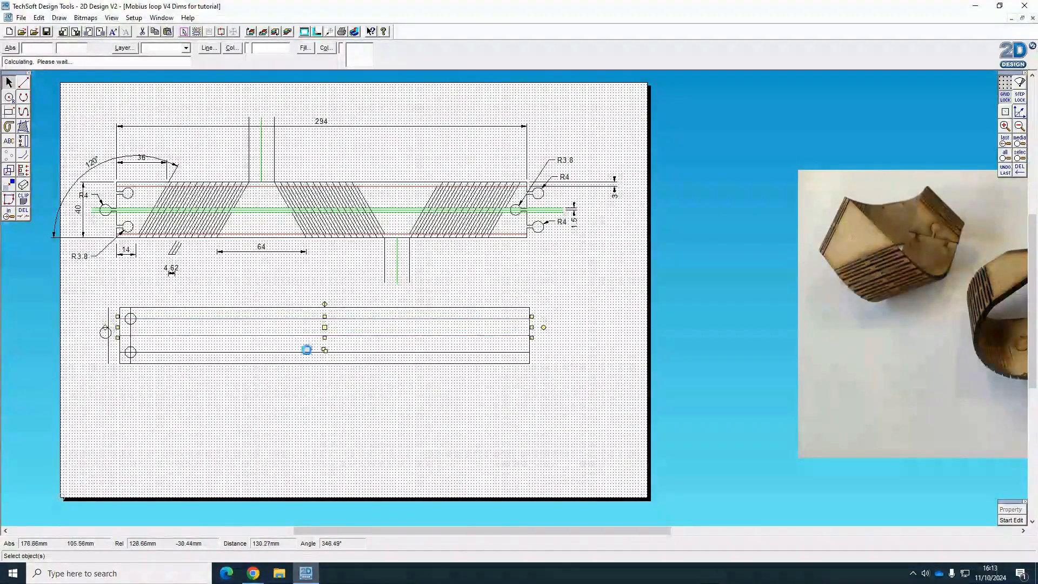
pyautogui.keyDown('shift'); pyautogui.click(108, 351); pyautogui.keyUp('shift')
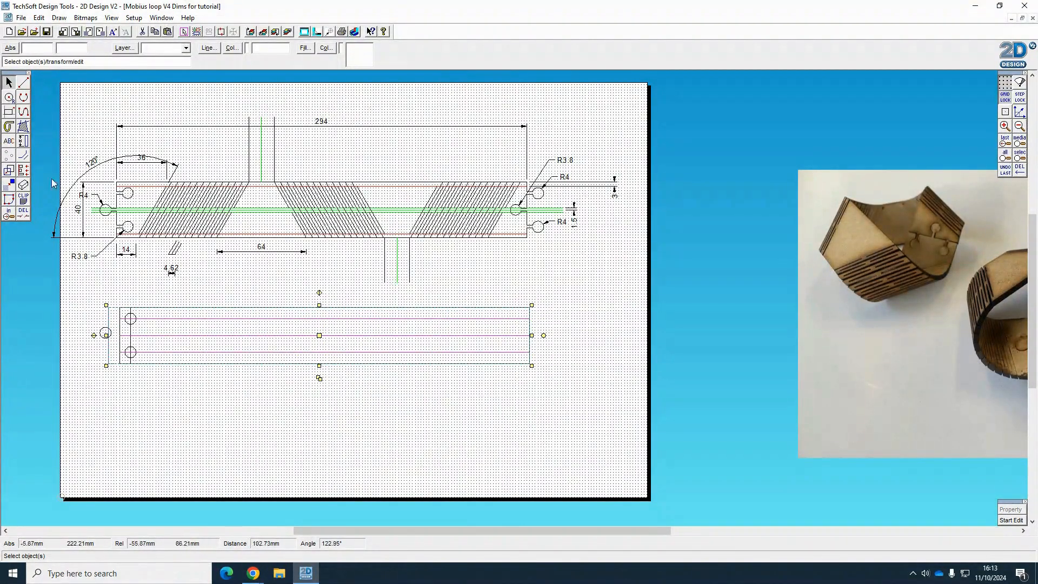
pyautogui.click(233, 49)
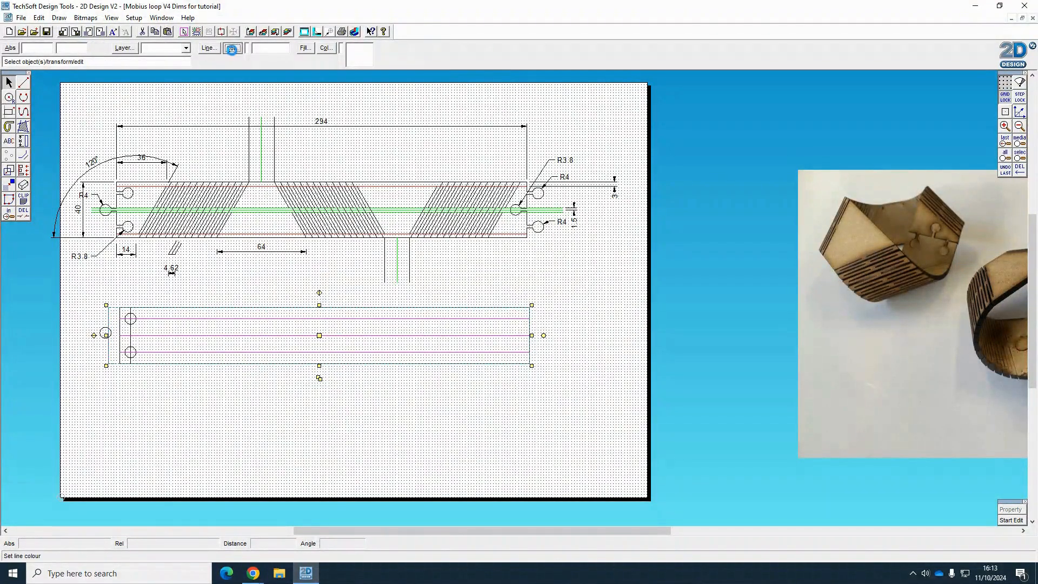
pyautogui.click(497, 250)
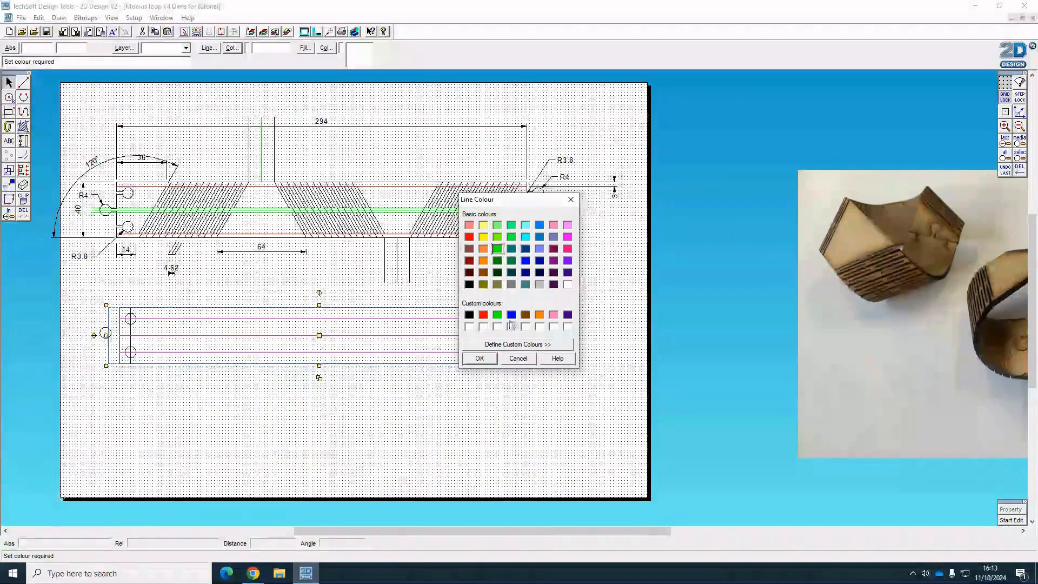
pyautogui.click(479, 358)
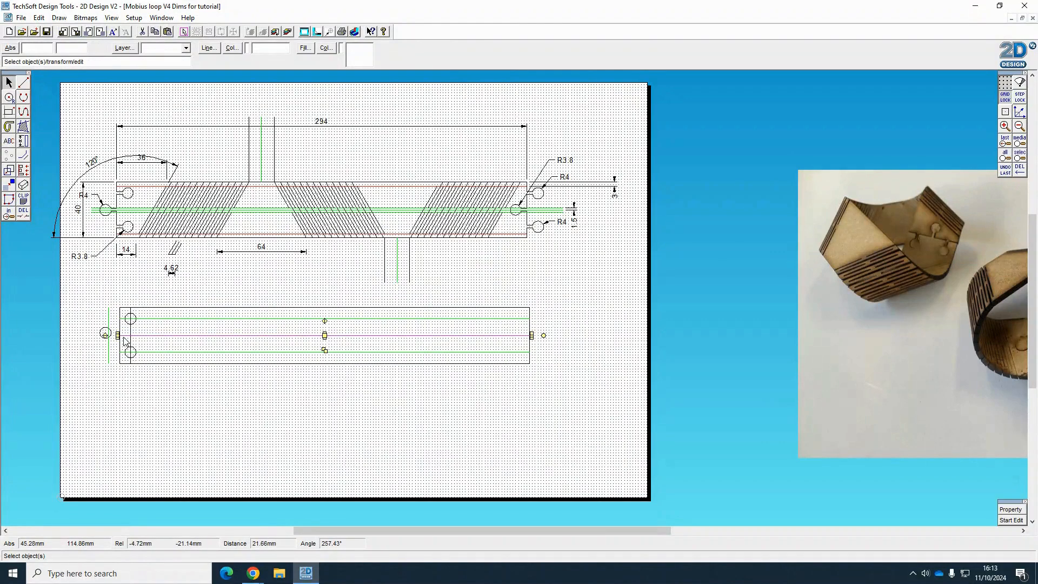
# - Extend the centreline leftwards past the outer circle, and centre that circle on the crossing of the centreline and vertical guide
pyautogui.click(158, 340)
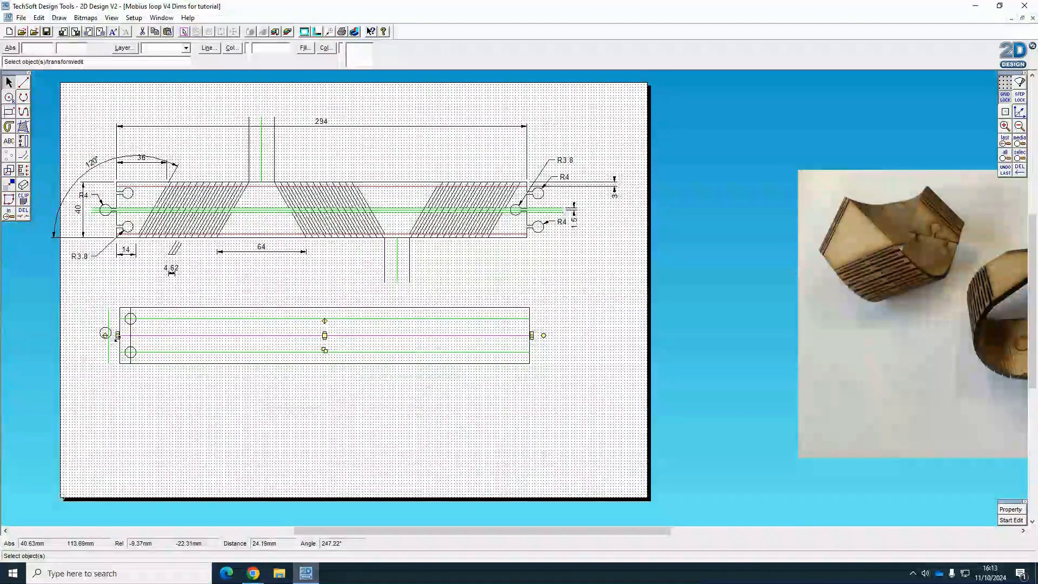
pyautogui.moveTo(118, 336); pyautogui.dragTo(57, 337)
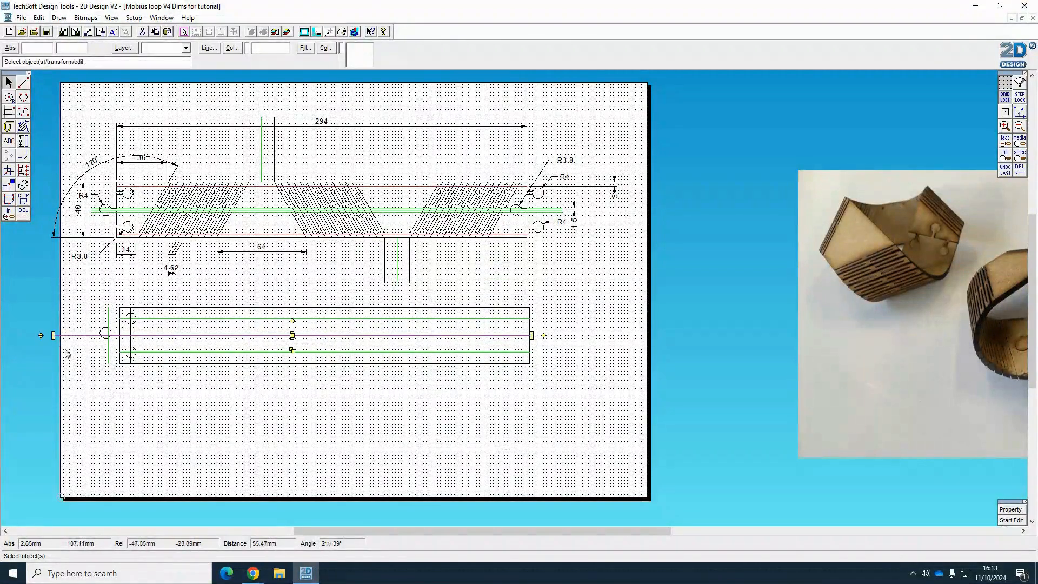
pyautogui.click(87, 378)
pyautogui.click(105, 336)
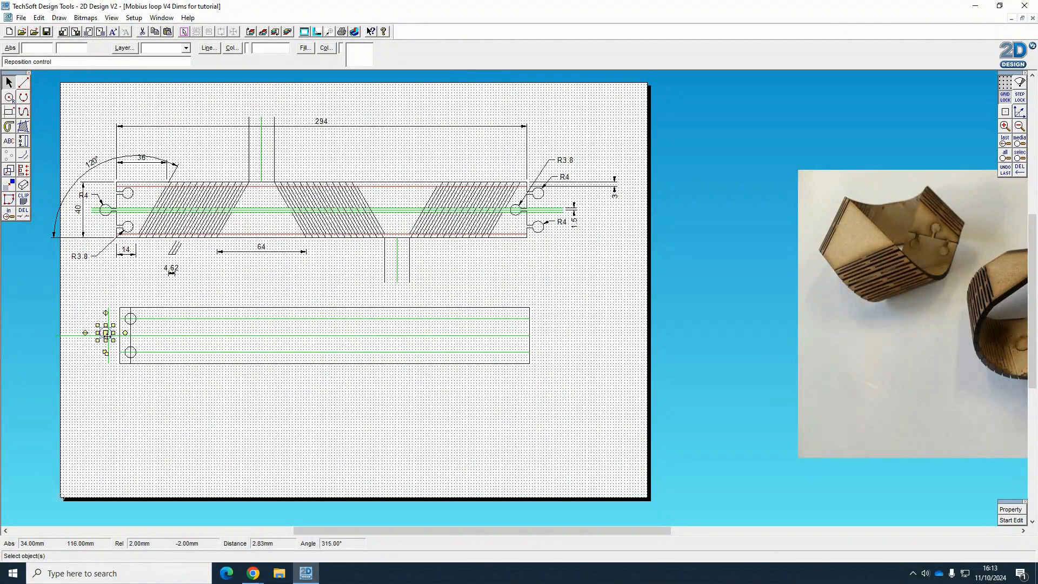
pyautogui.moveTo(107, 335); pyautogui.dragTo(108, 335)
pyautogui.click(114, 396)
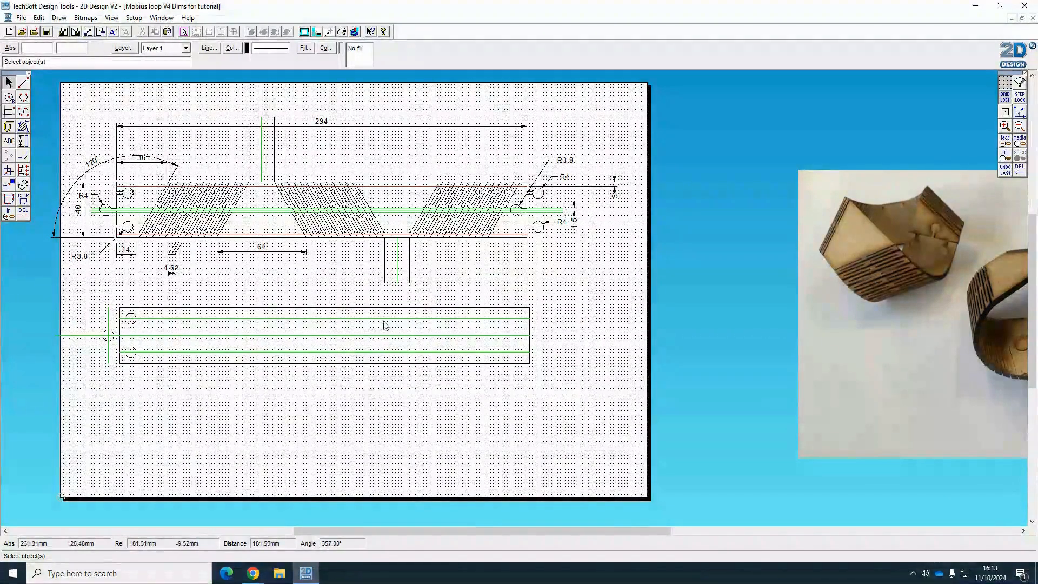
pyautogui.click(23, 155)
pyautogui.moveTo(568, 253); pyautogui.dragTo(311, 239)
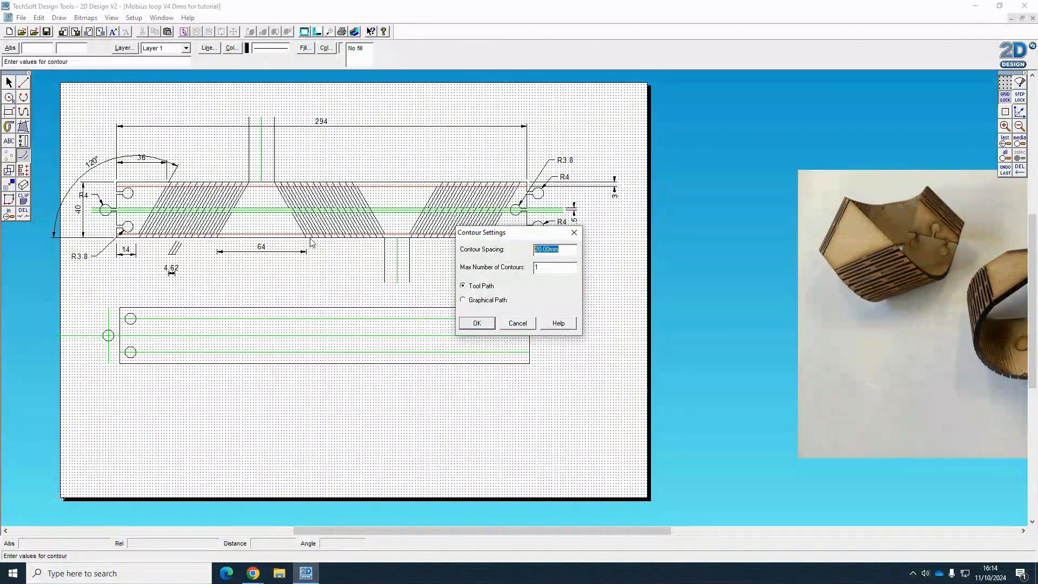
pyautogui.click(516, 323)
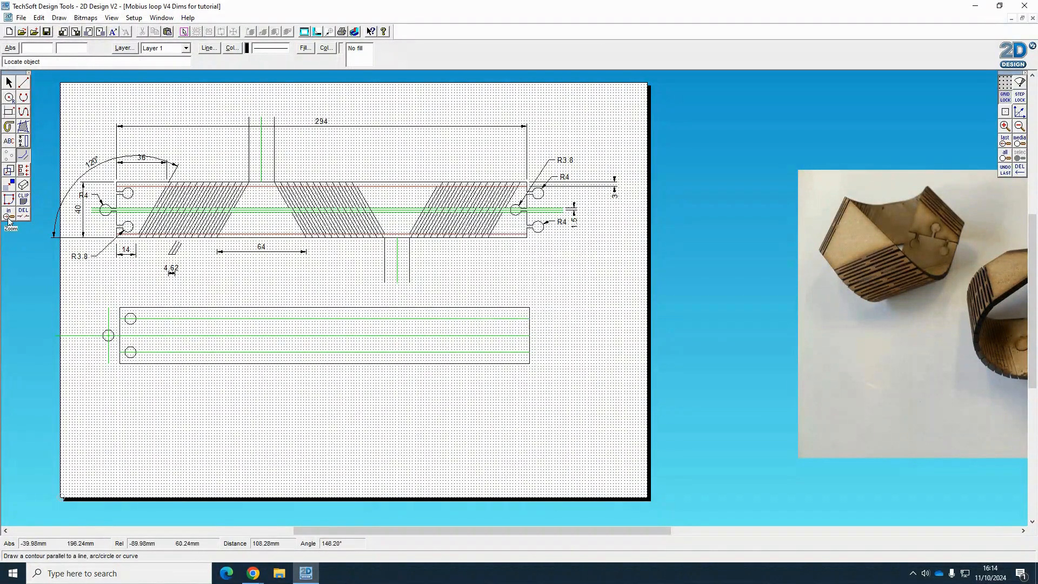
# - Draw a single 8 mm contour line outside the rectangle's right edge
pyautogui.click(23, 155)
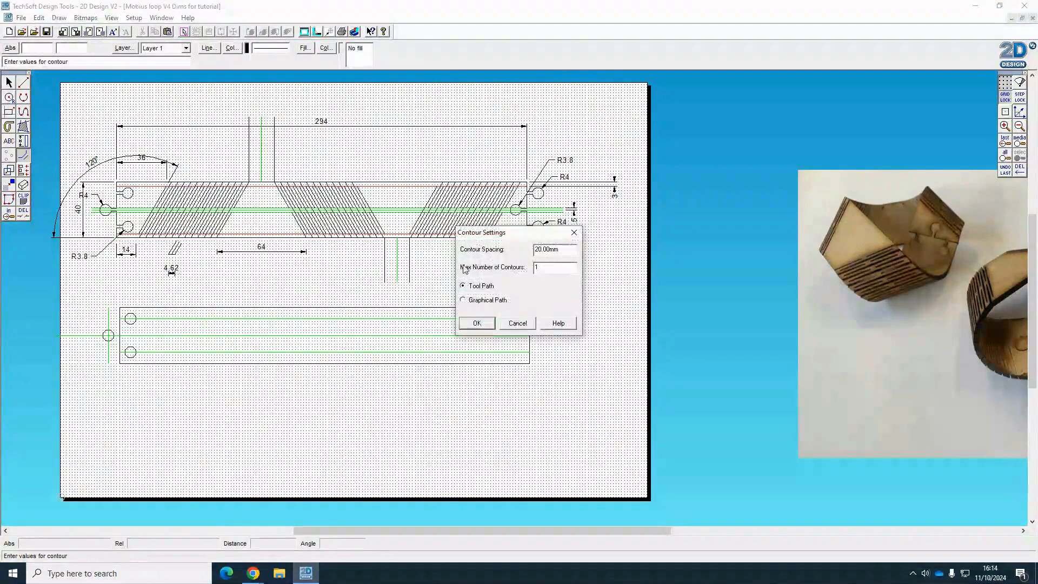
pyautogui.moveTo(569, 251); pyautogui.dragTo(328, 243)
pyautogui.write('8')
pyautogui.click(476, 324)
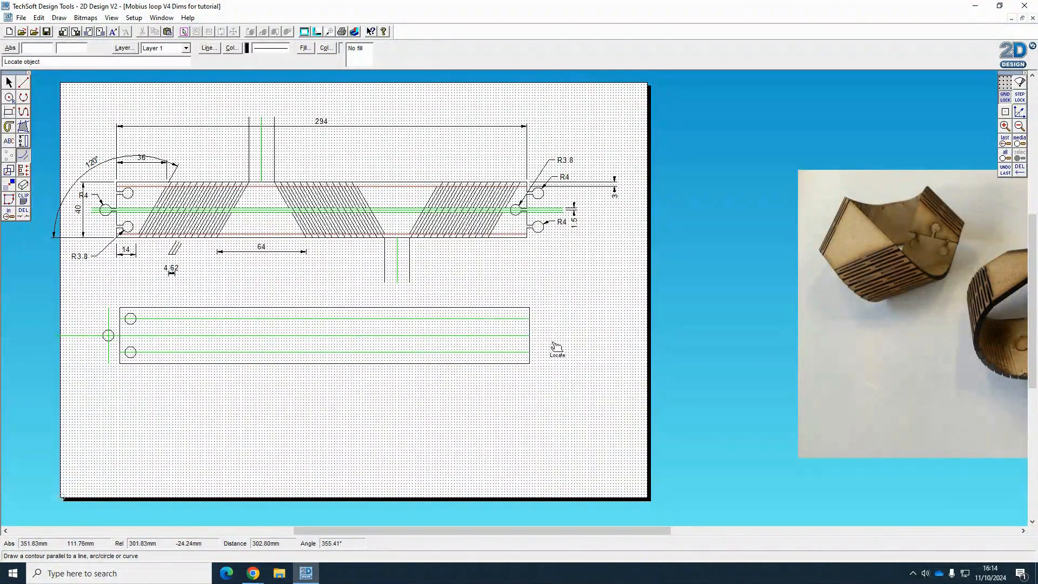
pyautogui.click(531, 347)
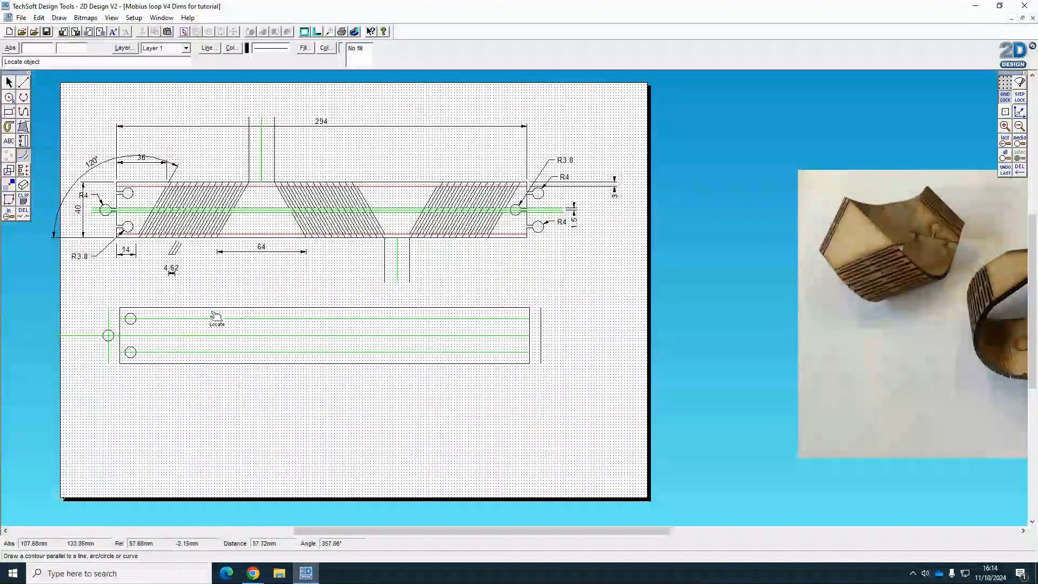
# - Copy the three left circles to the rectangle's right end, centred on its right edge, and delete the vertical contour line outside it
pyautogui.click(9, 82)
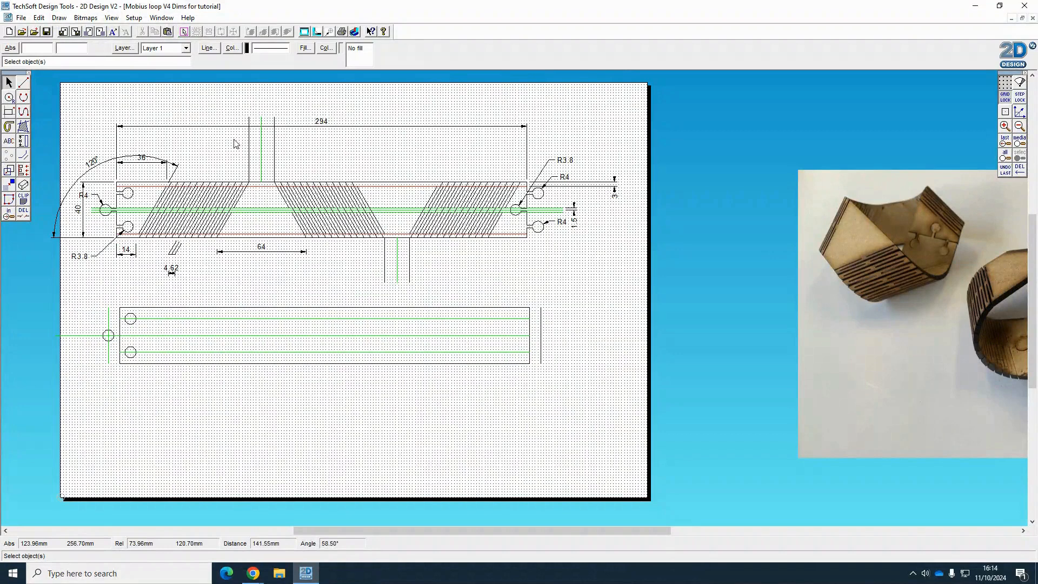
pyautogui.click(130, 325)
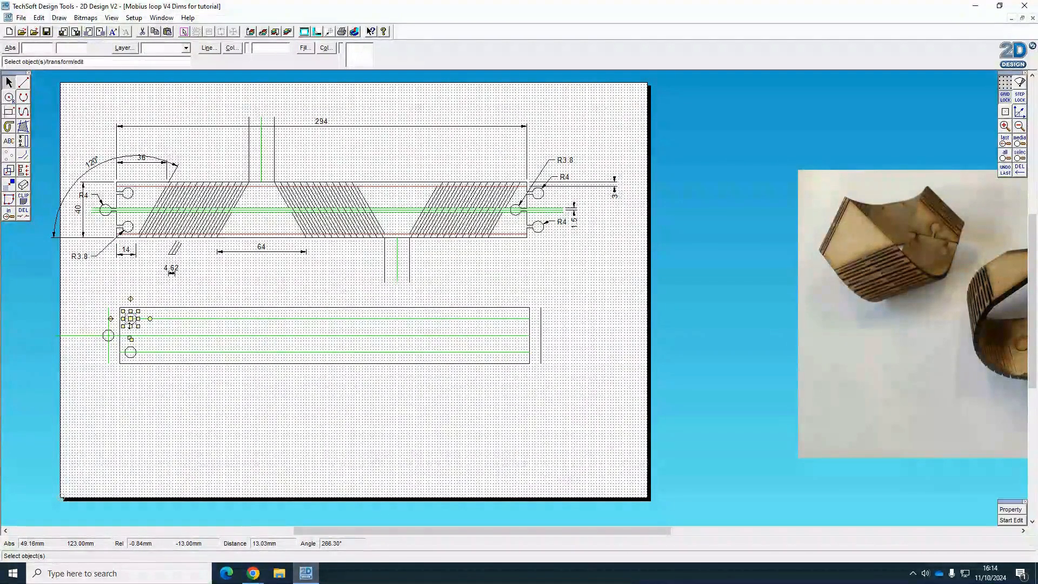
pyautogui.keyDown('shift'); pyautogui.click(132, 358); pyautogui.keyUp('shift')
pyautogui.keyDown('shift'); pyautogui.click(104, 343); pyautogui.keyUp('shift')
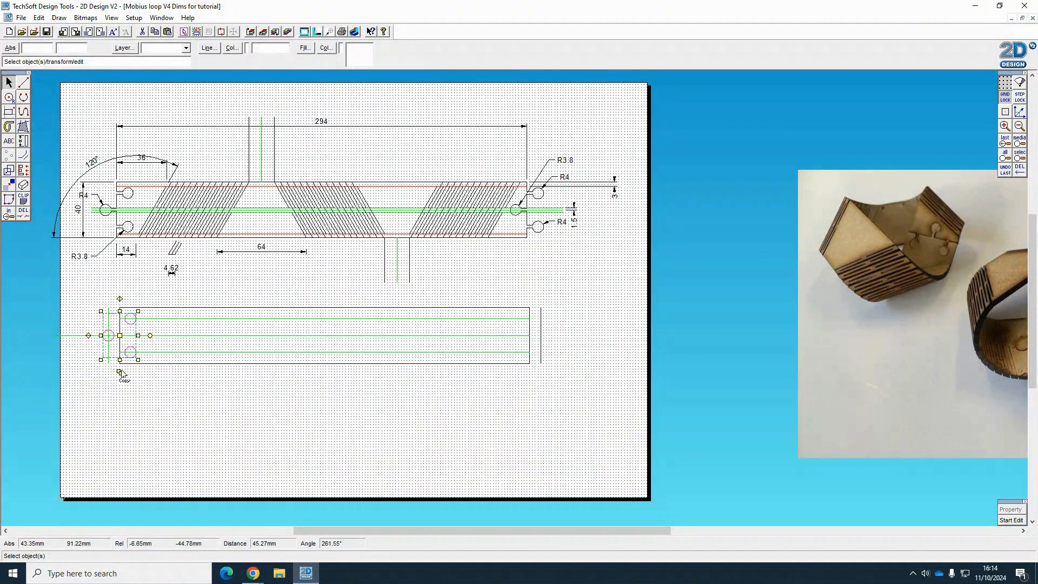
pyautogui.moveTo(120, 373); pyautogui.dragTo(133, 387)
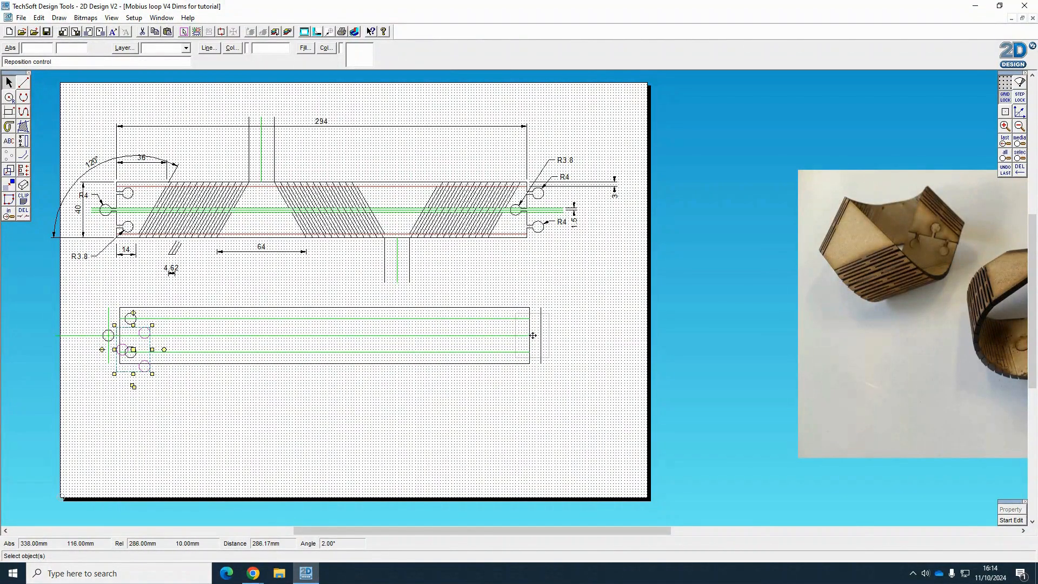
pyautogui.click(533, 335)
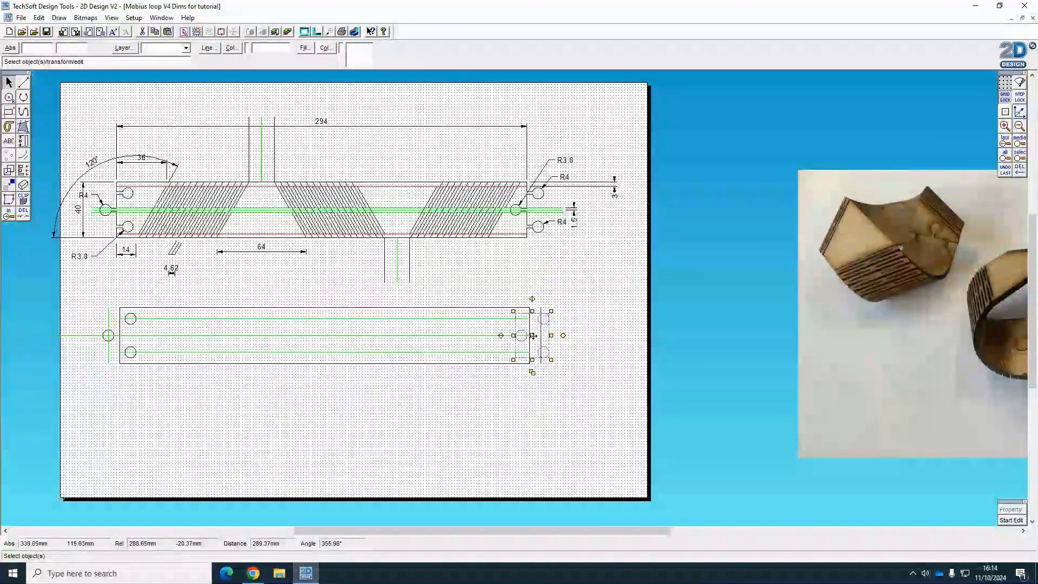
pyautogui.moveTo(532, 335); pyautogui.dragTo(530, 335)
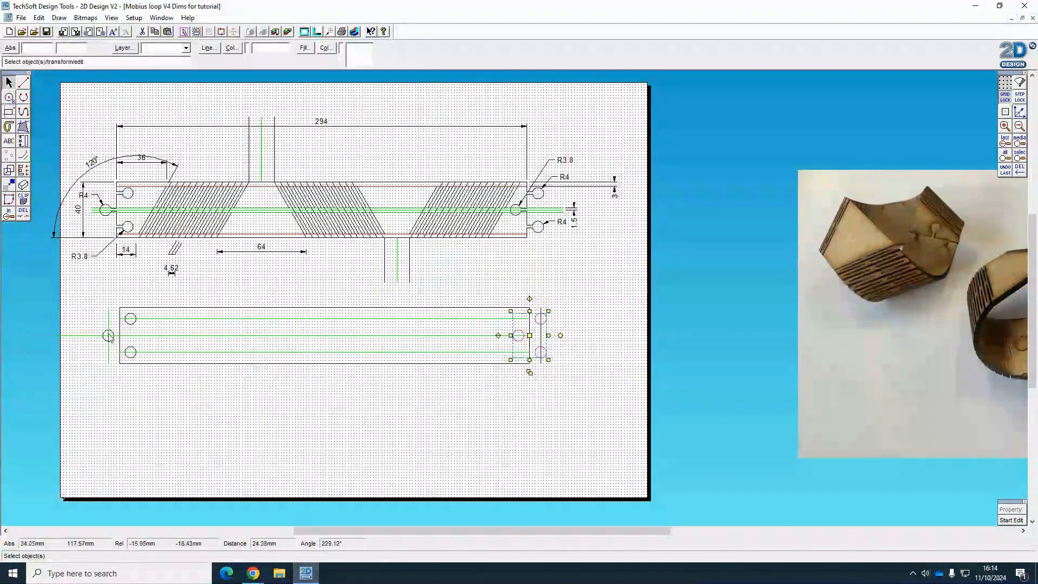
pyautogui.click(433, 398)
pyautogui.click(541, 335)
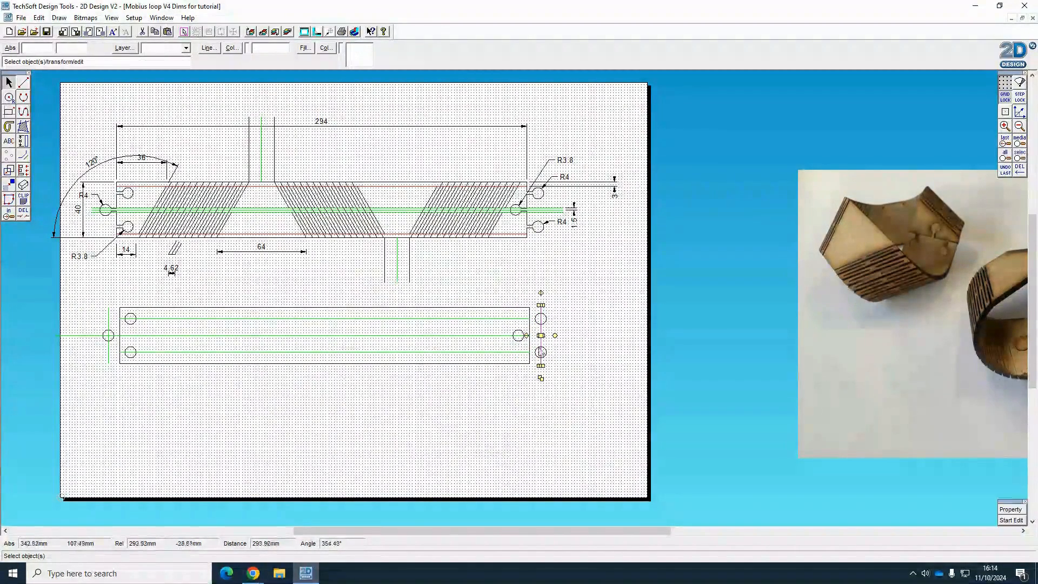
pyautogui.press('Delete')
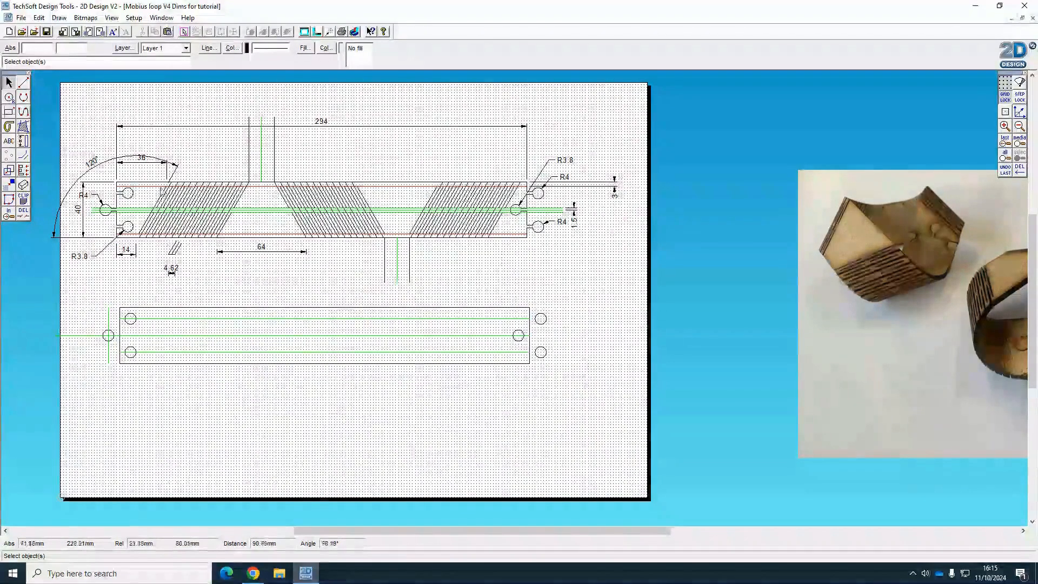
# - Draw a 0.2 mm contour inside the circle within the rectangle's right end, and delete the original larger circle
pyautogui.moveTo(24, 161)
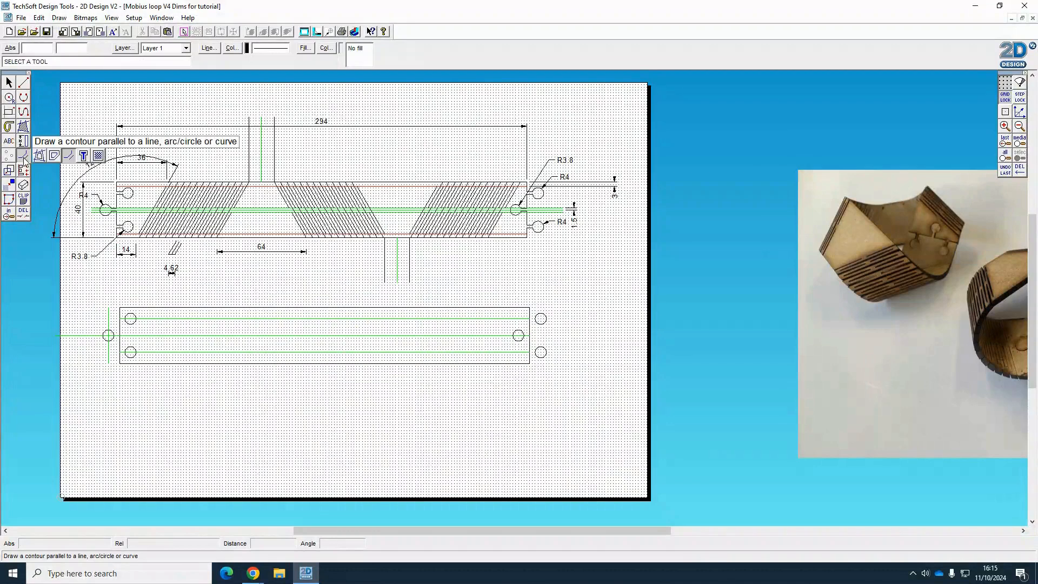
pyautogui.click(70, 156)
pyautogui.doubleClick(566, 250)
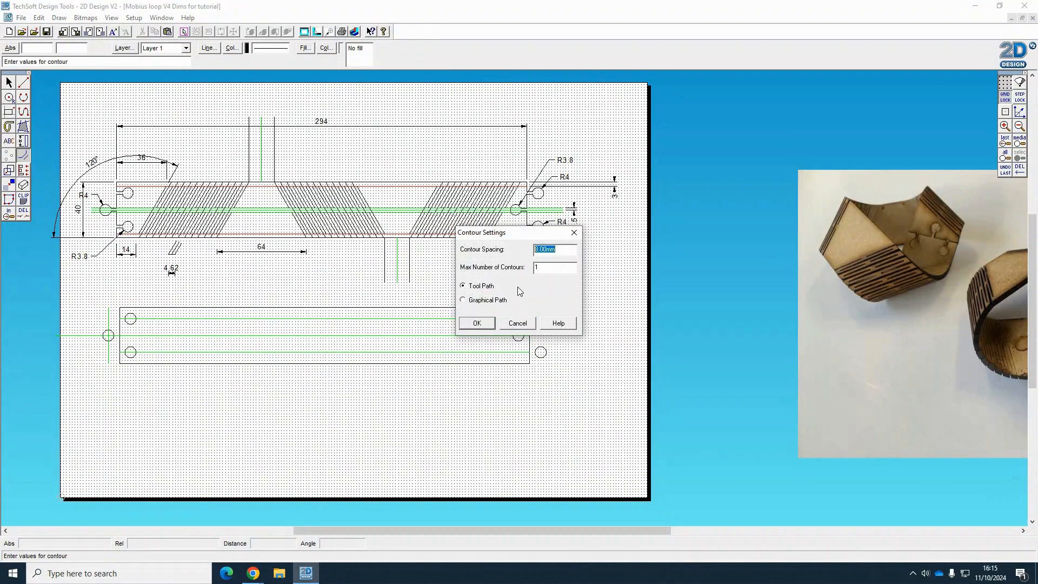
pyautogui.write('0.2')
pyautogui.press('Return')
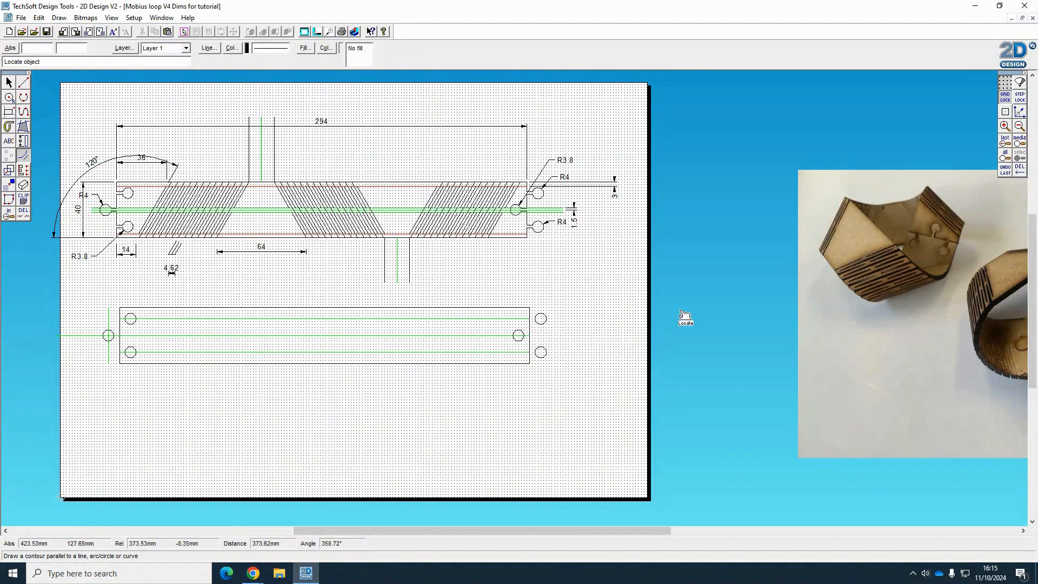
pyautogui.click(1005, 126)
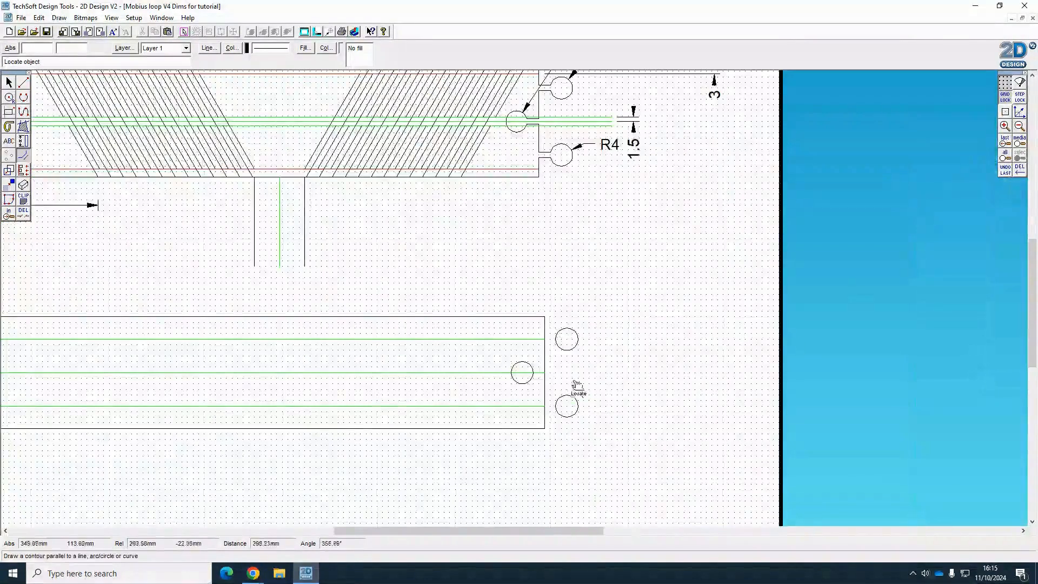
pyautogui.click(522, 382)
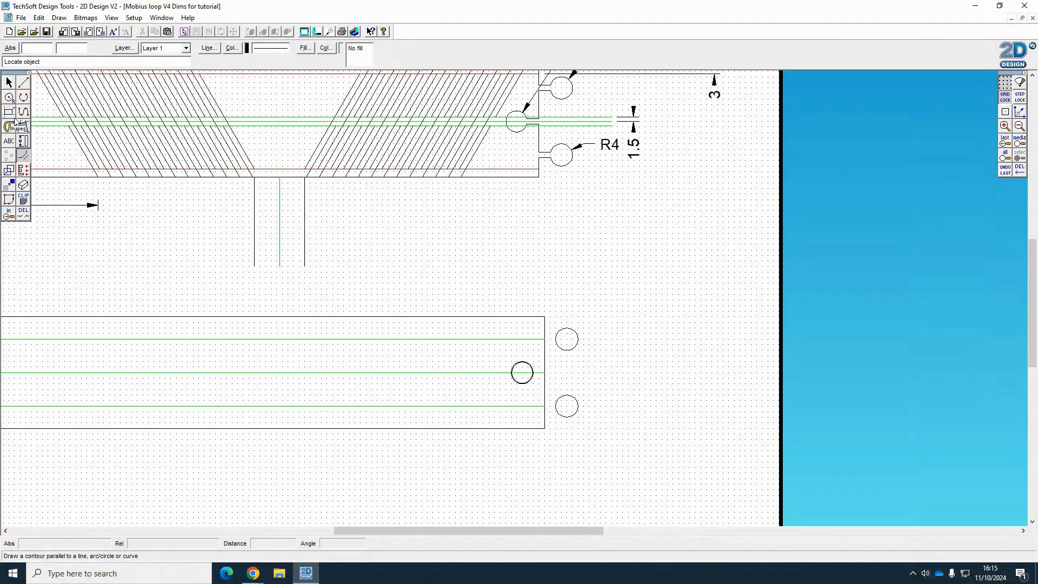
pyautogui.click(9, 82)
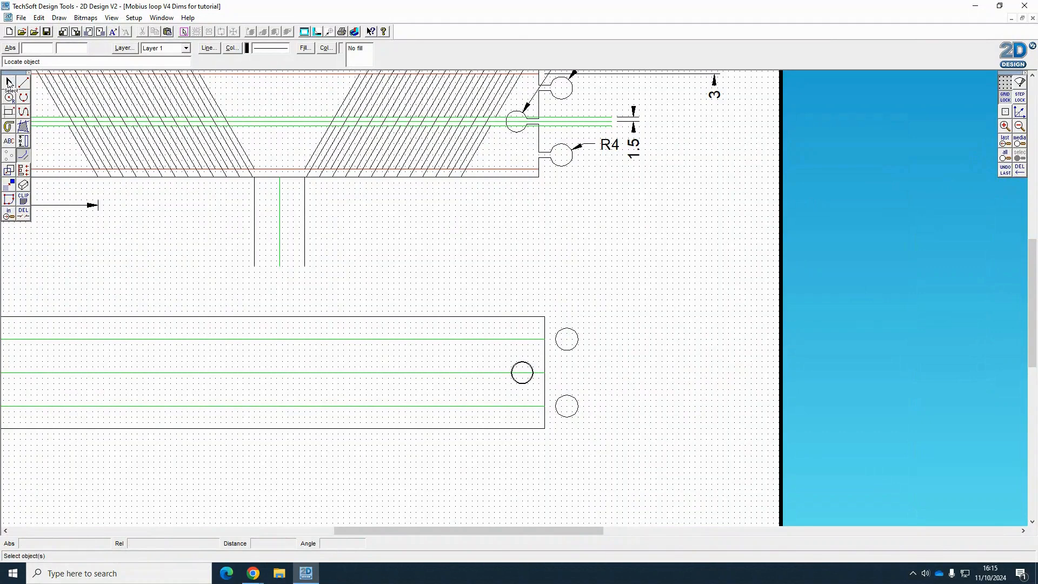
pyautogui.click(511, 371)
pyautogui.press('Delete')
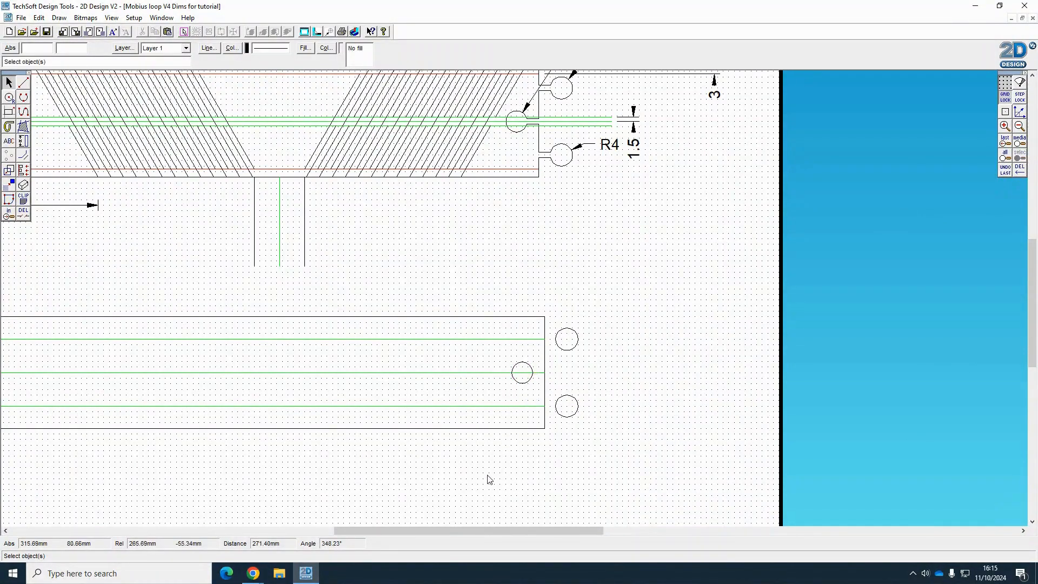
# - Draw 0.2 mm contours inside the two circles within the rectangle's left end, and delete the original larger circles
pyautogui.moveTo(486, 532); pyautogui.dragTo(332, 514)
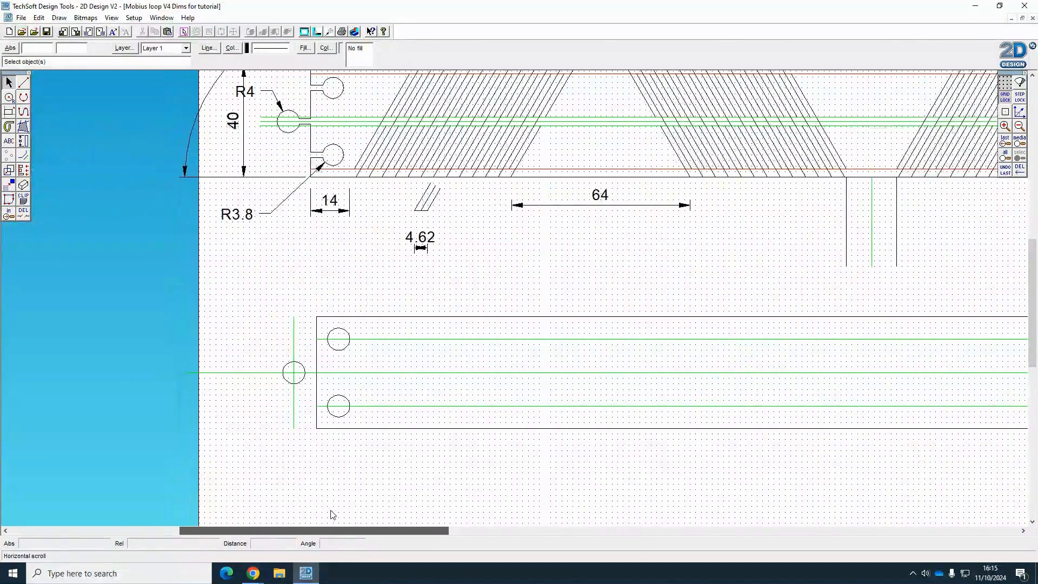
pyautogui.click(23, 155)
pyautogui.click(325, 366)
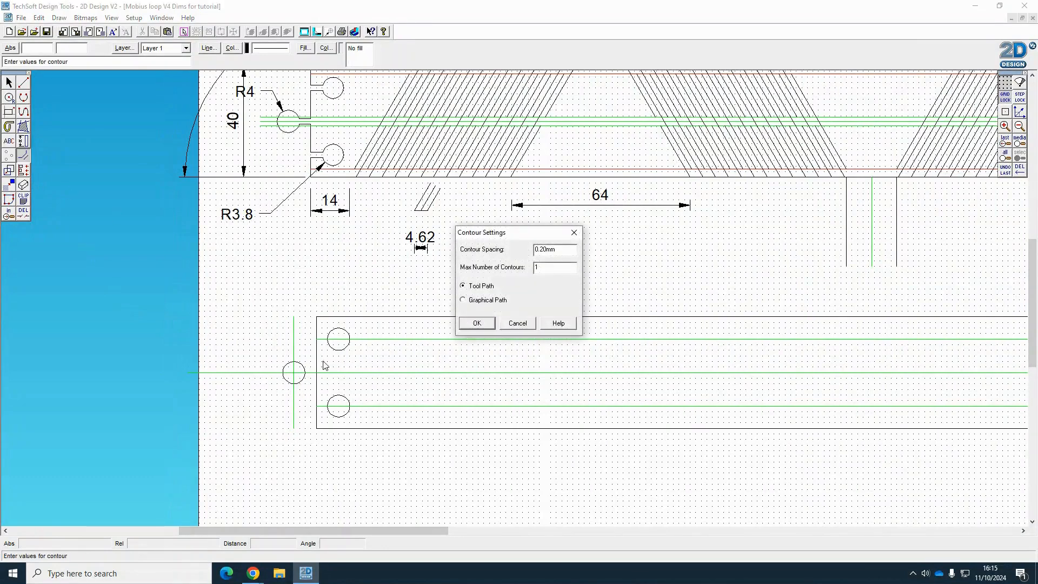
pyautogui.click(477, 323)
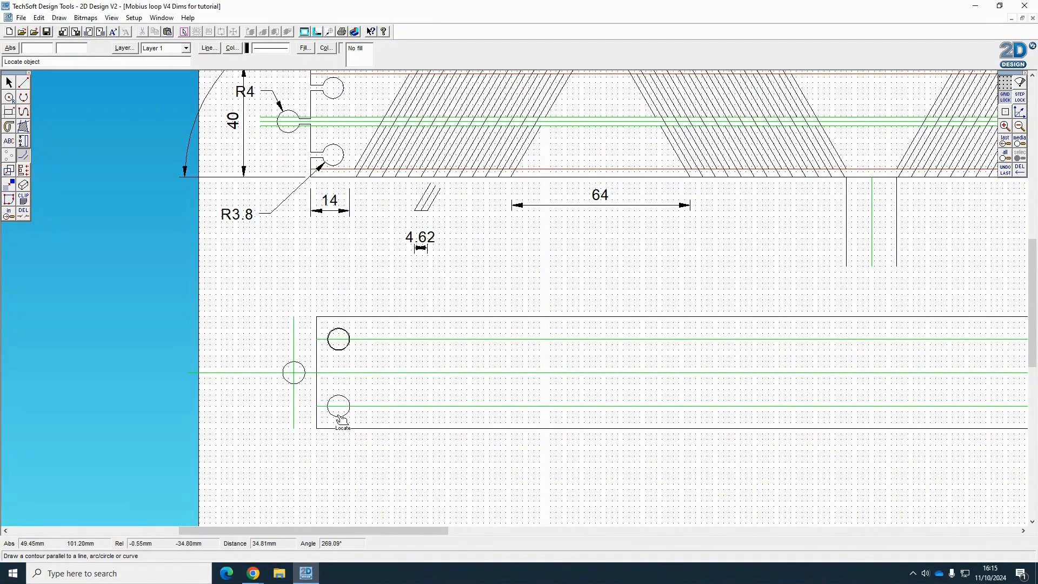
pyautogui.click(337, 416)
pyautogui.click(9, 83)
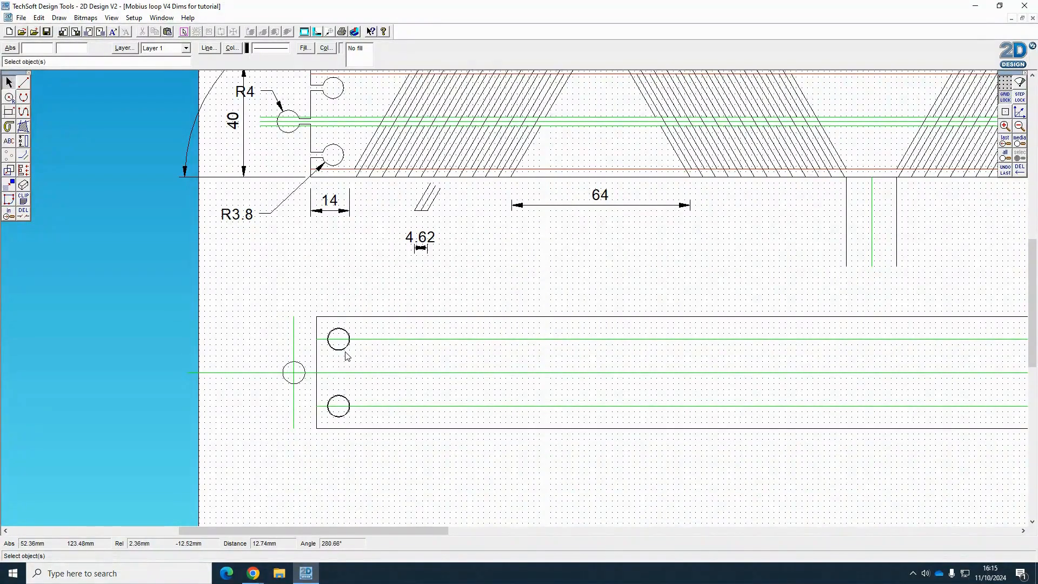
pyautogui.click(348, 358)
pyautogui.press('Delete')
pyautogui.click(354, 393)
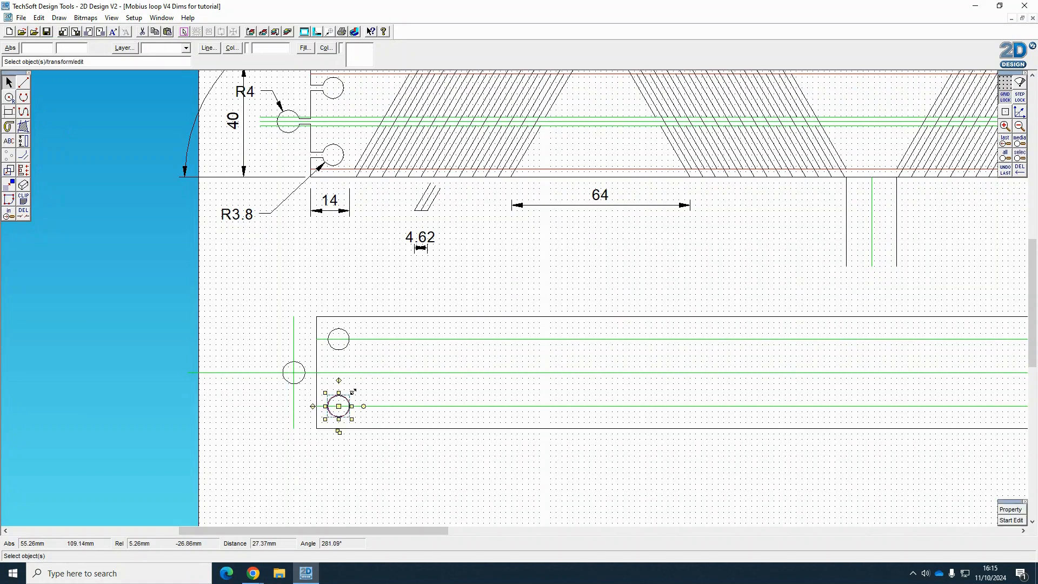
pyautogui.press('Delete')
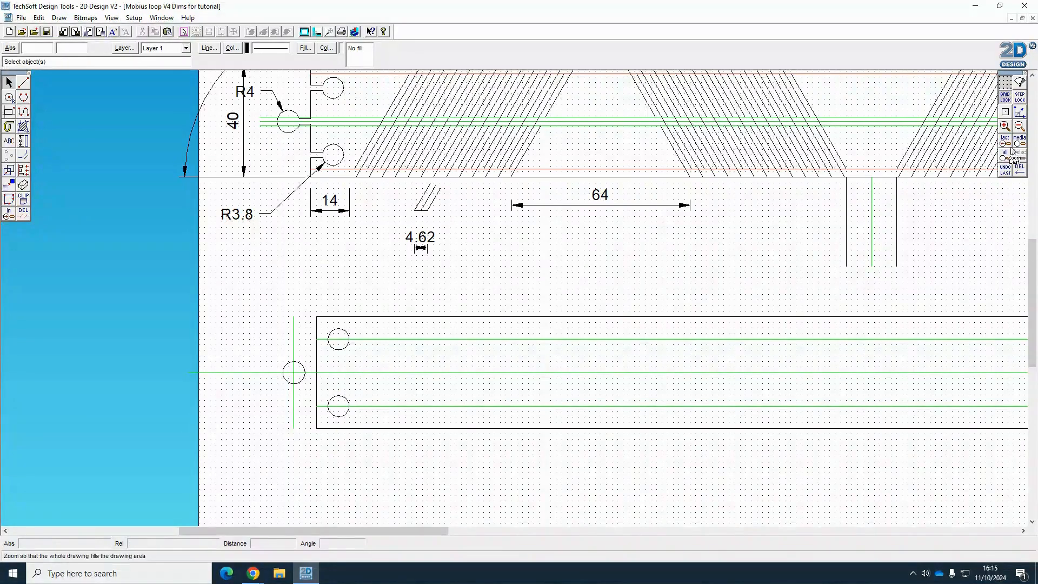
# - Draw single 1 mm contour lines on both sides of the three green horizontal guide lines
pyautogui.click(1019, 126)
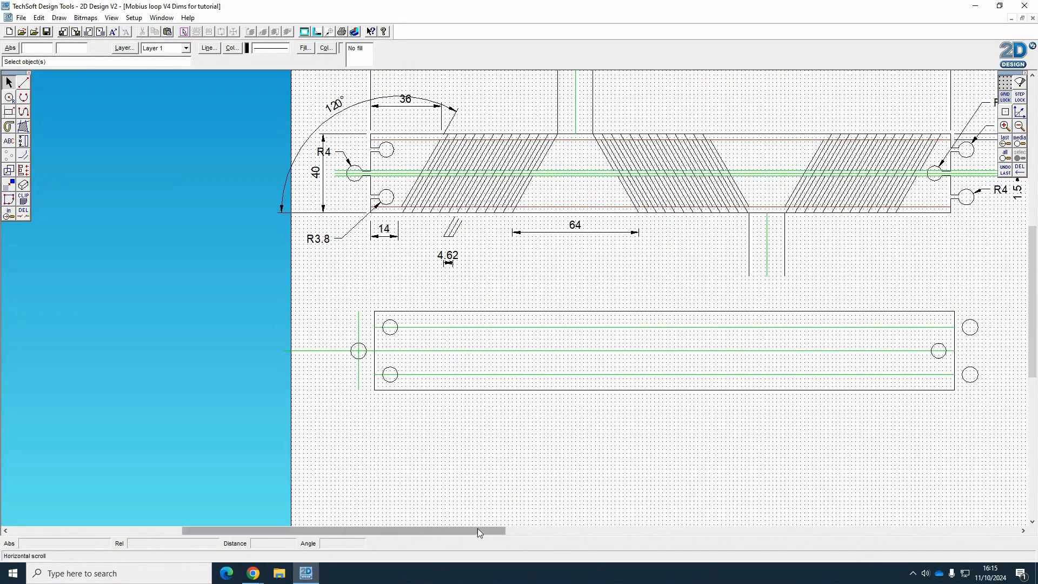
pyautogui.moveTo(478, 528); pyautogui.dragTo(502, 538)
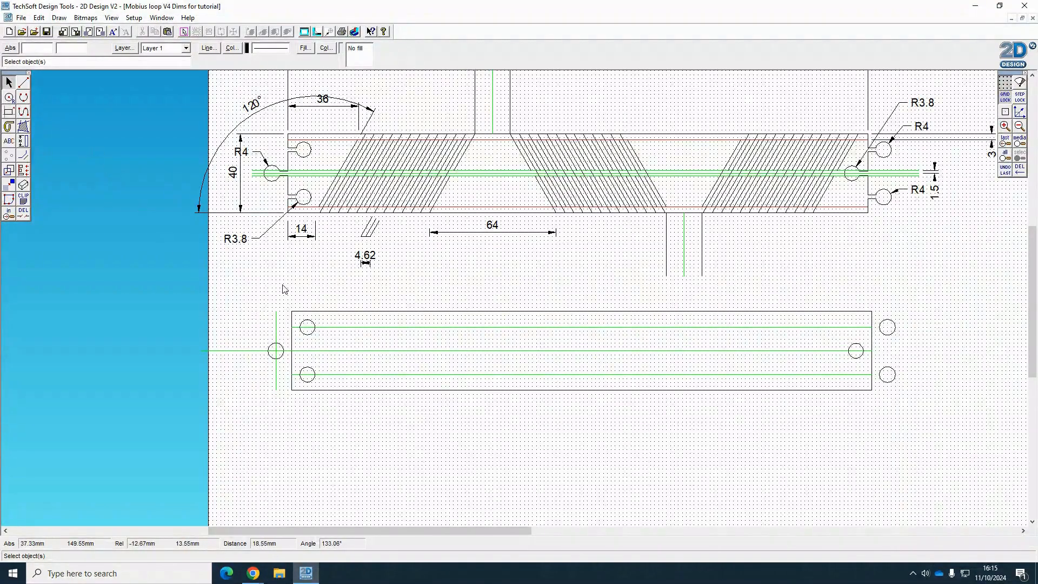
pyautogui.click(24, 156)
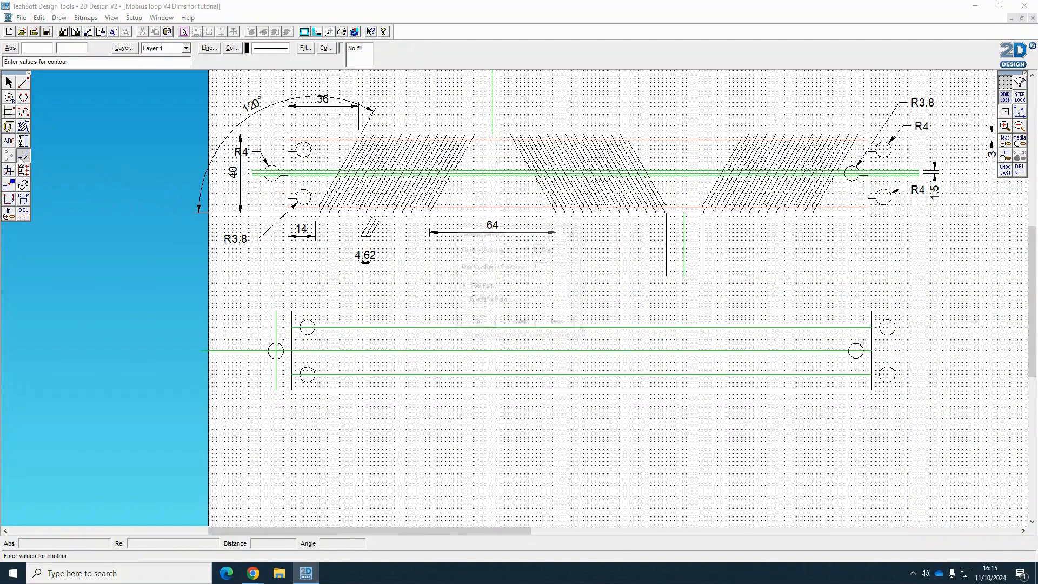
pyautogui.doubleClick(535, 249)
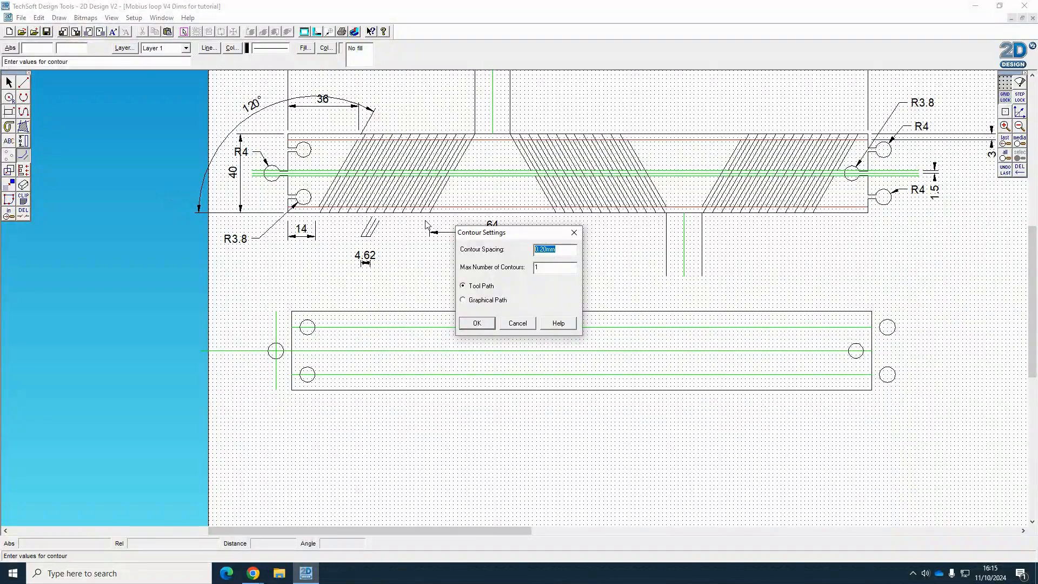
pyautogui.write('1')
pyautogui.click(472, 324)
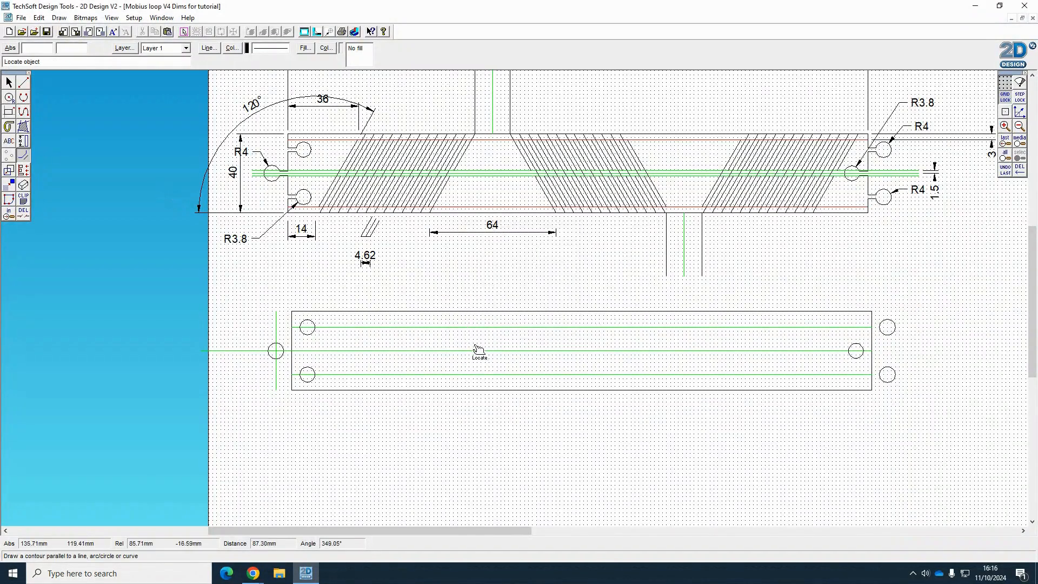
pyautogui.click(470, 336)
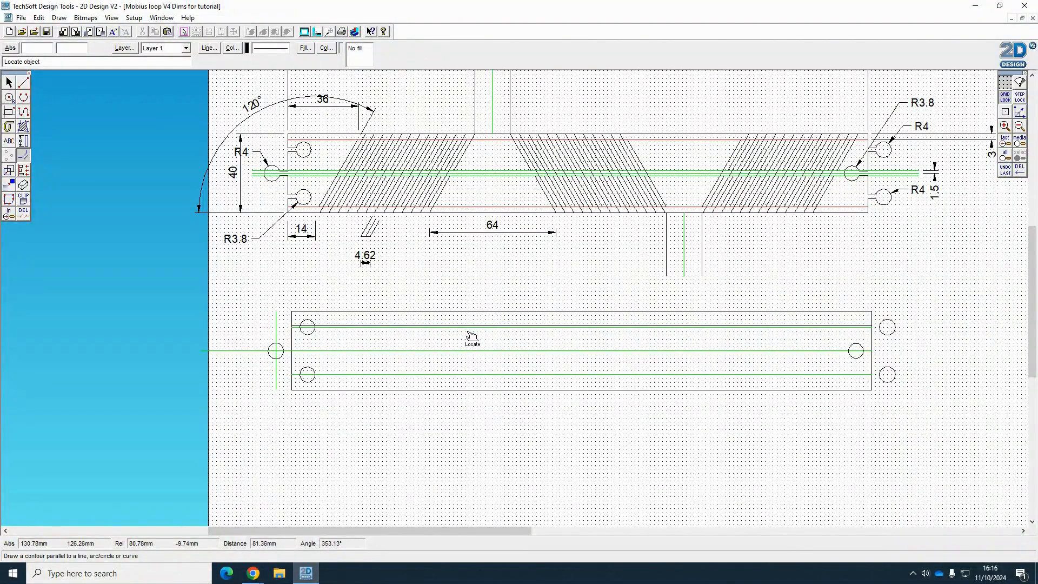
pyautogui.click(466, 353)
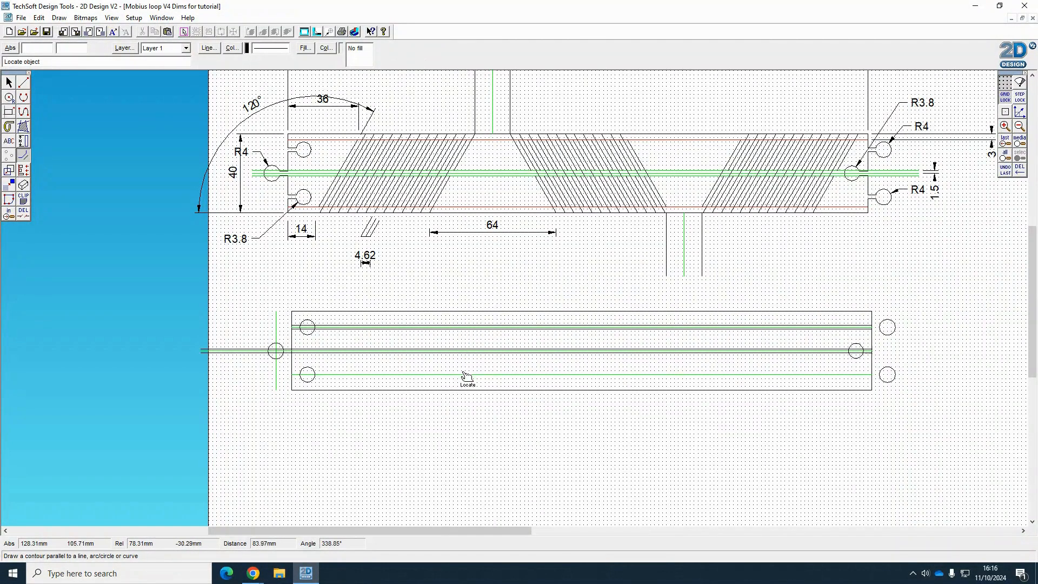
pyautogui.click(469, 374)
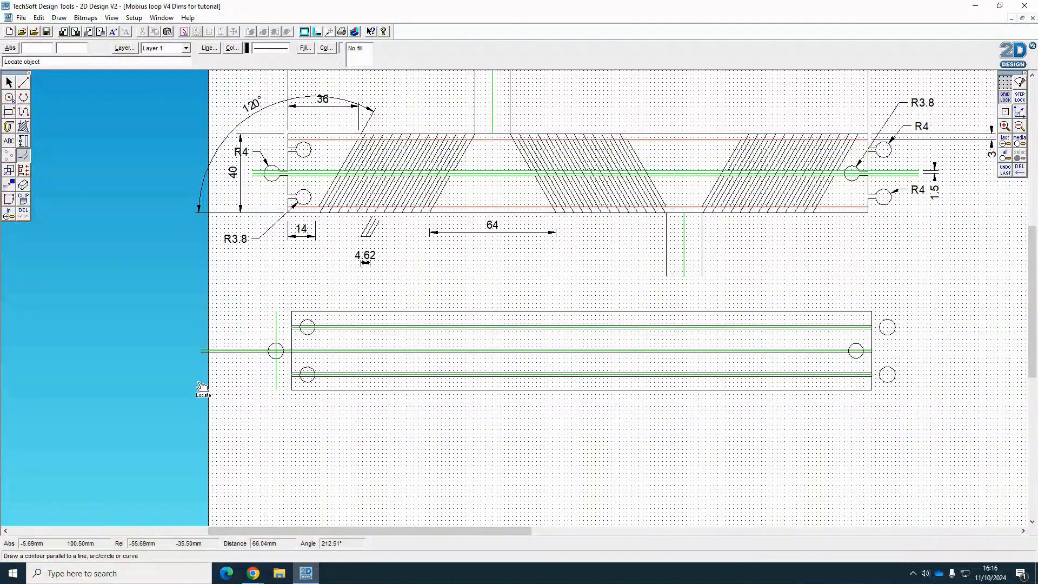
# - Trim away the centreline and its contour lines beyond and inside the circle outside the rectangle's left edge
pyautogui.click(1005, 126)
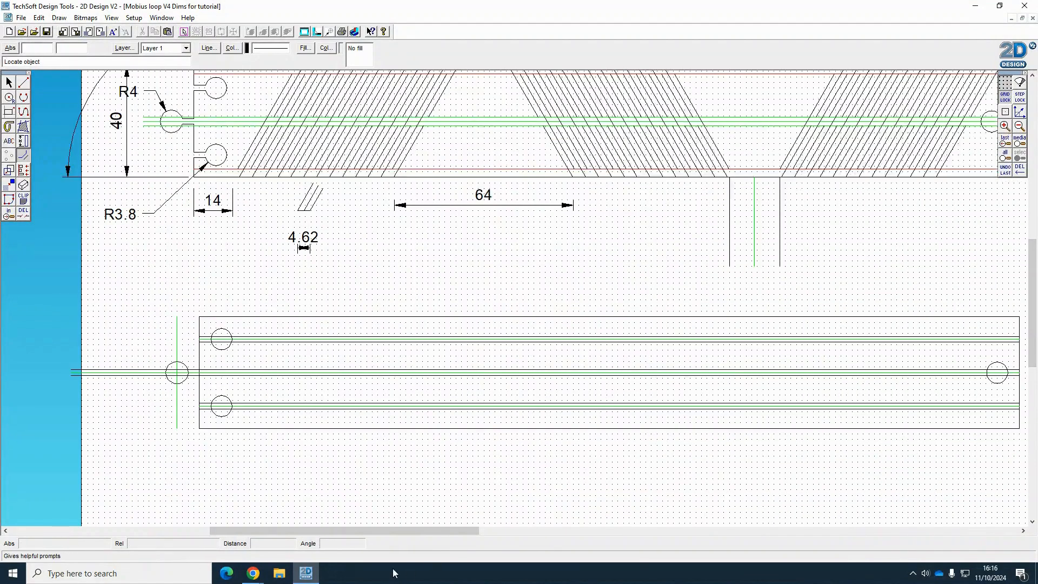
pyautogui.moveTo(412, 531); pyautogui.dragTo(357, 531)
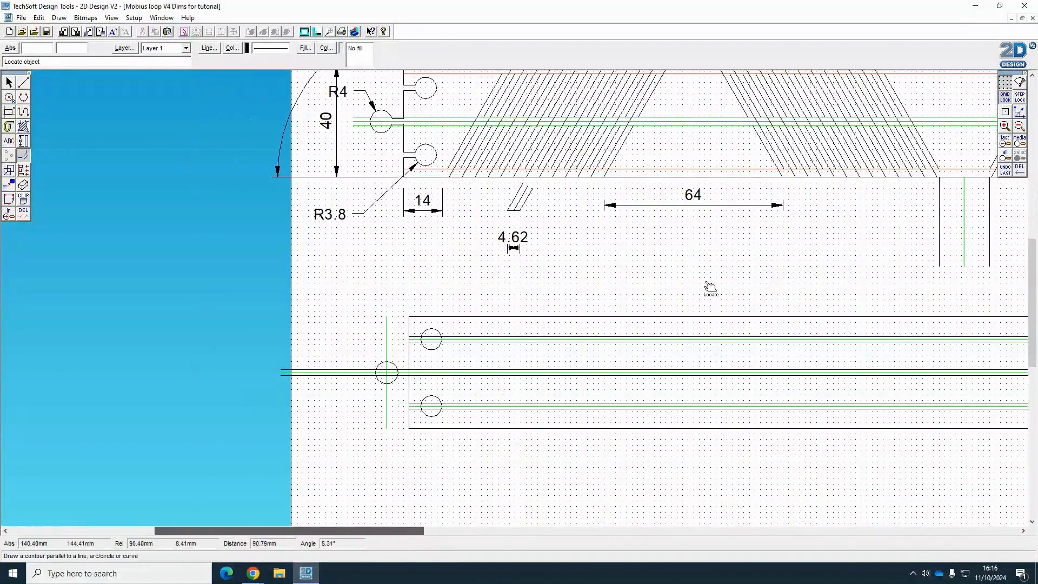
pyautogui.click(1006, 128)
pyautogui.click(1006, 128)
pyautogui.scroll(-3, 726, 379)
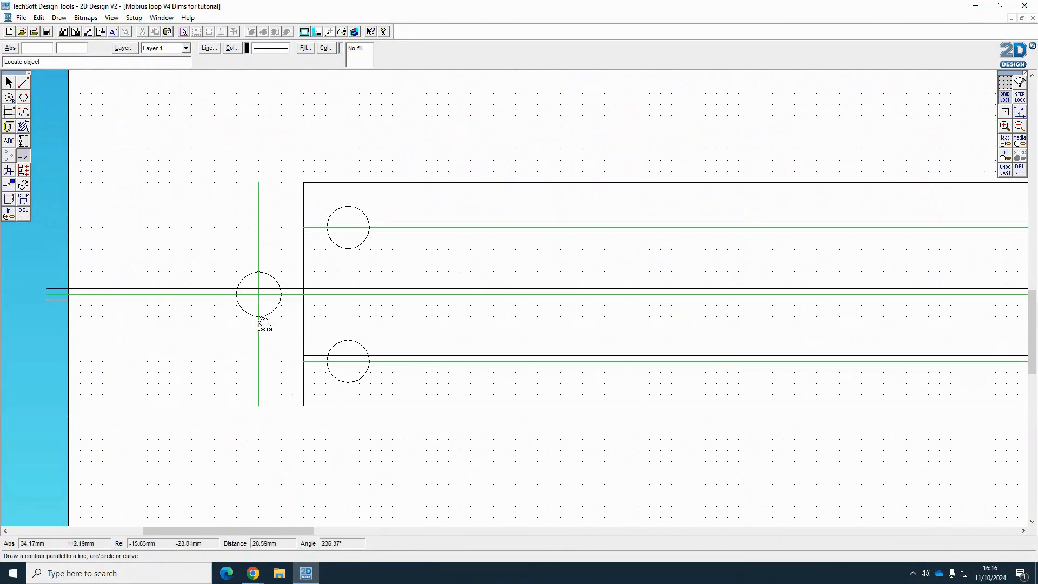
pyautogui.click(23, 213)
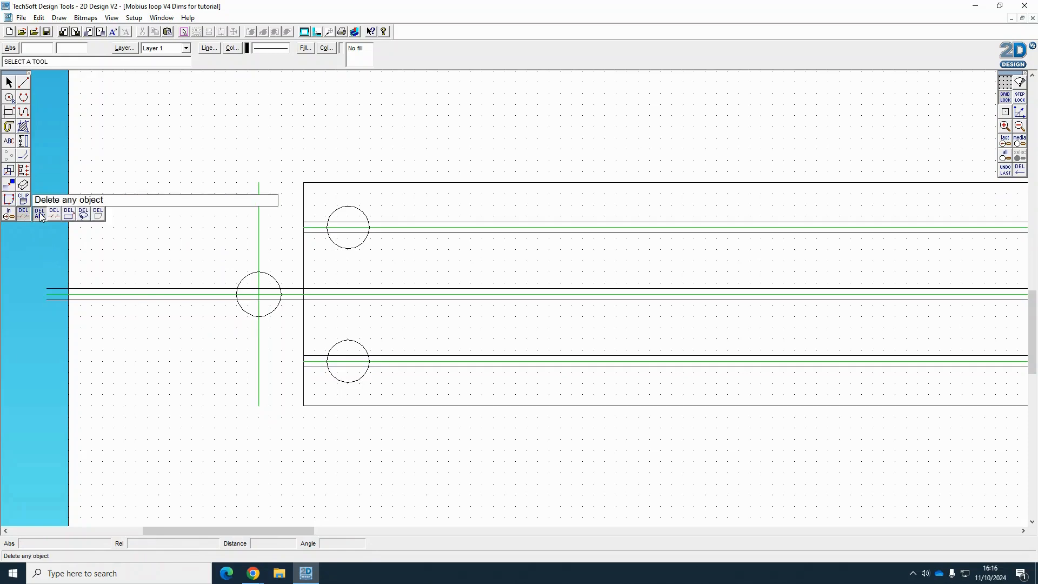
pyautogui.click(40, 213)
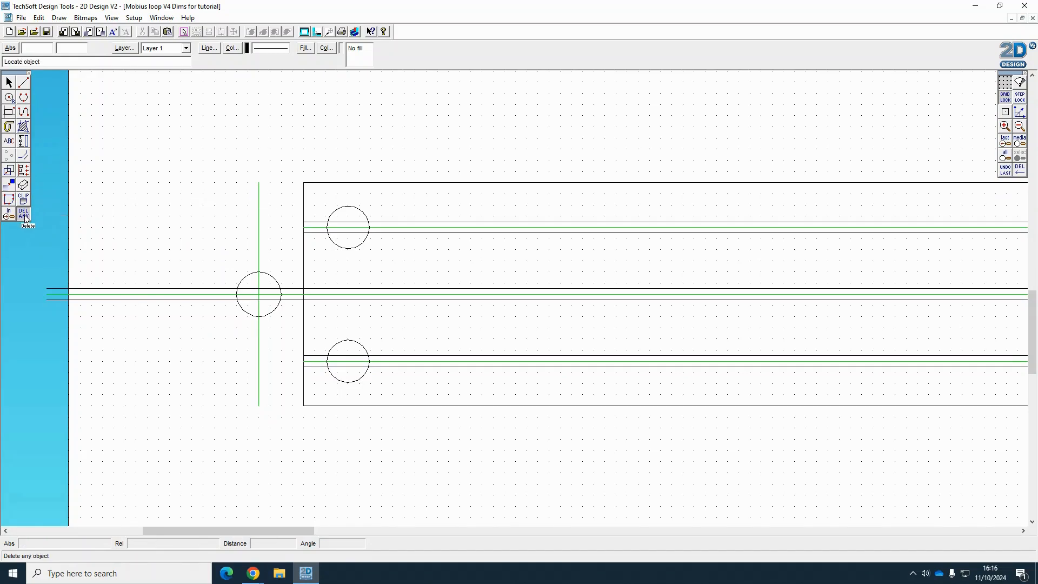
pyautogui.click(23, 215)
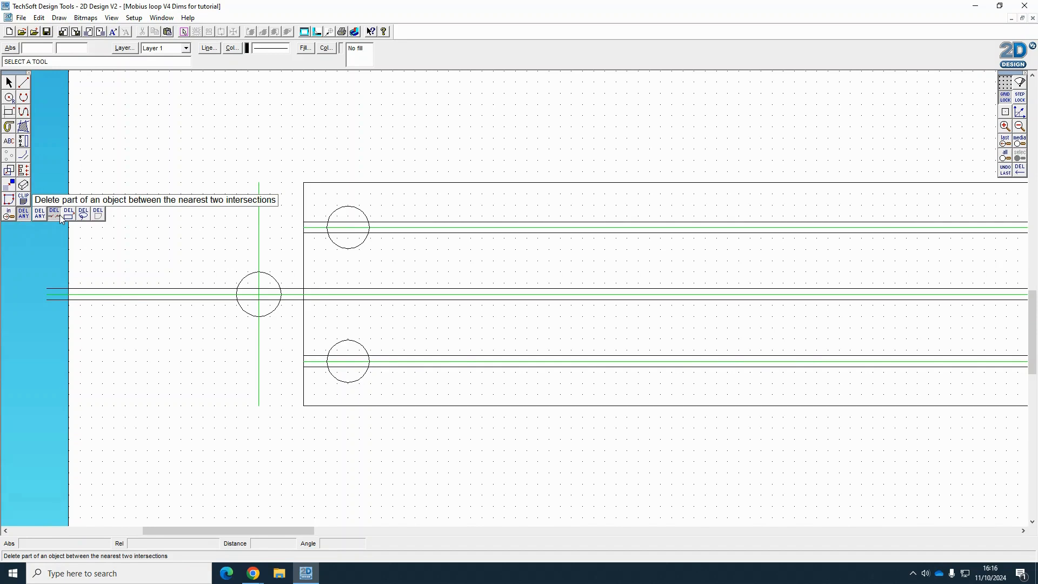
pyautogui.click(59, 215)
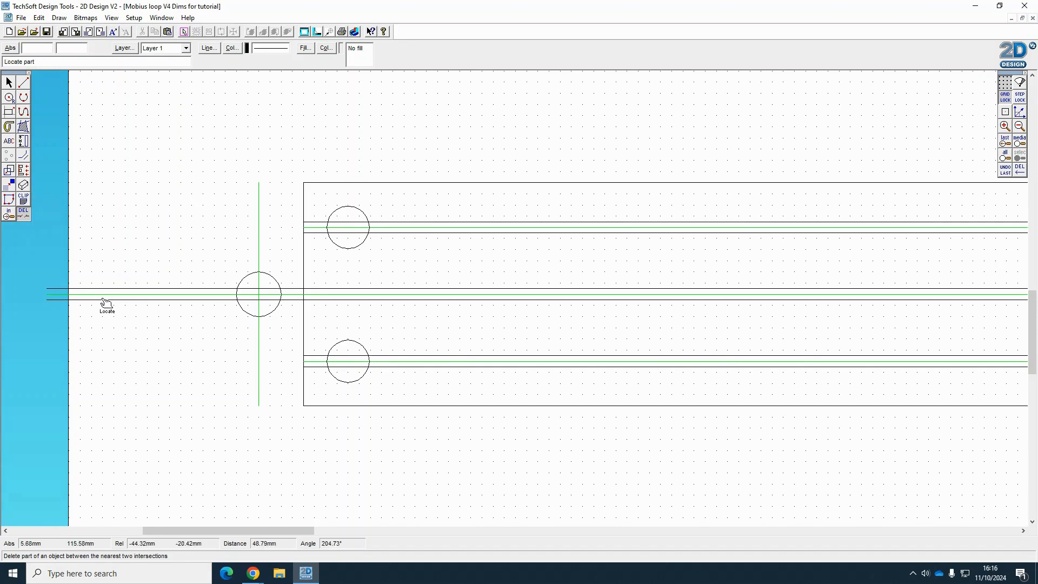
pyautogui.click(250, 301)
pyautogui.click(249, 296)
pyautogui.click(250, 291)
pyautogui.click(263, 289)
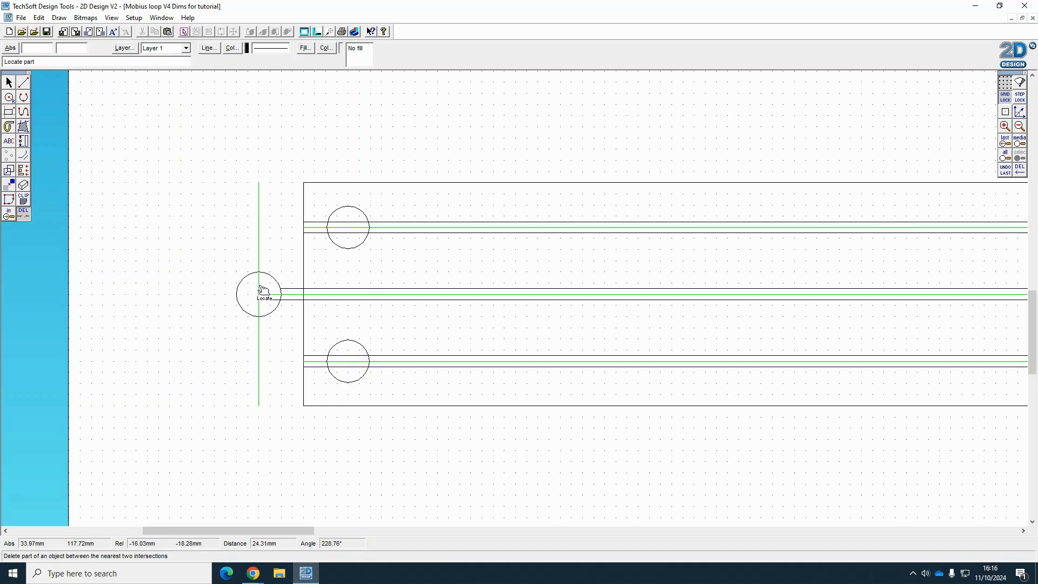
pyautogui.click(266, 294)
pyautogui.click(265, 299)
# - Open the left tab's neck by trimming the circle arc, centreline and rectangle edge across it, and remove the vertical guide
pyautogui.click(292, 296)
pyautogui.click(285, 296)
pyautogui.click(305, 293)
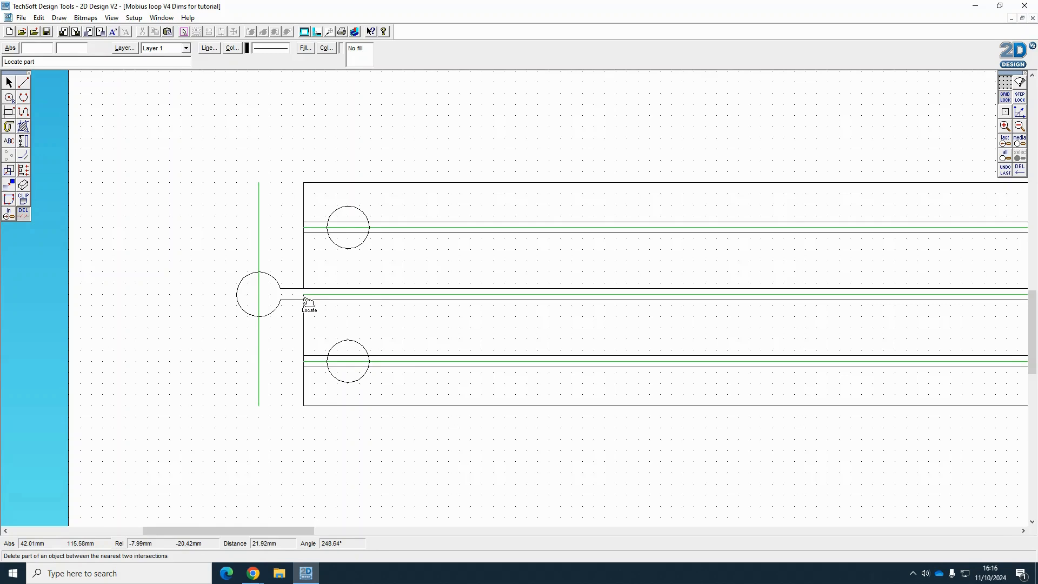
pyautogui.click(259, 330)
pyautogui.click(260, 303)
pyautogui.click(260, 246)
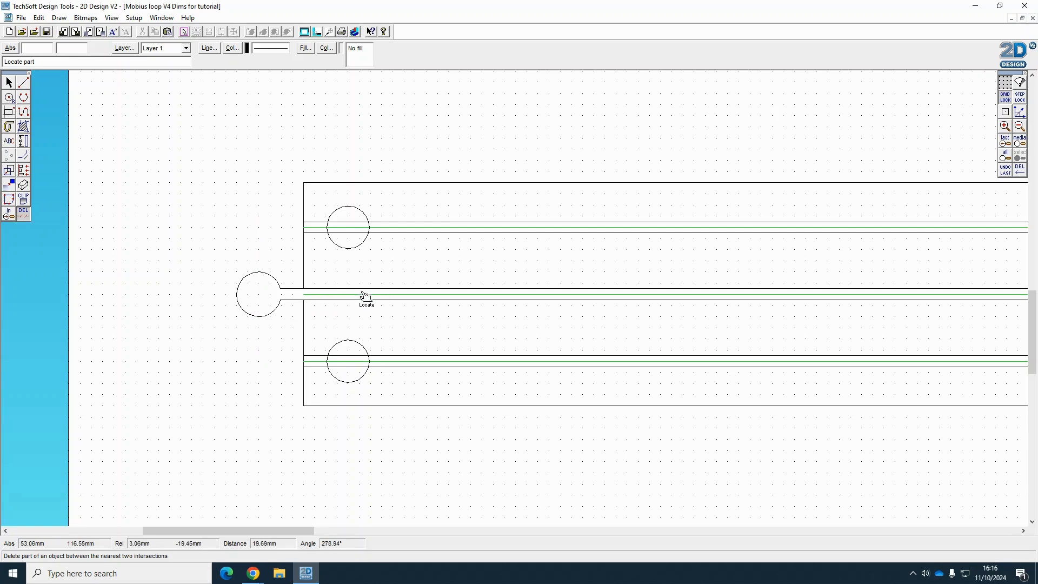
# - Trim the lines inside the upper left circle and its neck, opening it through the rectangle's left edge as a keyhole slot
pyautogui.click(328, 227)
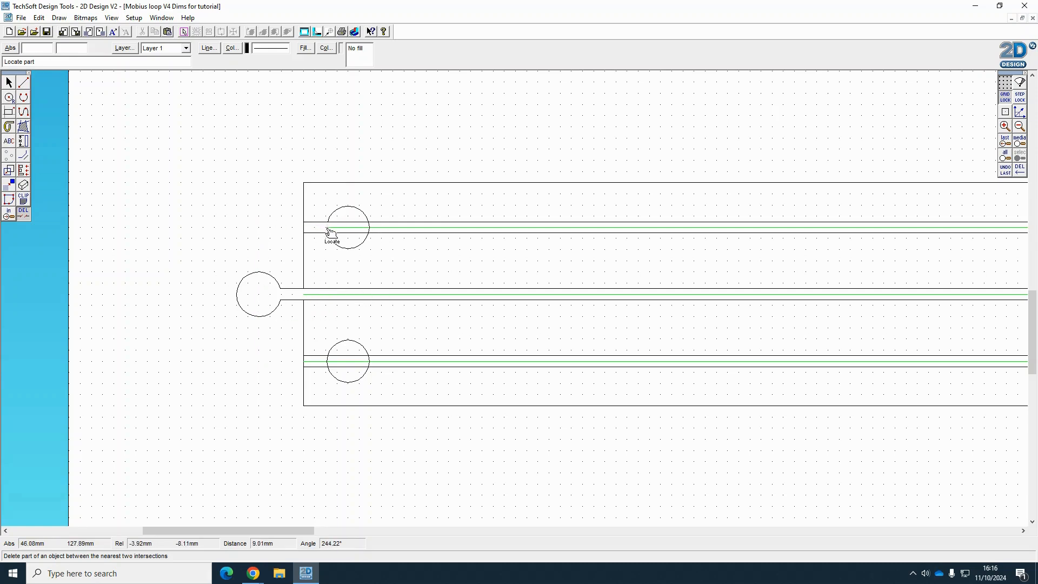
pyautogui.click(341, 228)
pyautogui.click(342, 223)
pyautogui.click(342, 233)
pyautogui.click(304, 228)
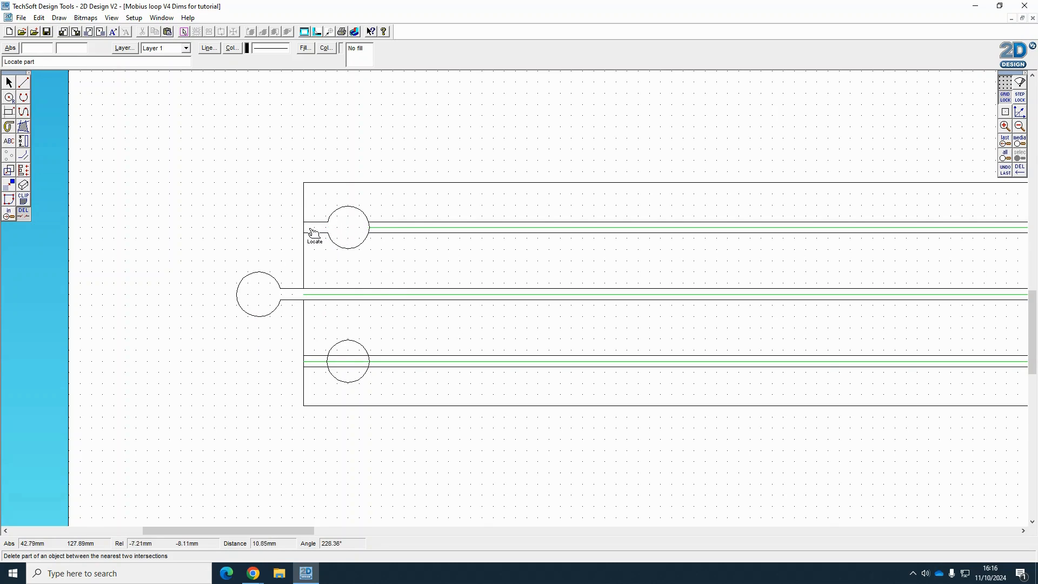
# - Trim the rectangle edge, circle arc and inner lines at the lower left circle to form a matching keyhole slot
pyautogui.click(304, 364)
pyautogui.click(304, 358)
pyautogui.click(307, 361)
pyautogui.click(326, 361)
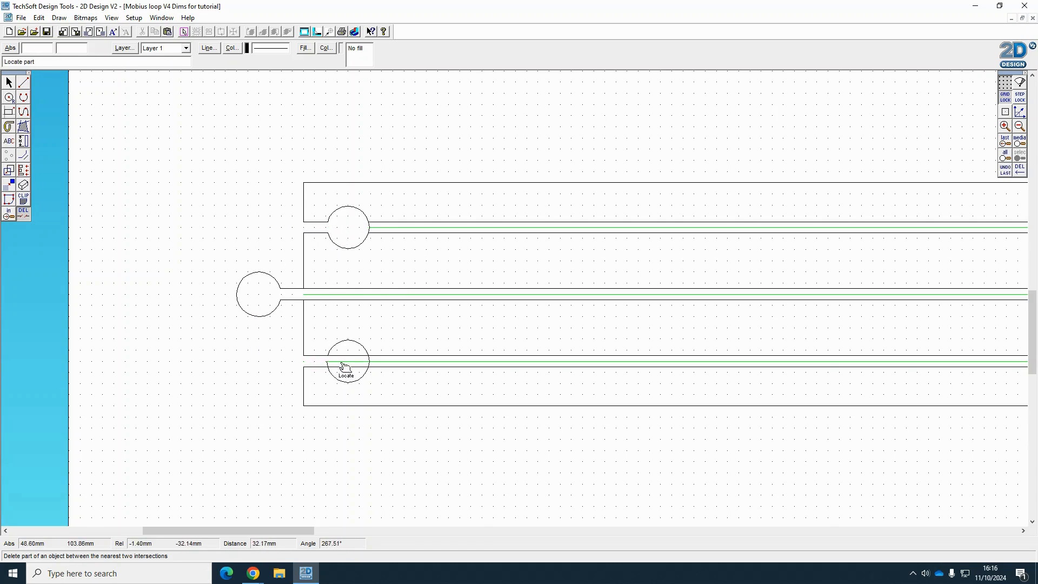
pyautogui.click(341, 362)
pyautogui.click(344, 357)
pyautogui.click(333, 365)
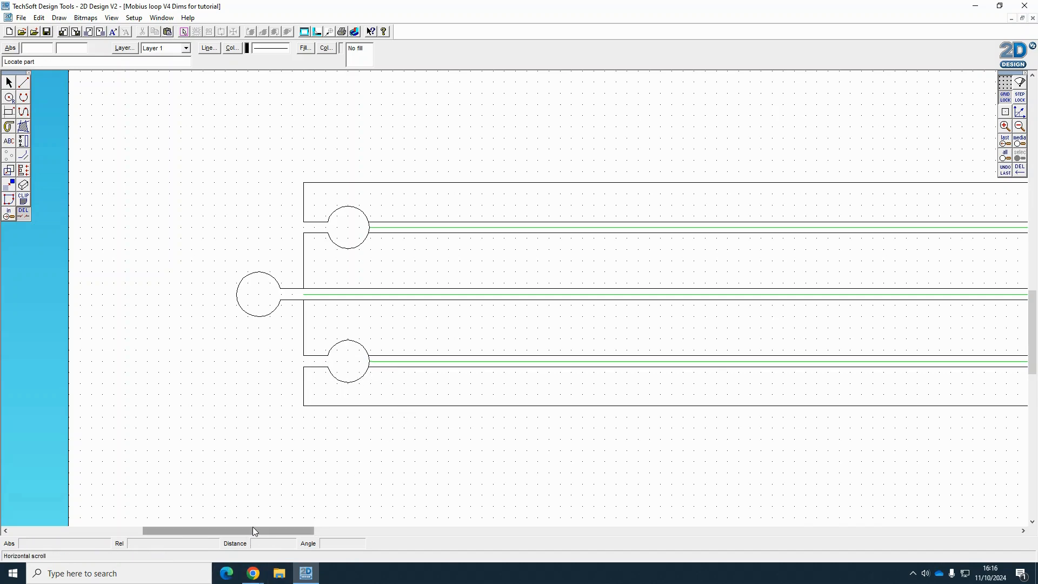
# - Trim the middle circle at the rectangle's right end, its inner lines and the edge segment into an open keyhole slot
pyautogui.moveTo(254, 528); pyautogui.dragTo(503, 536)
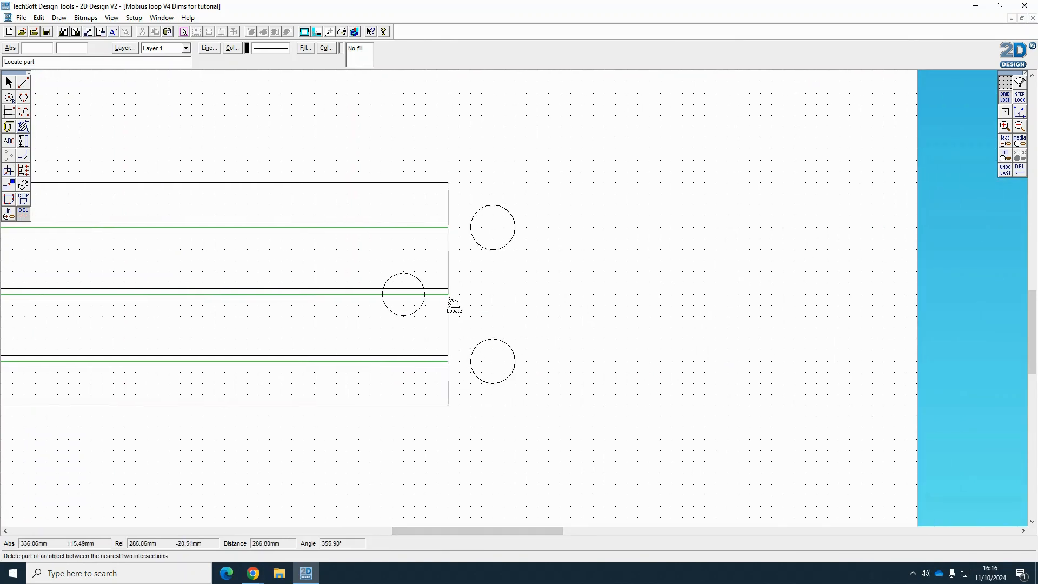
pyautogui.click(448, 297)
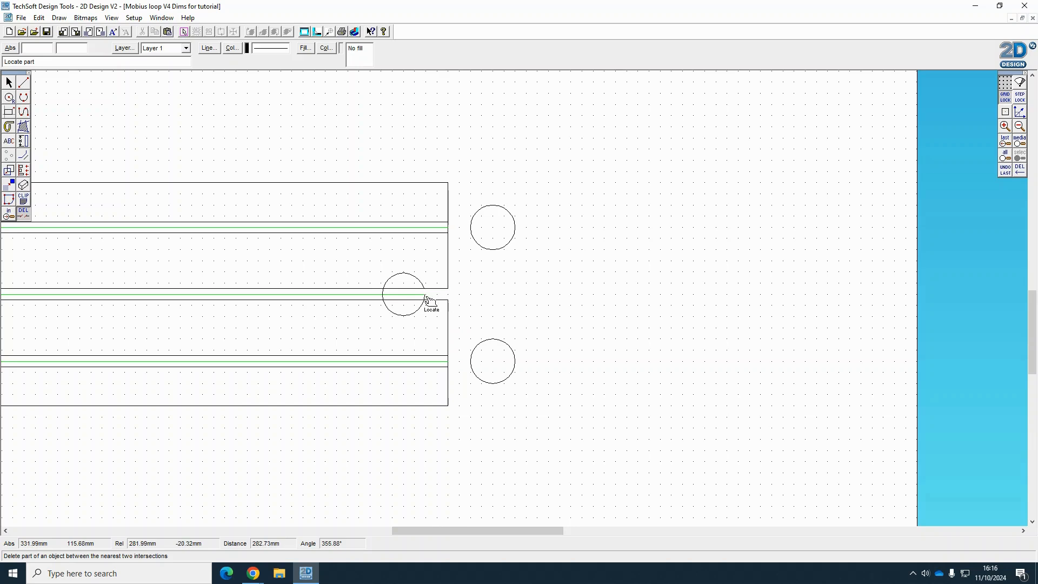
pyautogui.click(426, 296)
pyautogui.click(418, 295)
pyautogui.click(406, 288)
pyautogui.click(405, 300)
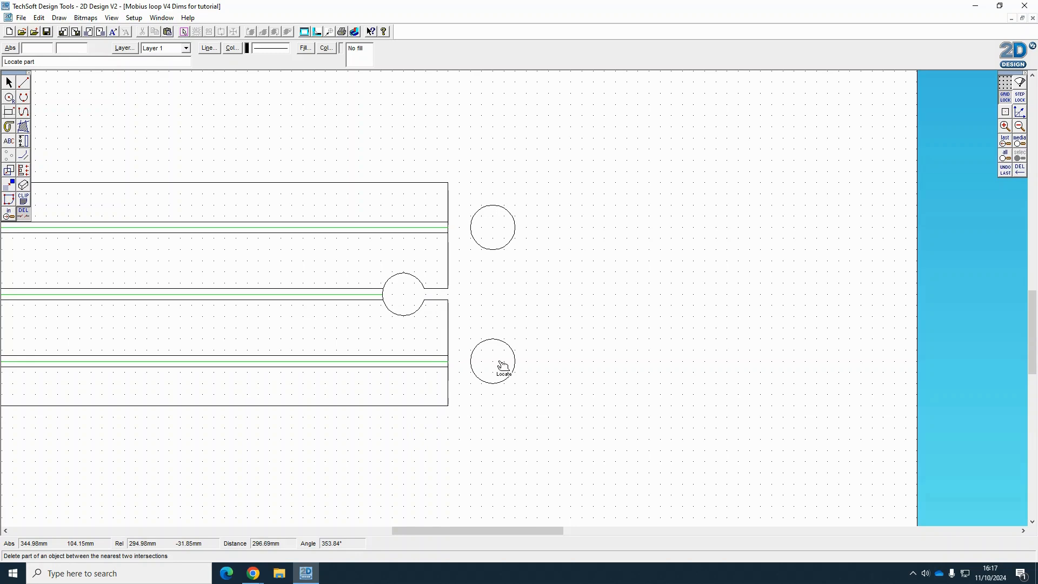
# - Extend the upper and lower pairs of black horizontal lines past the rectangle's right edge to the centres of the two outer circles
pyautogui.click(9, 83)
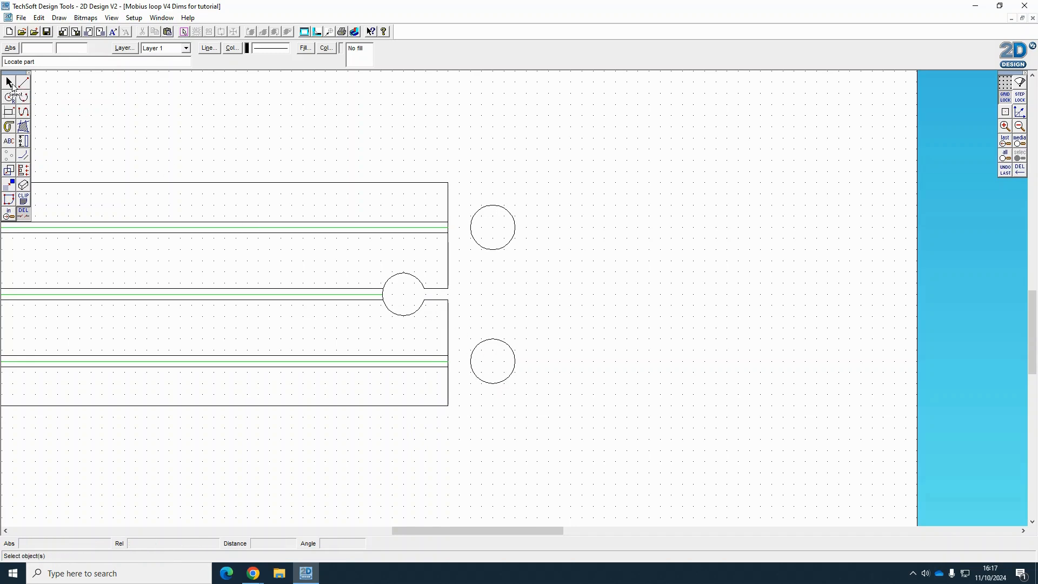
pyautogui.click(413, 369)
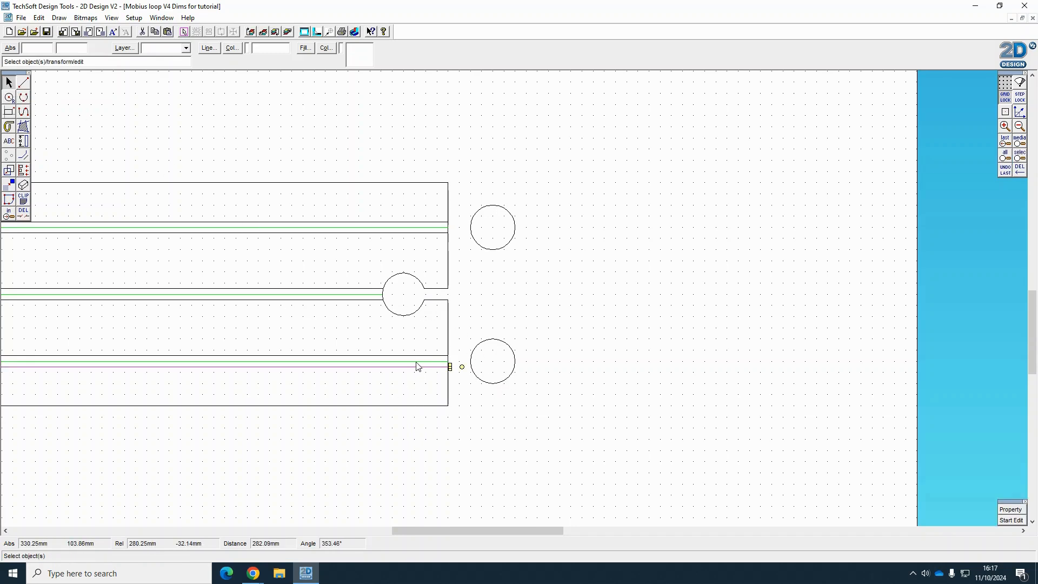
pyautogui.keyDown('shift'); pyautogui.click(417, 356); pyautogui.keyUp('shift')
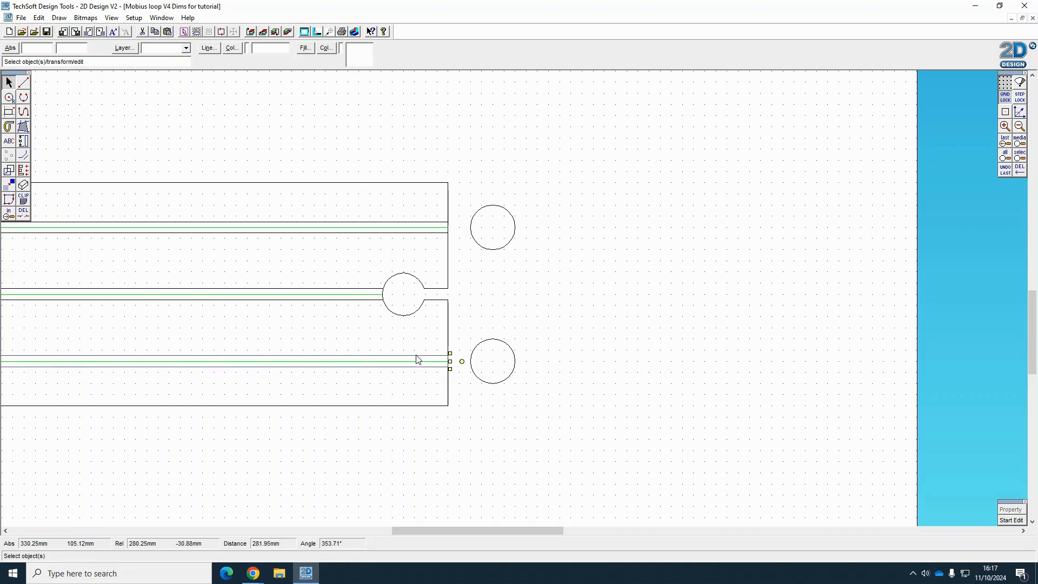
pyautogui.keyDown('shift'); pyautogui.click(418, 239); pyautogui.keyUp('shift')
pyautogui.keyDown('shift'); pyautogui.click(420, 222); pyautogui.keyUp('shift')
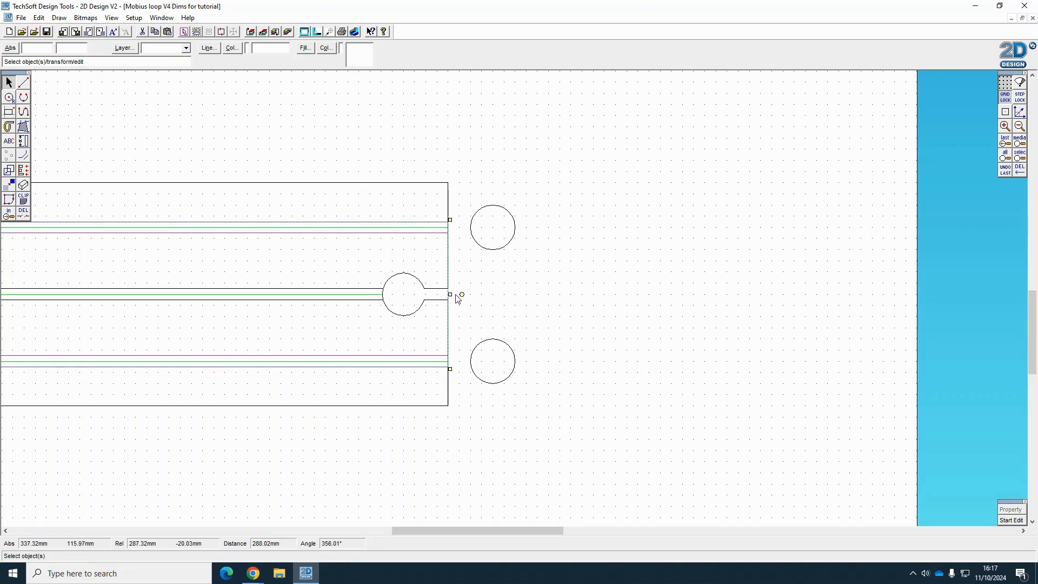
pyautogui.moveTo(449, 294); pyautogui.dragTo(492, 294)
pyautogui.click(595, 392)
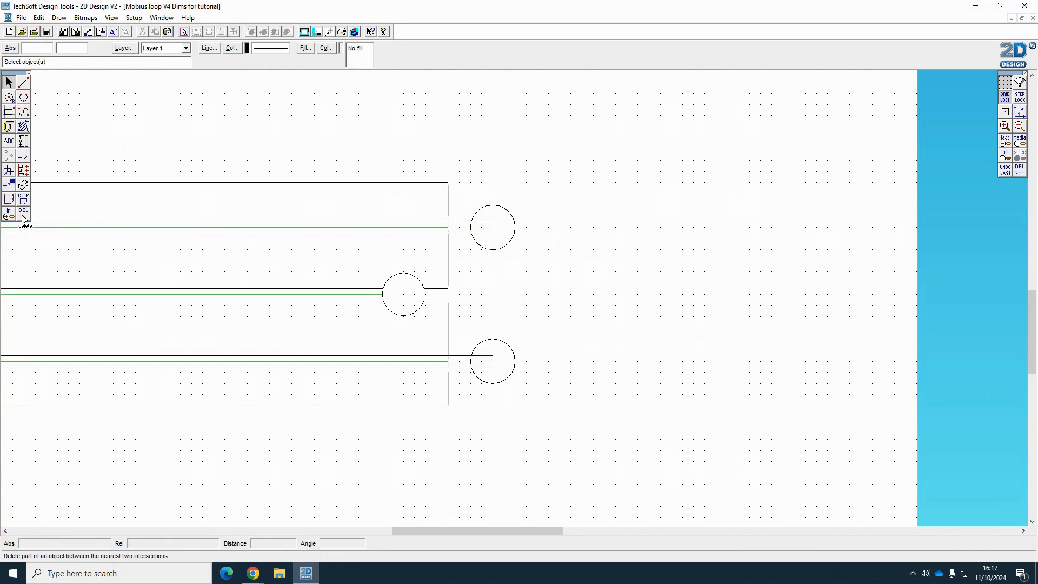
# - Trim the line ends inside the two outer circles at the right end and the arcs between each pair, opening the circles into their necks
pyautogui.moveTo(23, 218); pyautogui.dragTo(48, 215)
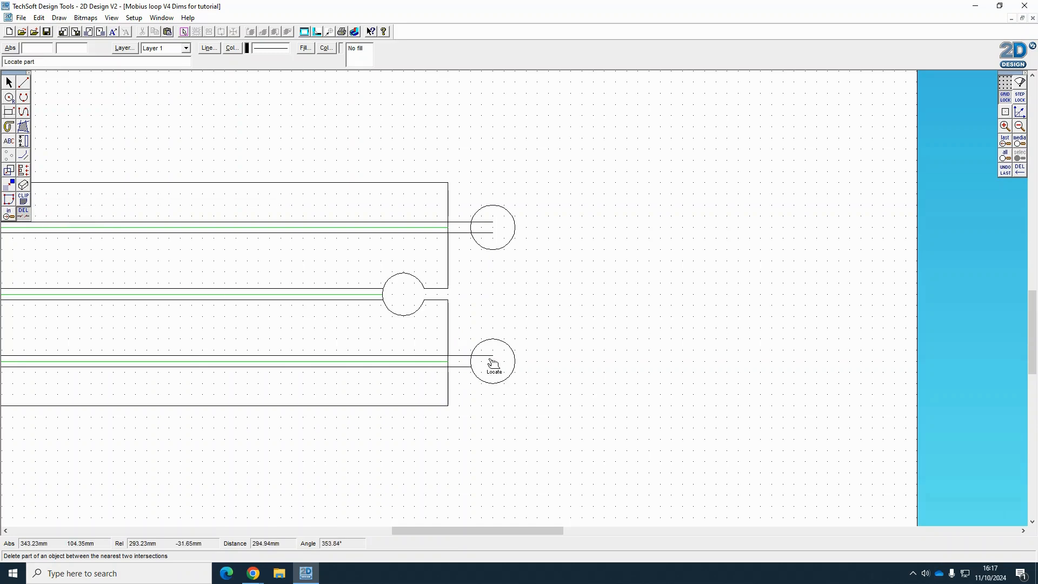
pyautogui.click(489, 359)
pyautogui.click(470, 363)
pyautogui.click(484, 233)
pyautogui.click(485, 224)
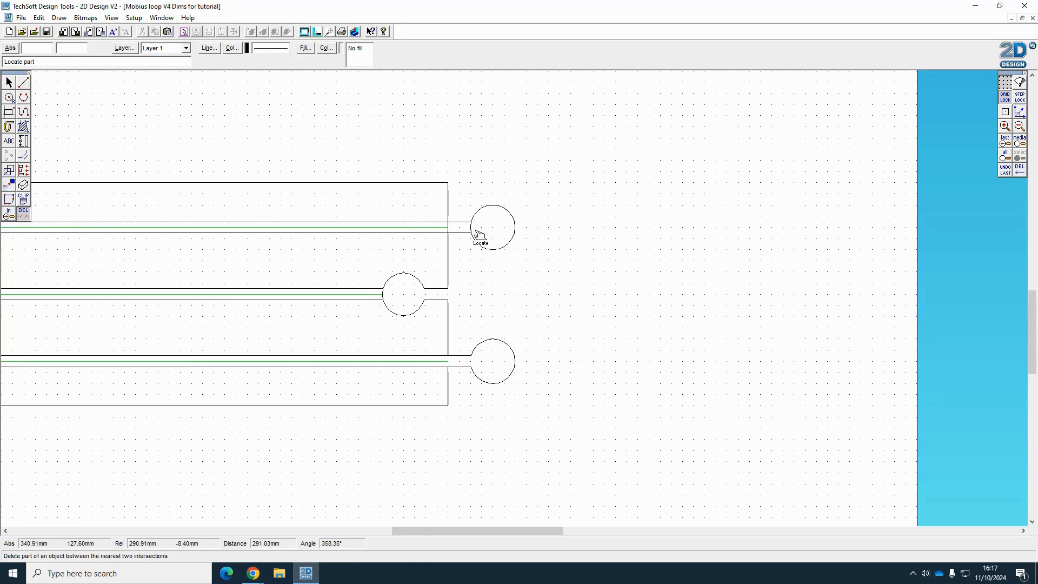
pyautogui.click(472, 229)
# - Delete both long lines of the upper right tab's neck, and undo the deletion of the lower one
pyautogui.click(8, 82)
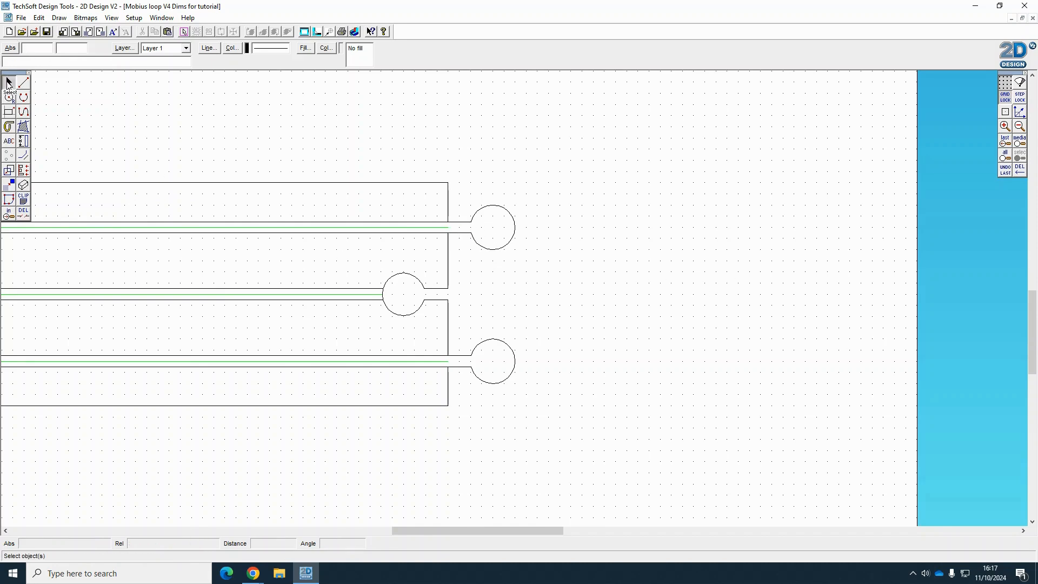
pyautogui.click(281, 222)
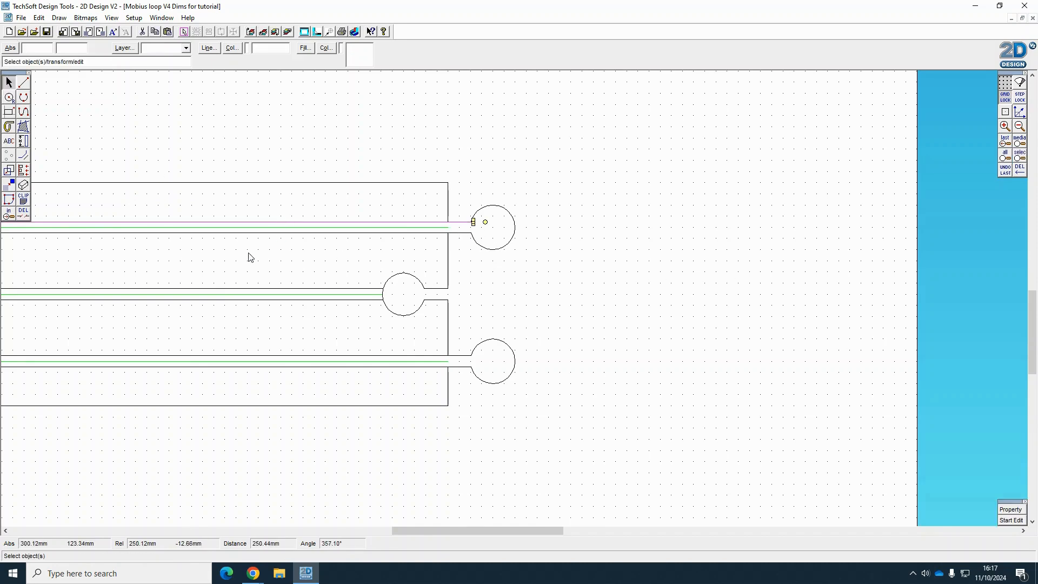
pyautogui.press('Delete')
pyautogui.click(273, 234)
pyautogui.press('Delete')
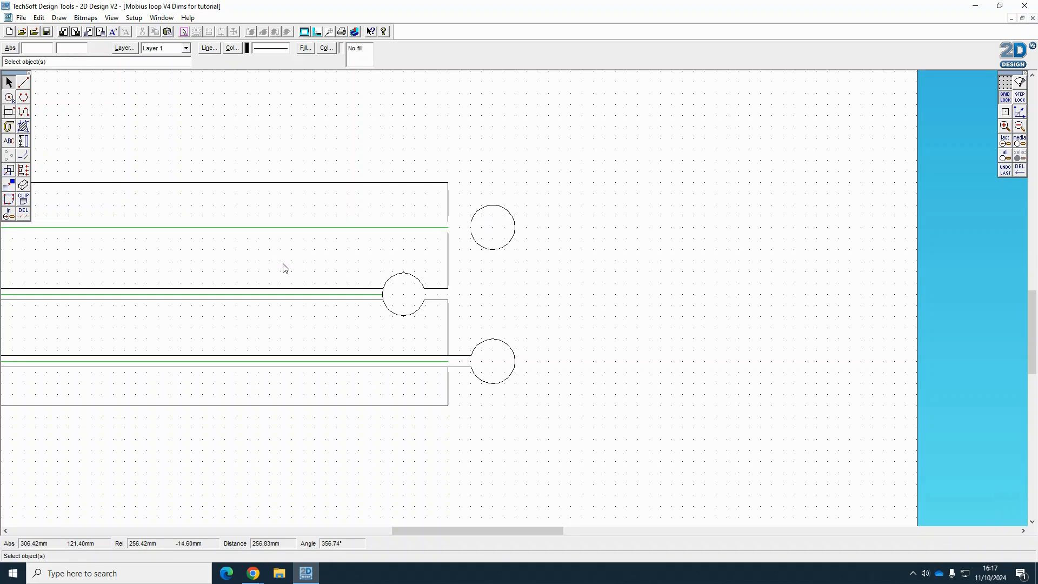
pyautogui.hotkey('ctrl', 'z')
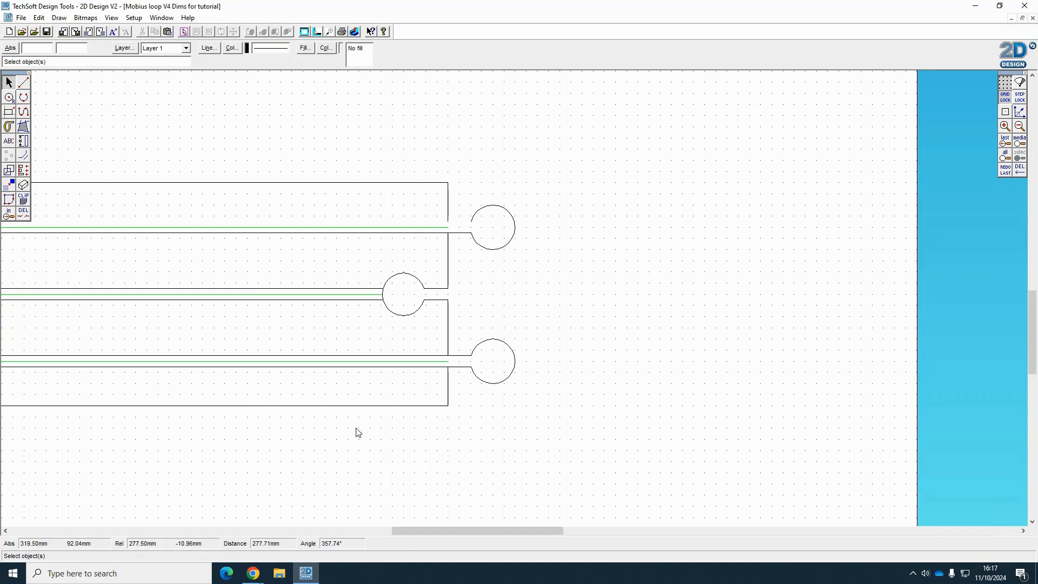
# - Redraw the upper right tab's top neck edge as a line about 4 mm long from the circle's opening to the rectangle's right edge
pyautogui.click(23, 82)
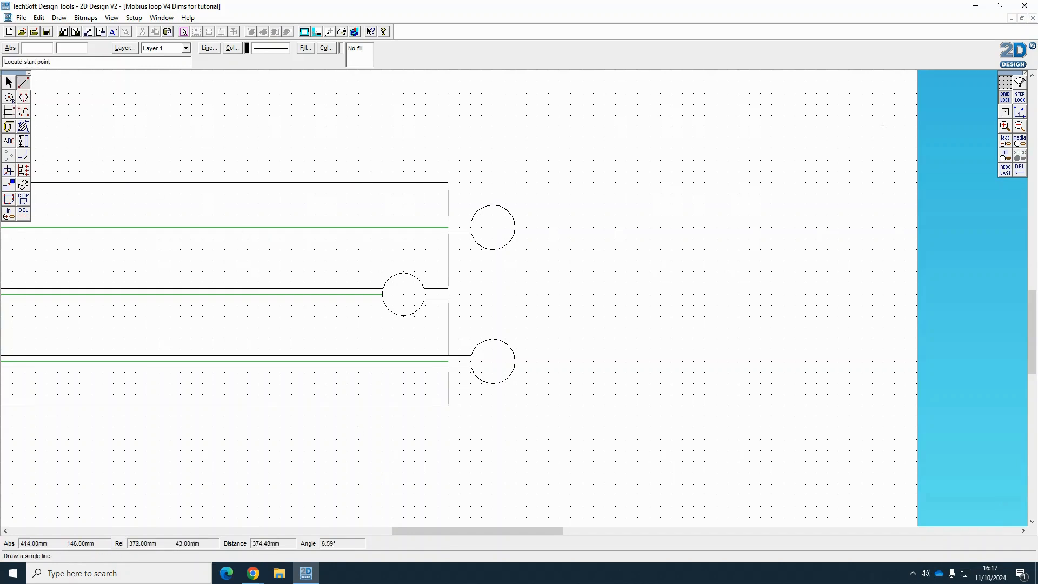
pyautogui.click(1005, 113)
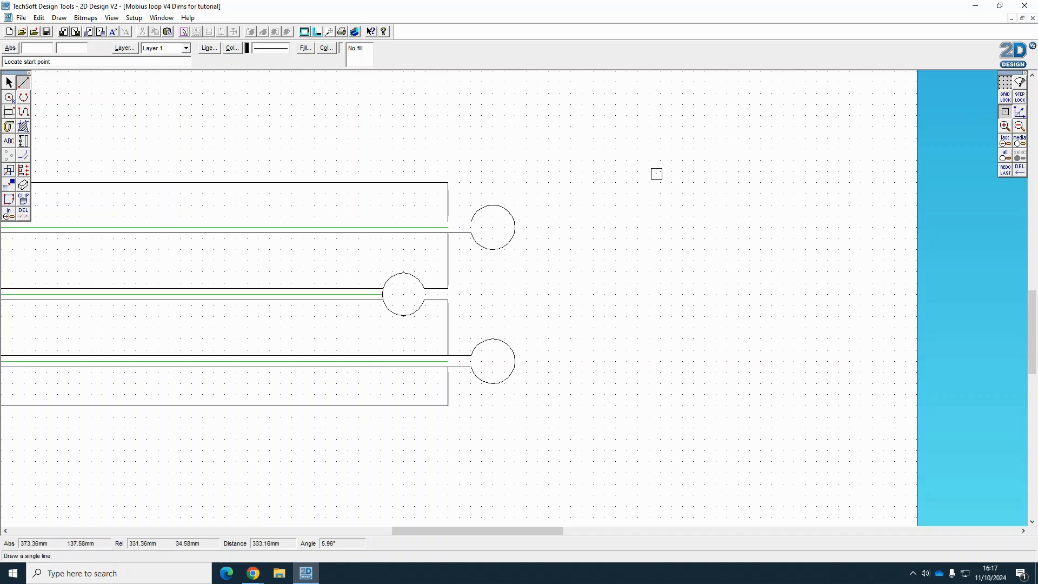
pyautogui.click(470, 222)
pyautogui.click(448, 222)
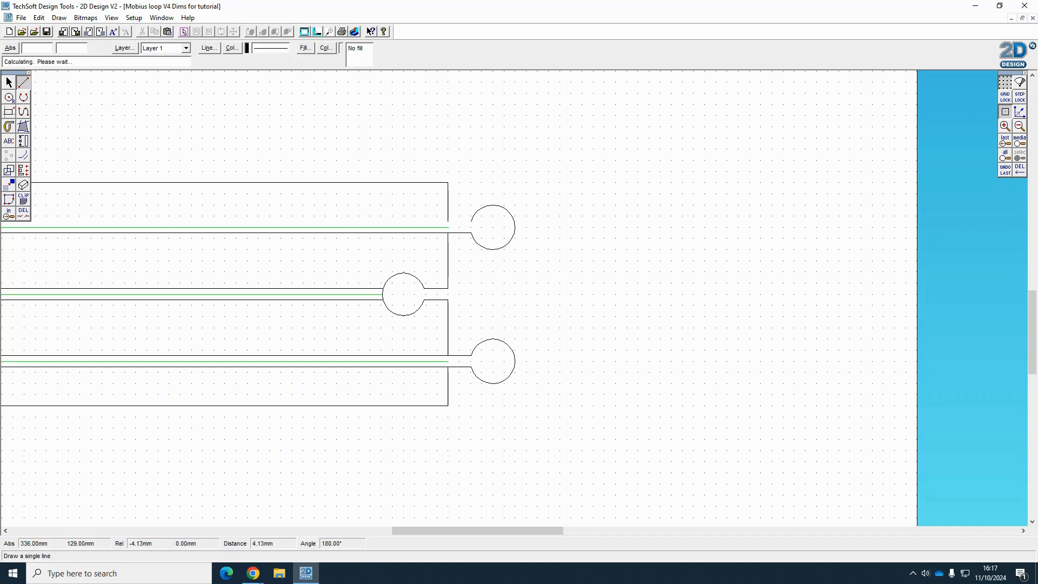
# - Delete the upper and lower green centrelines and trim the black horizontal lines inside the rectangle, keeping the tab necks and middle green centreline
pyautogui.click(9, 82)
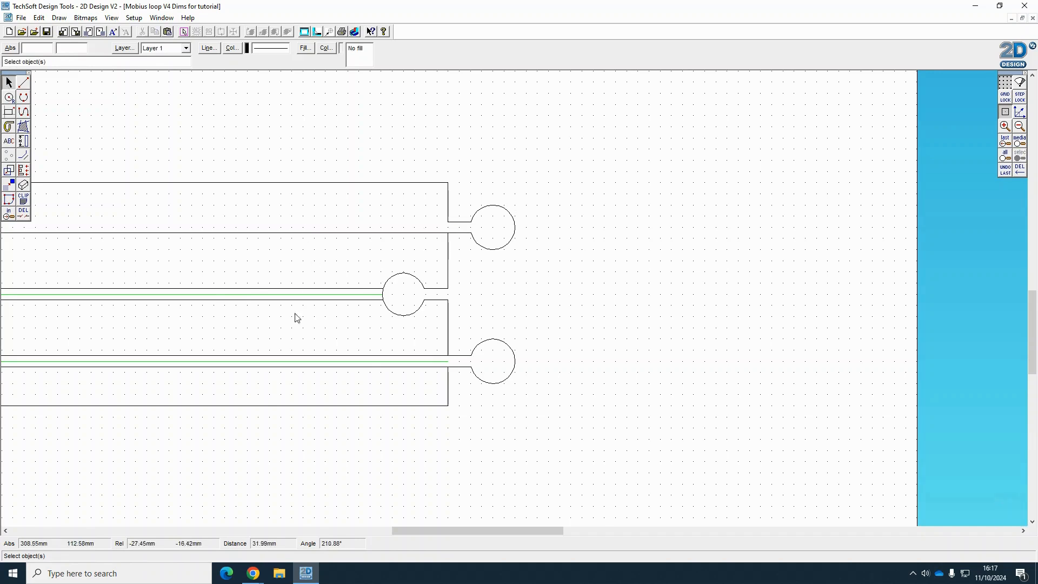
pyautogui.click(23, 213)
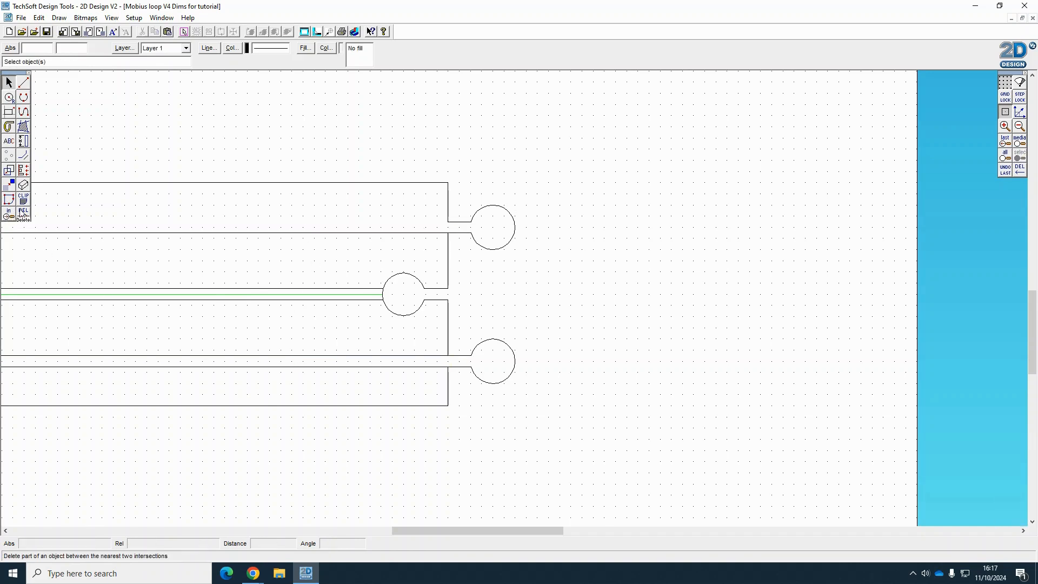
pyautogui.click(108, 234)
pyautogui.click(225, 355)
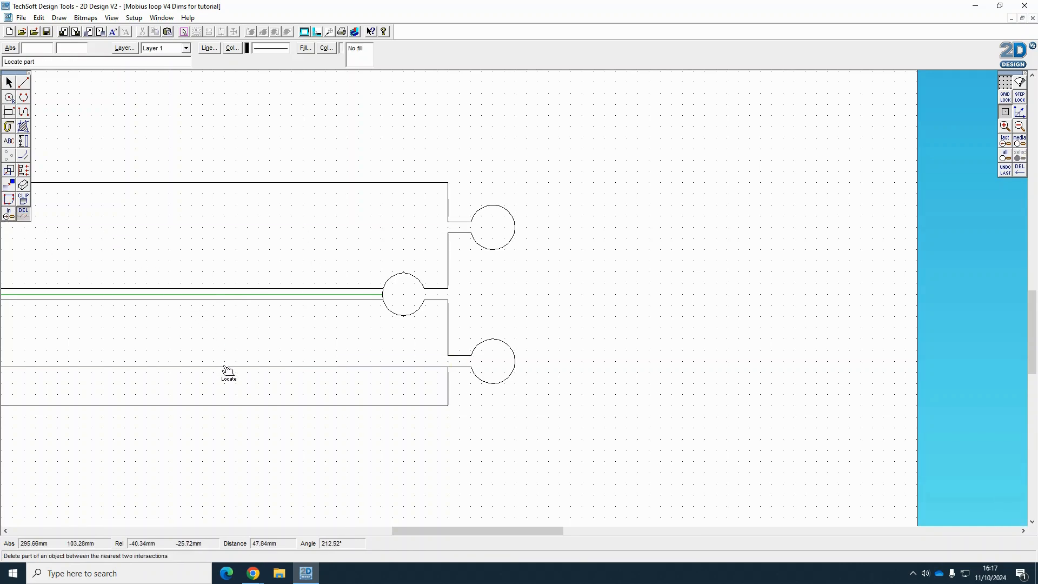
pyautogui.click(227, 367)
pyautogui.click(229, 299)
pyautogui.click(233, 291)
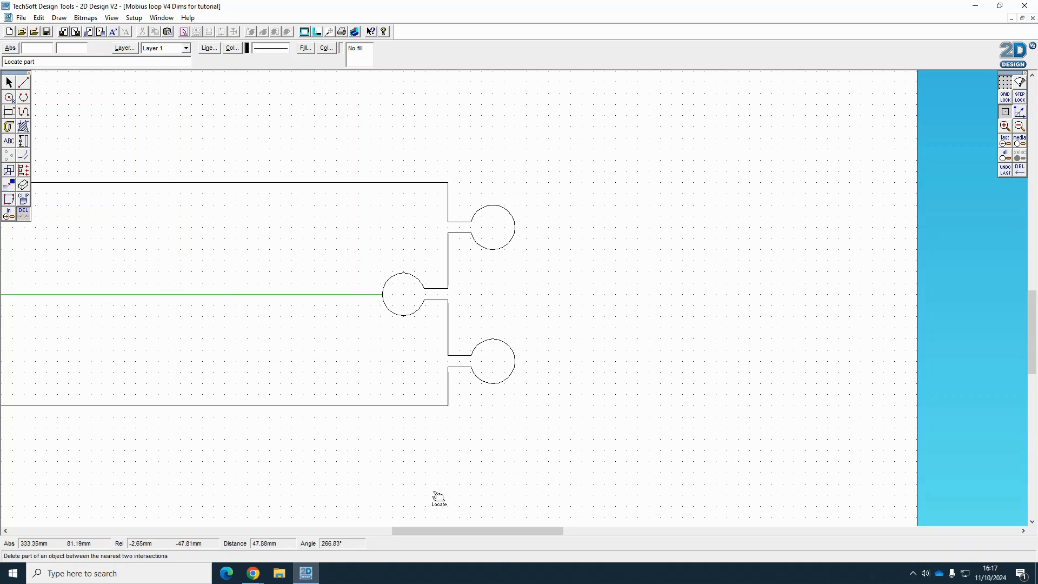
# - Draw single contour lines at 1.5 mm spacing above and below the new strip's green centreline
pyautogui.moveTo(437, 529)
pyautogui.mouseDown()
pyautogui.moveTo(144, 494)
pyautogui.moveTo(385, 529)
pyautogui.mouseUp()
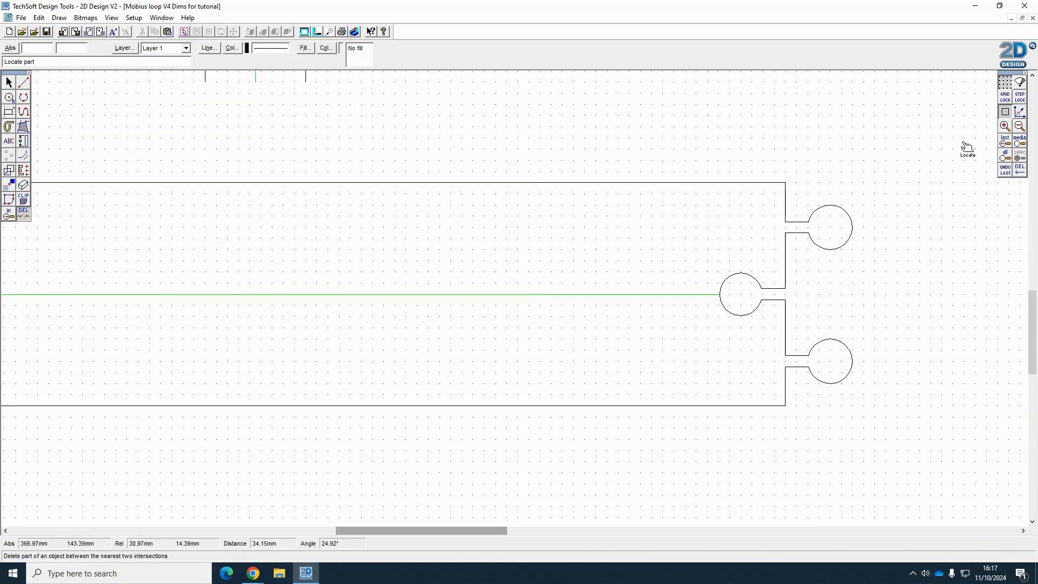
pyautogui.click(1020, 127)
pyautogui.moveTo(494, 531); pyautogui.dragTo(437, 535)
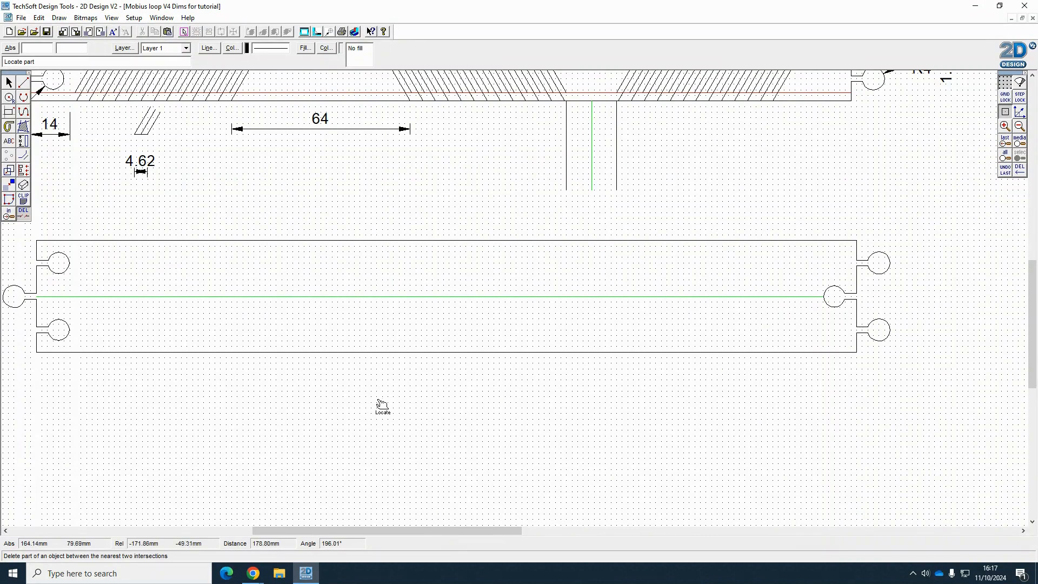
pyautogui.scroll(3, 376, 406)
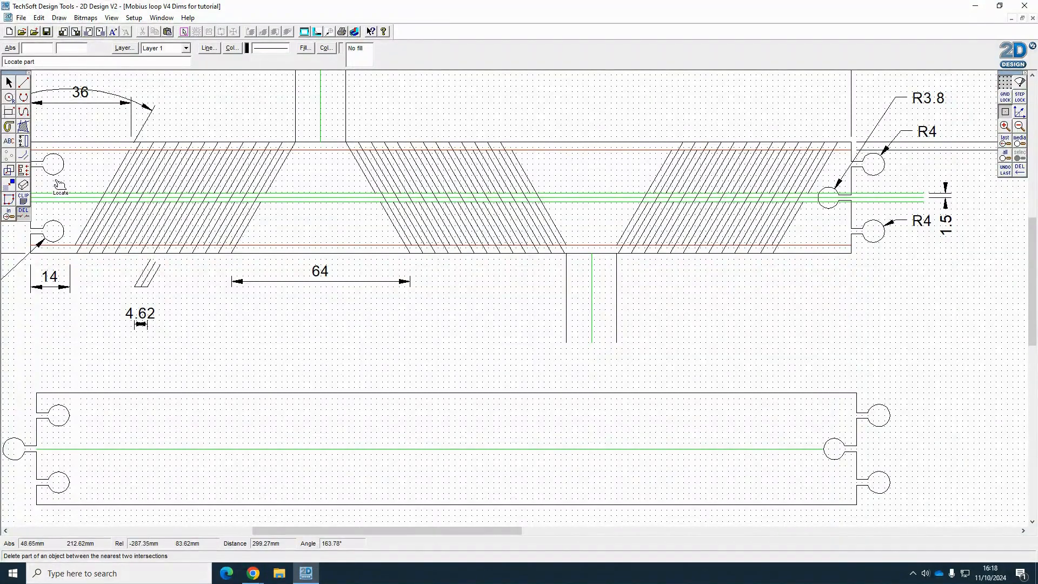
pyautogui.click(25, 157)
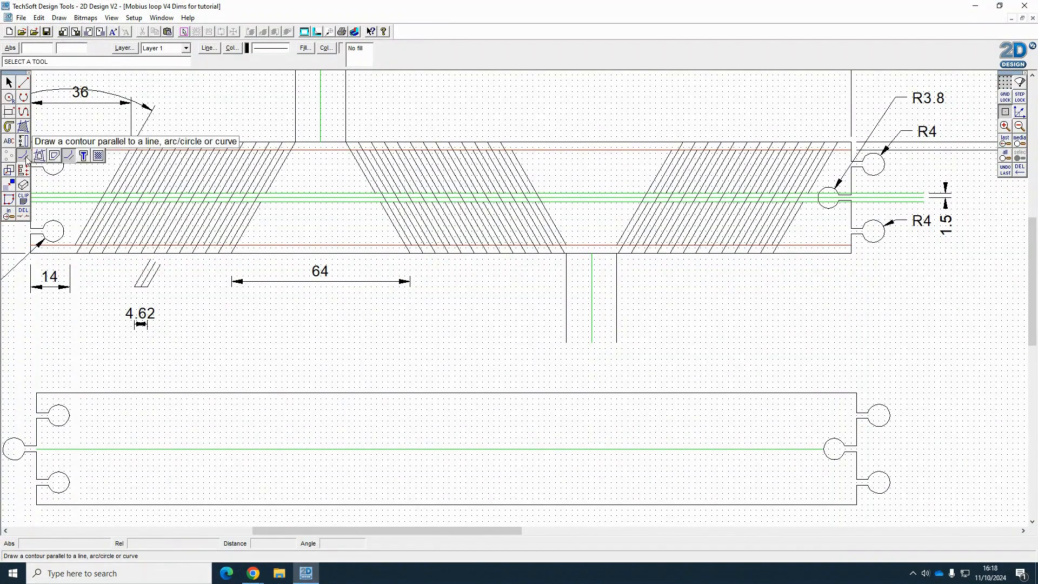
pyautogui.click(70, 157)
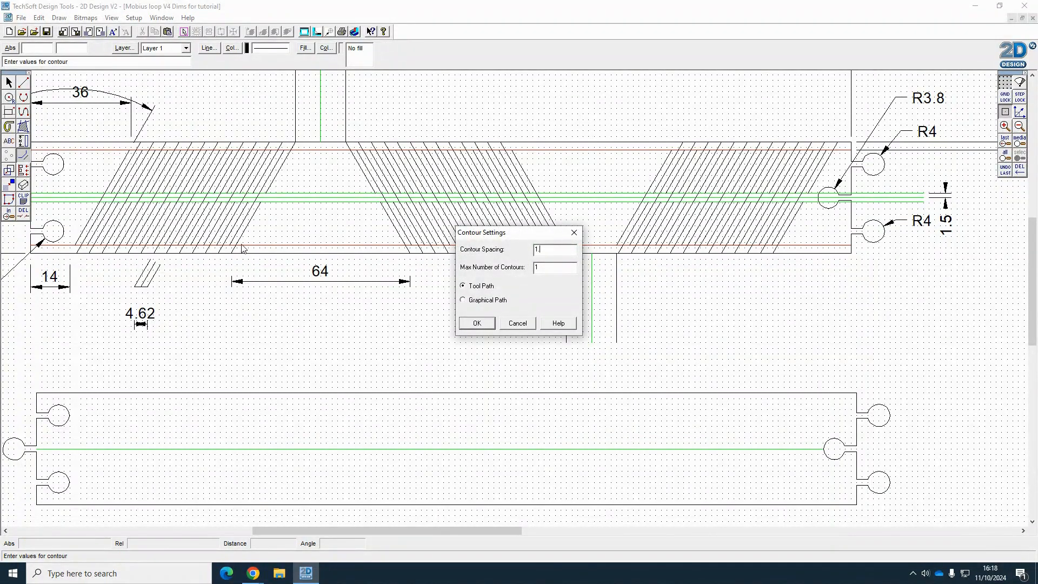
pyautogui.click(483, 323)
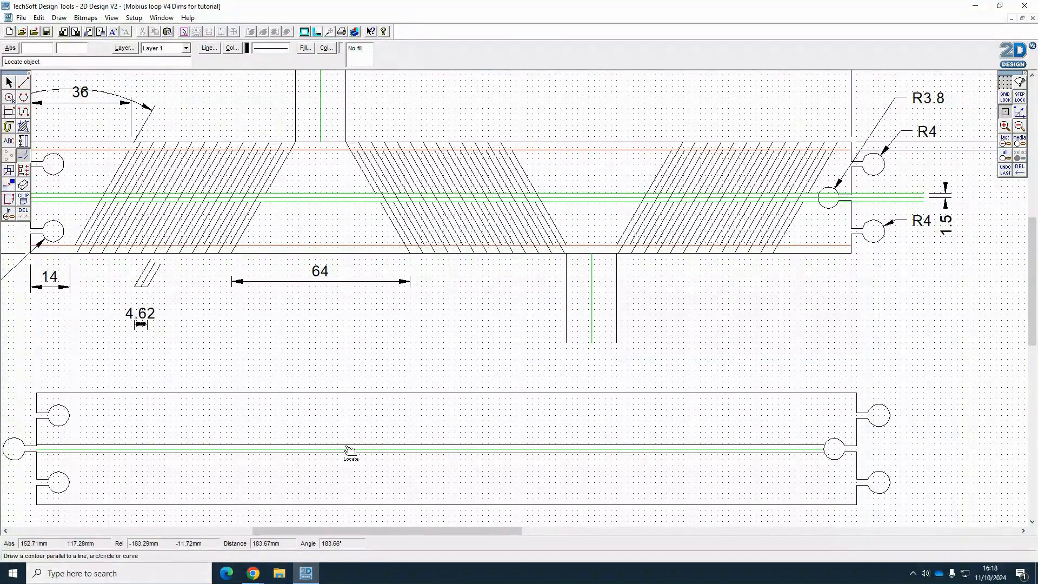
# - Change the line colour of both contour lines beside the new strip's centreline to green
pyautogui.click(9, 82)
pyautogui.click(518, 444)
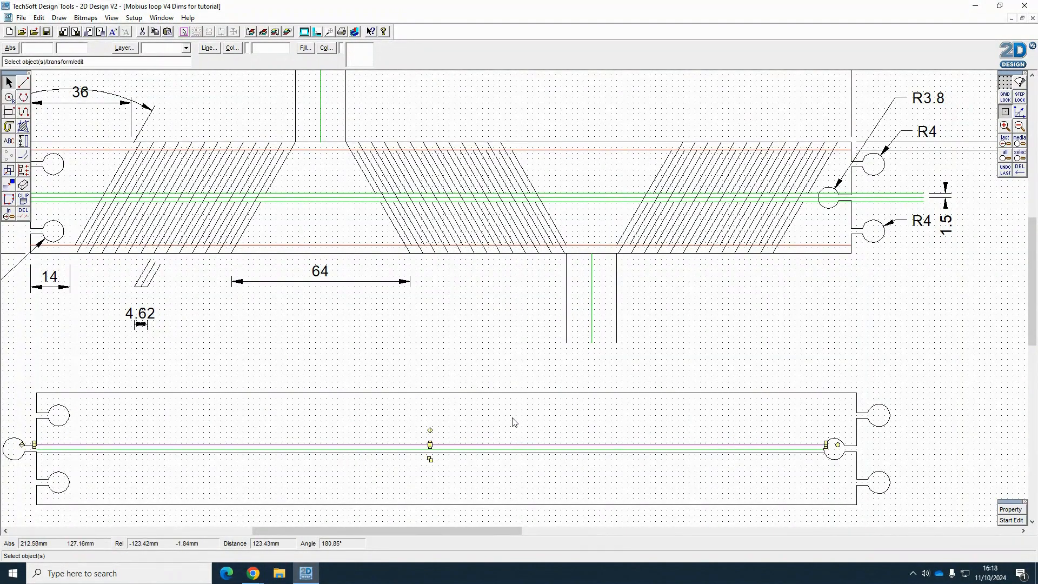
pyautogui.rightClick(601, 318)
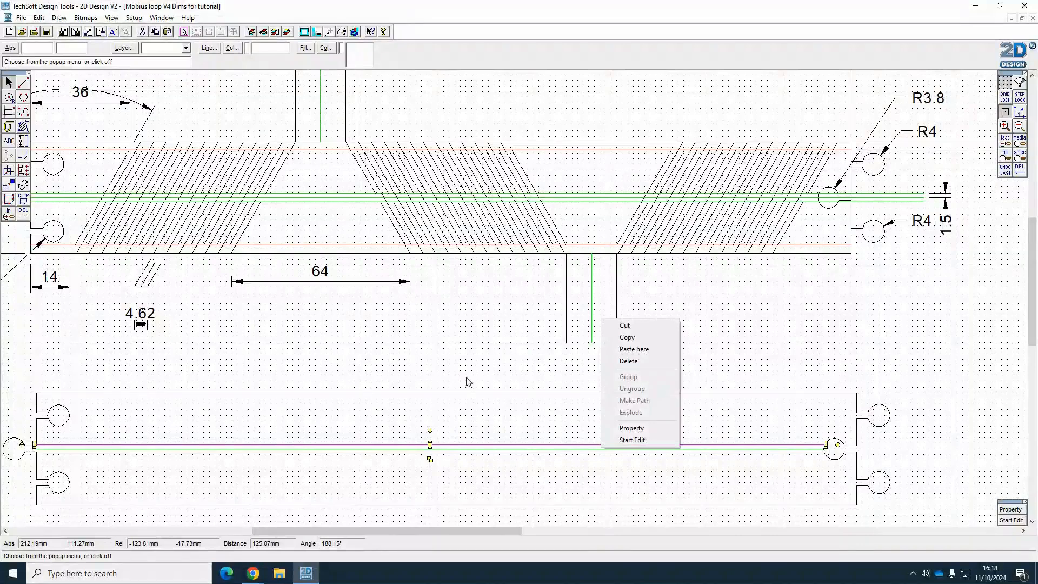
pyautogui.click(536, 476)
pyautogui.keyDown('shift'); pyautogui.click(540, 453); pyautogui.keyUp('shift')
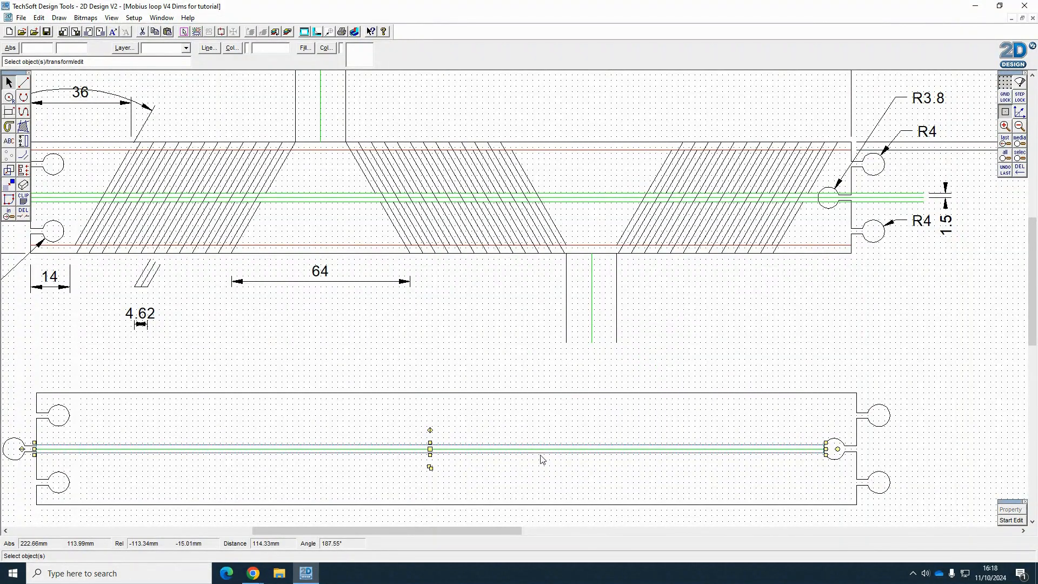
pyautogui.click(232, 47)
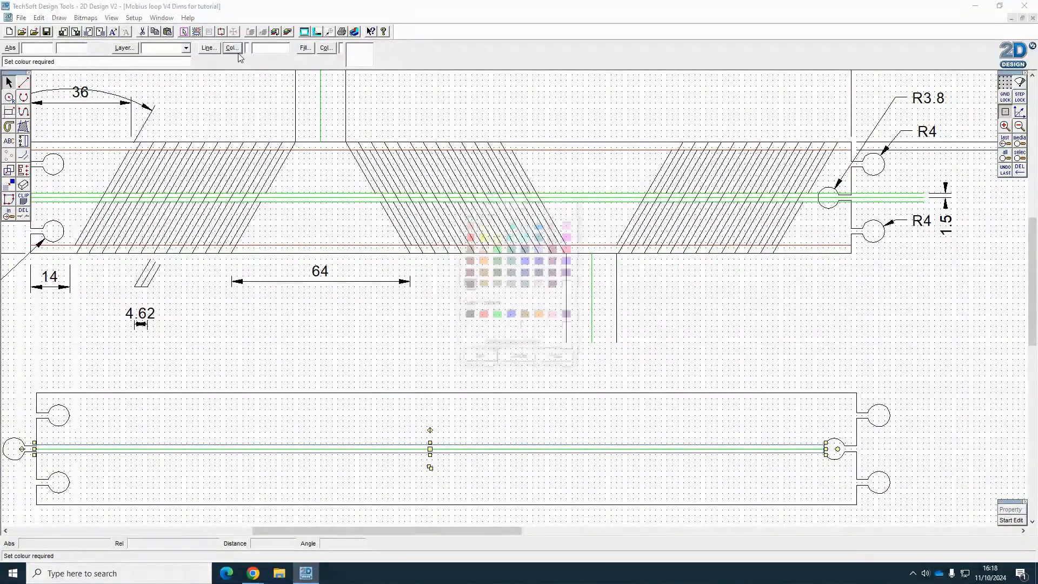
pyautogui.click(497, 249)
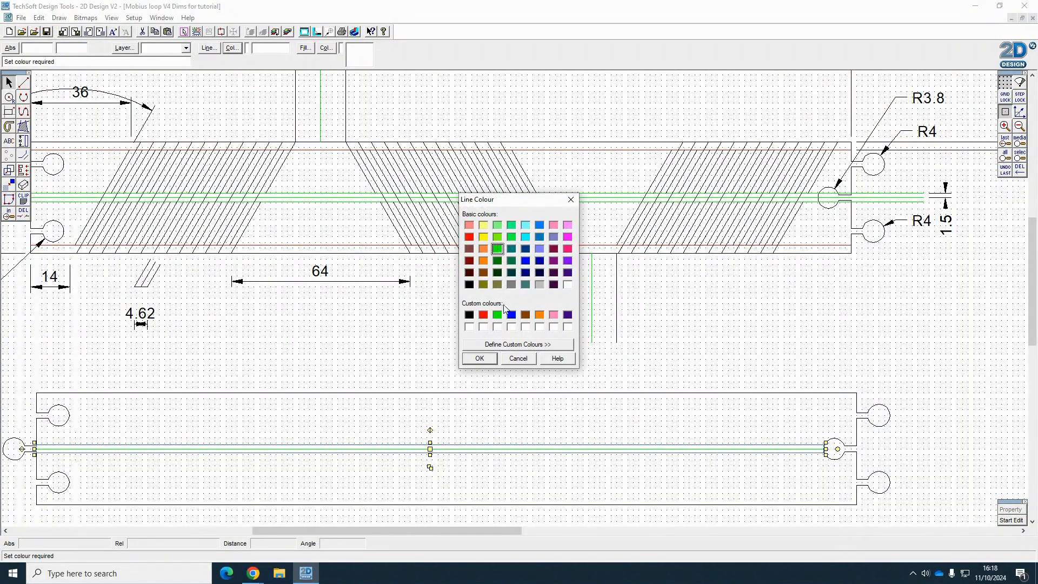
pyautogui.click(479, 358)
pyautogui.click(419, 357)
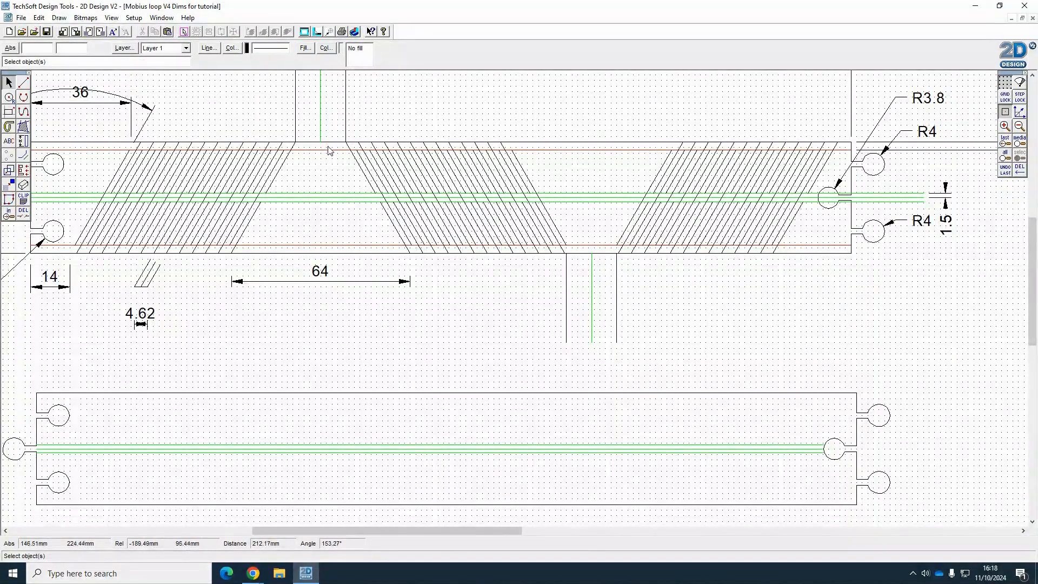
# - Draw single contour lines 3 mm inside the new strip's upper and lower long edges
pyautogui.moveTo(434, 531); pyautogui.dragTo(489, 539)
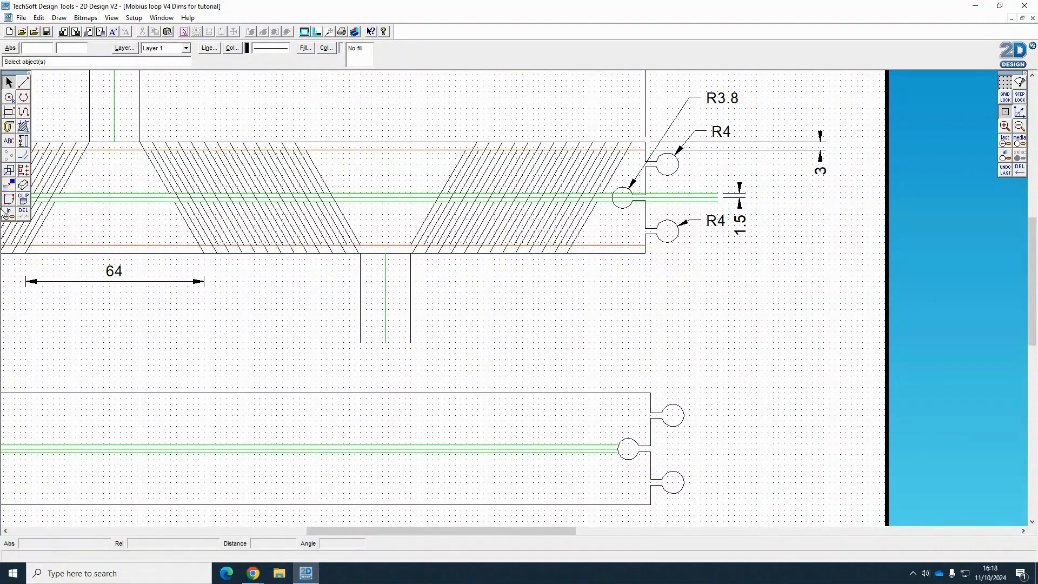
pyautogui.click(23, 157)
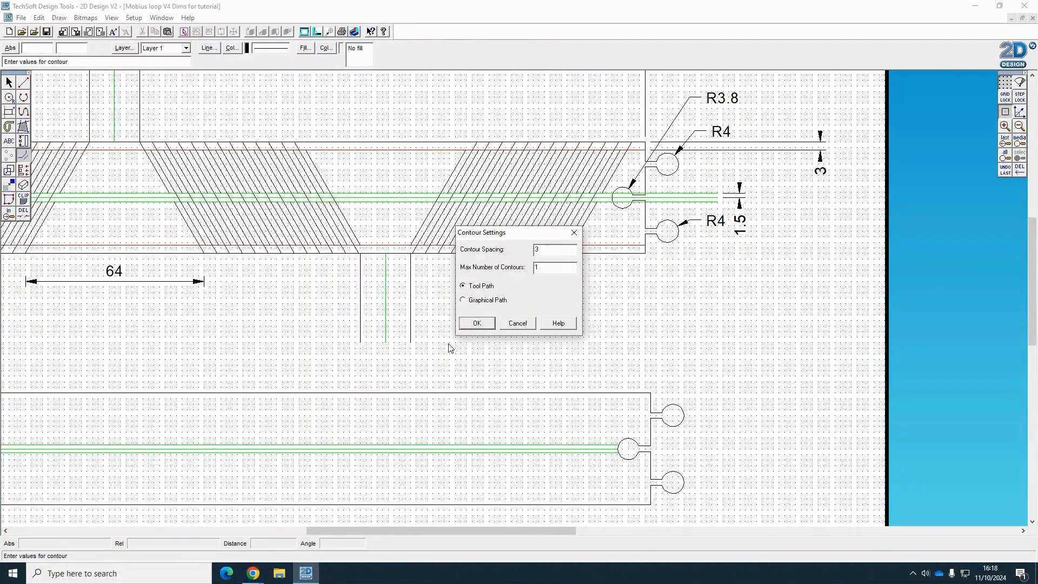
pyautogui.click(476, 323)
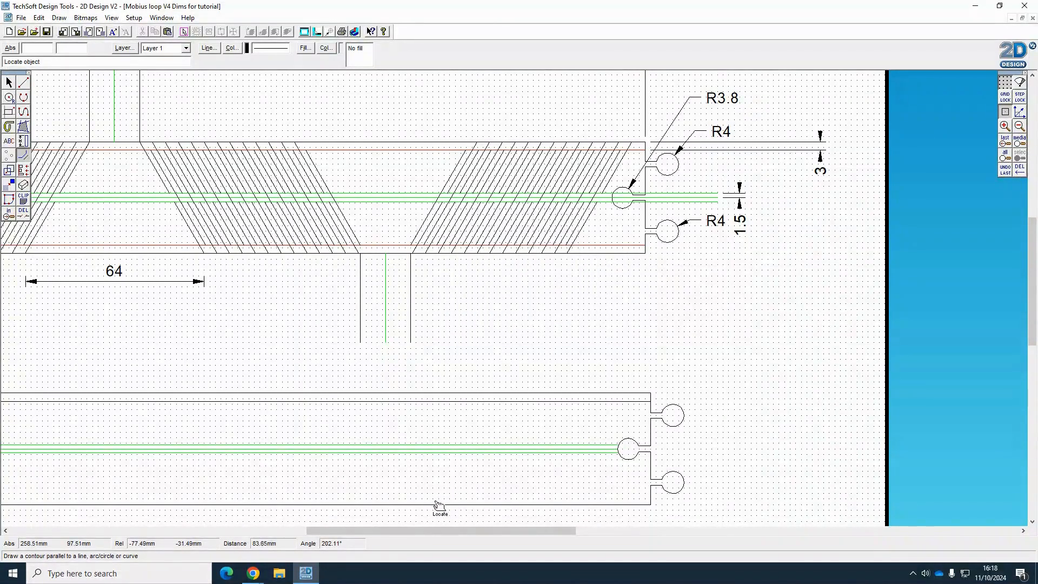
pyautogui.click(439, 505)
# - Change the line colour of both contour lines 3 mm inside the new strip's long edges to red
pyautogui.click(9, 82)
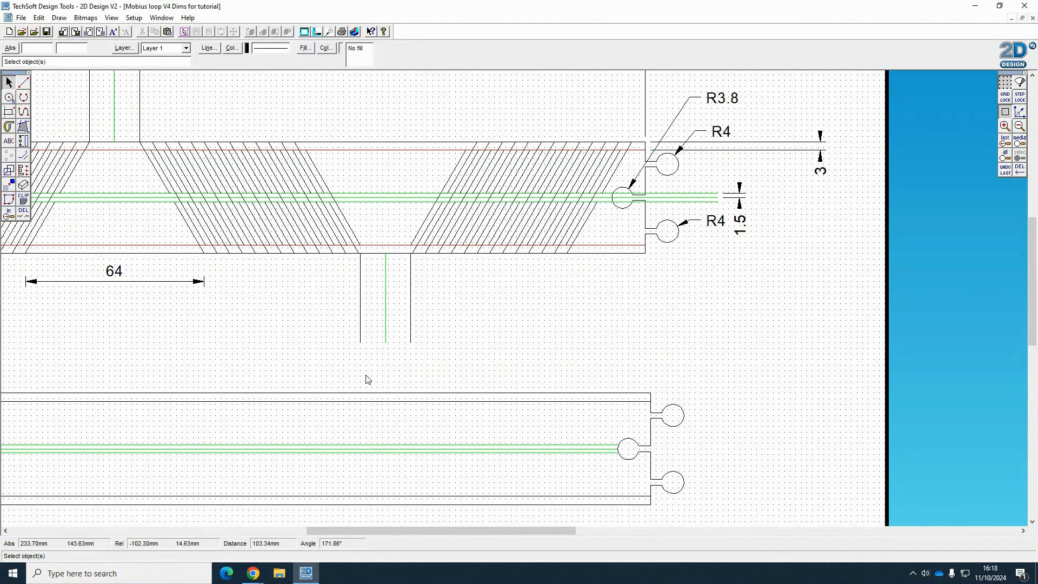
pyautogui.click(356, 402)
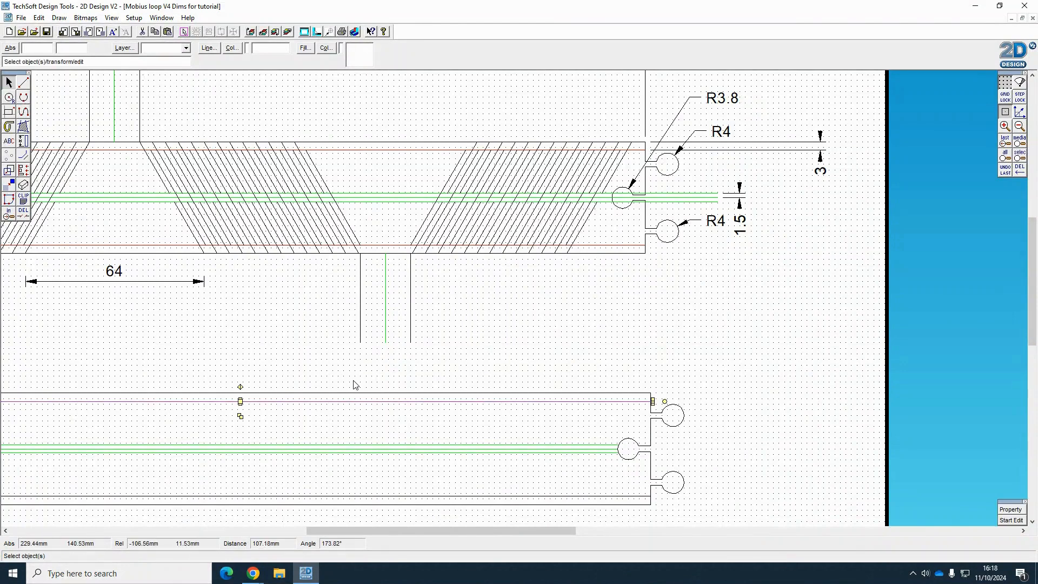
pyautogui.keyDown('shift'); pyautogui.click(376, 497); pyautogui.keyUp('shift')
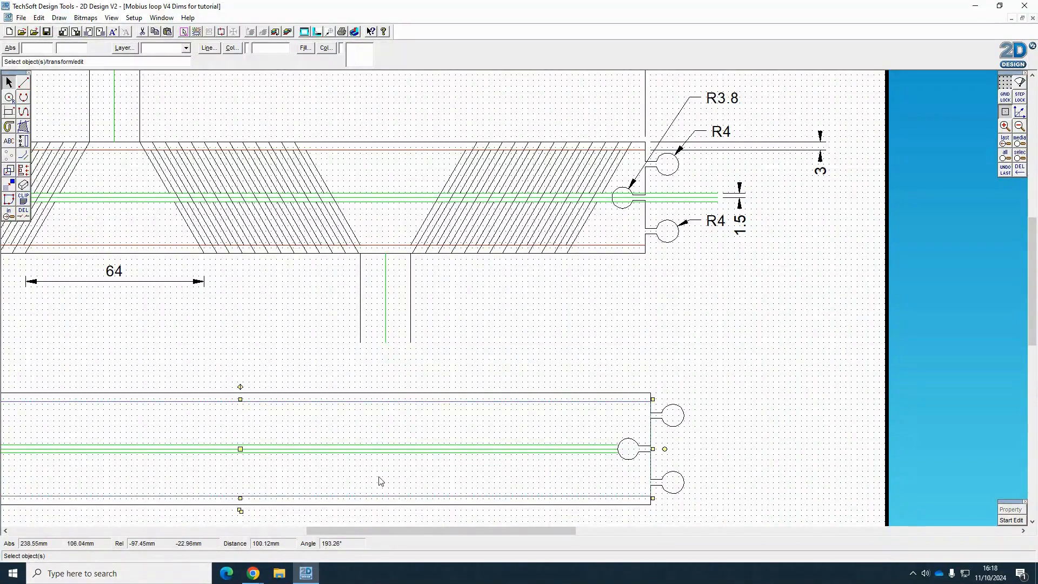
pyautogui.click(233, 49)
pyautogui.click(470, 238)
pyautogui.click(479, 359)
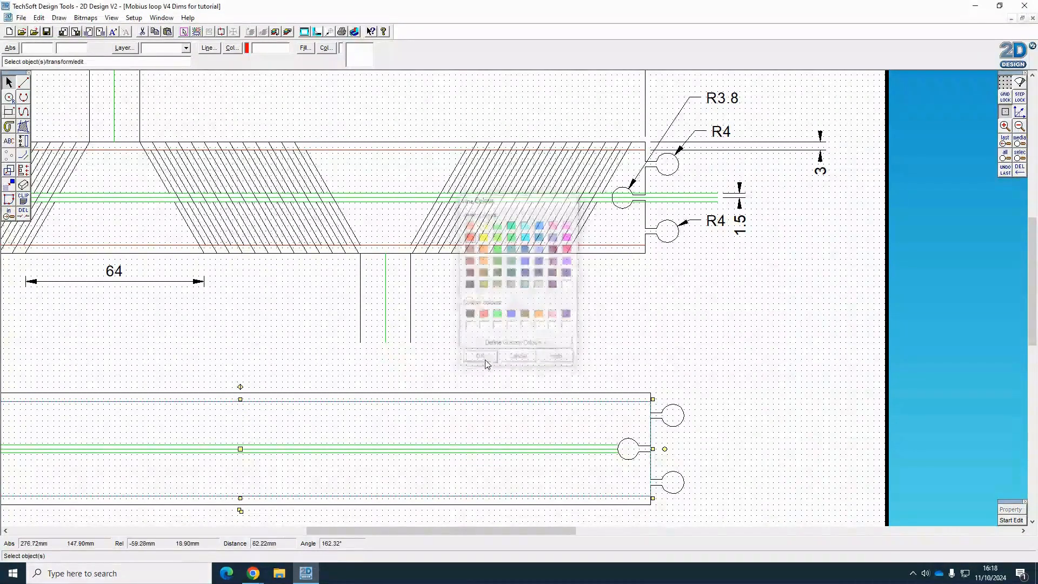
# - Draw a single contour line 14 mm inside the new strip's left end, rising from its lower edge
pyautogui.moveTo(399, 530); pyautogui.dragTo(320, 529)
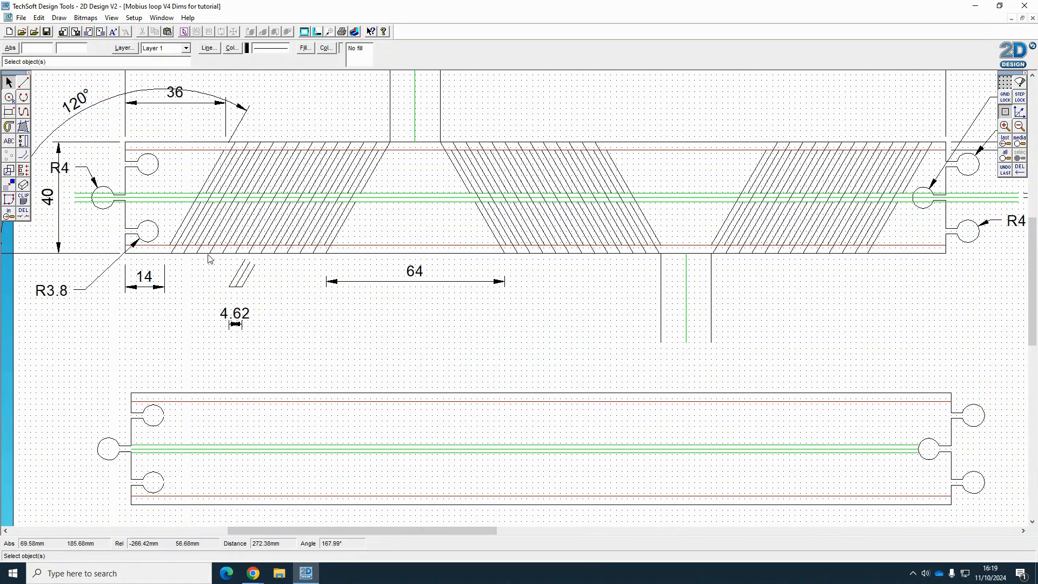
pyautogui.click(174, 240)
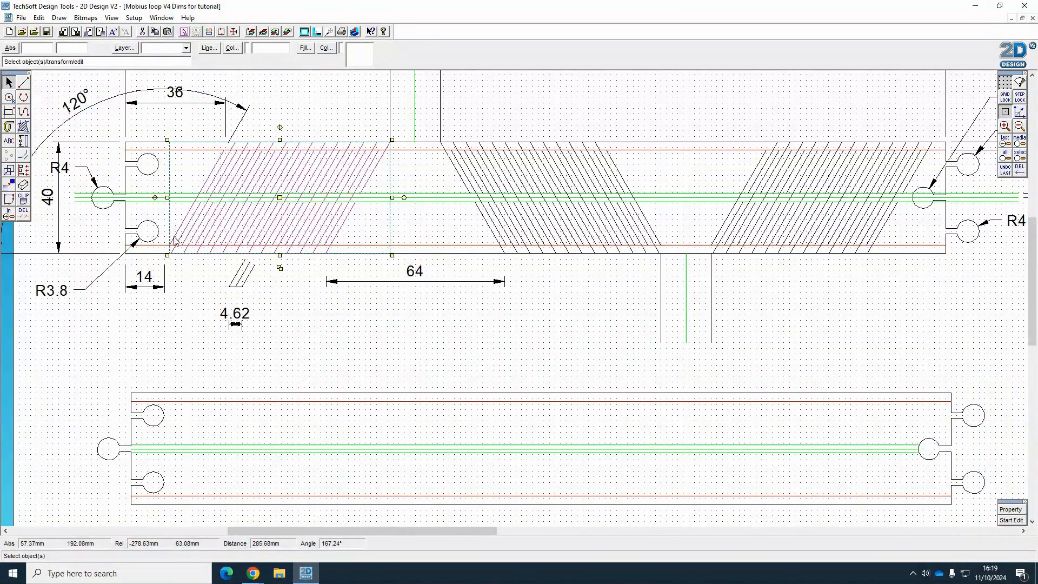
pyautogui.click(179, 323)
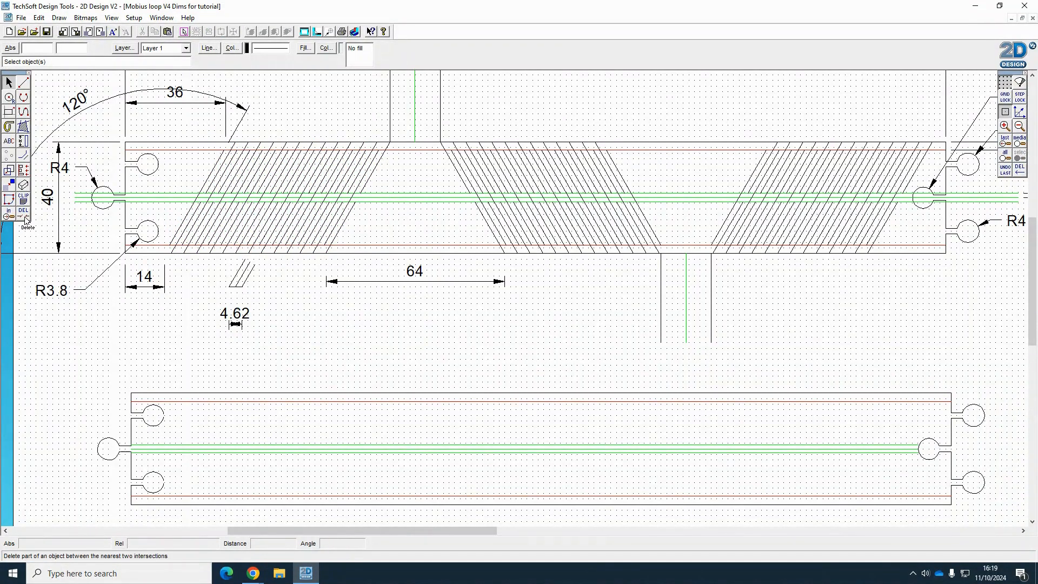
pyautogui.click(24, 156)
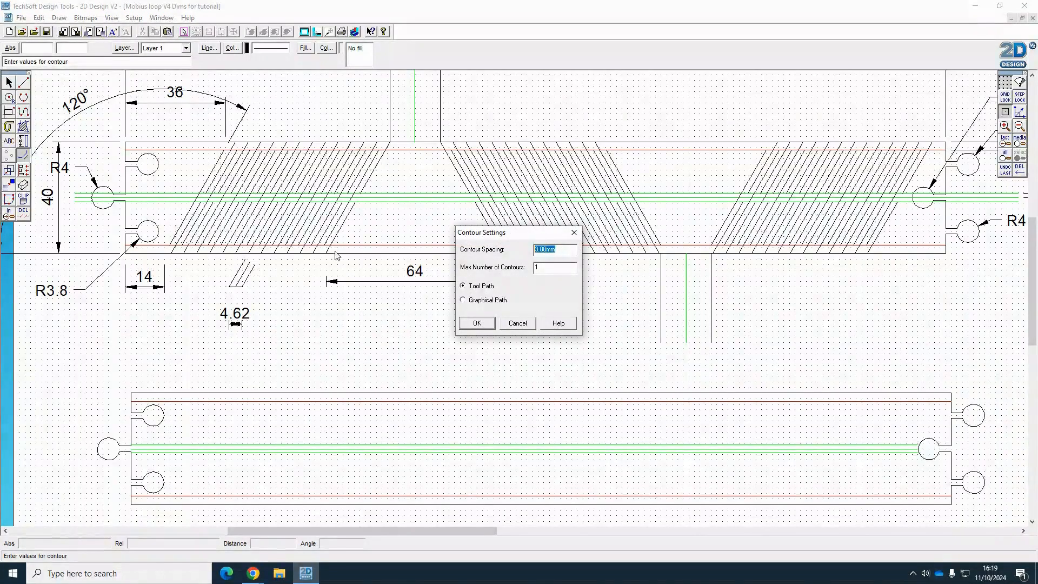
pyautogui.write('14')
pyautogui.click(477, 323)
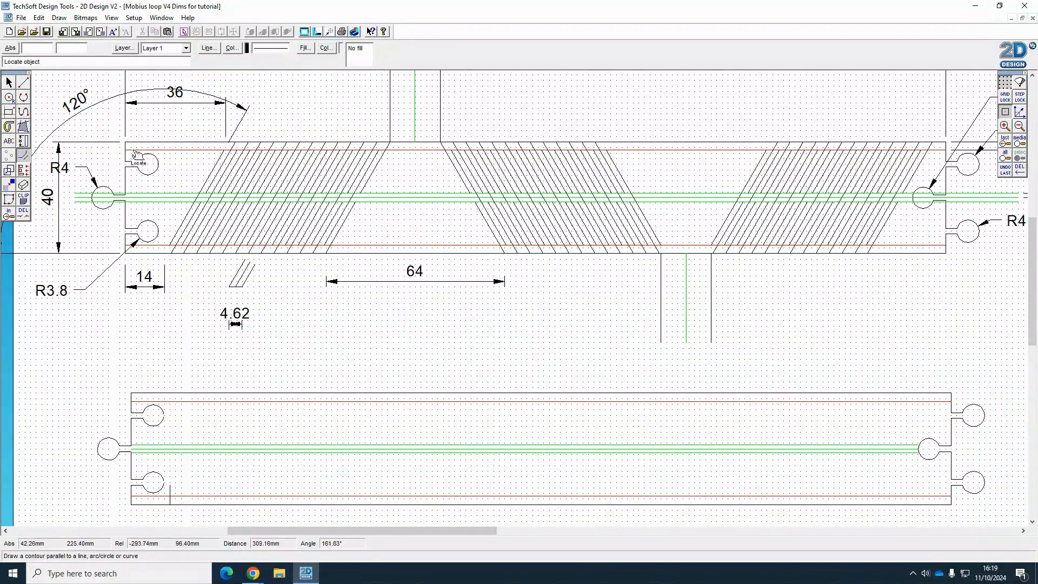
# - Set the radial lock step angle to 60° and draw a 60° line from the 14 mm contour's foot to above the strip's upper edge
pyautogui.moveTo(316, 530); pyautogui.dragTo(297, 538)
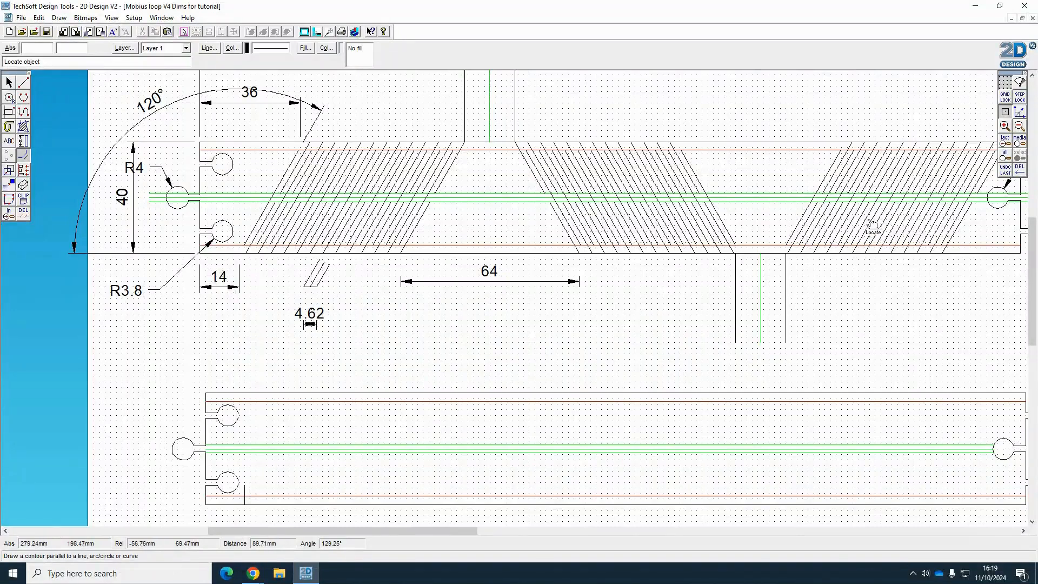
pyautogui.rightClick(1021, 115)
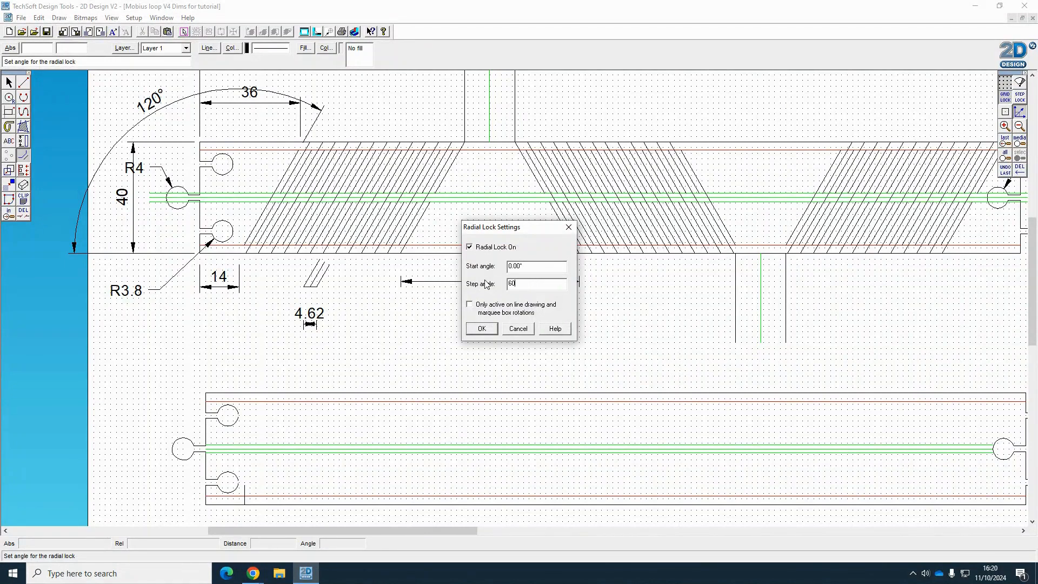
pyautogui.click(482, 329)
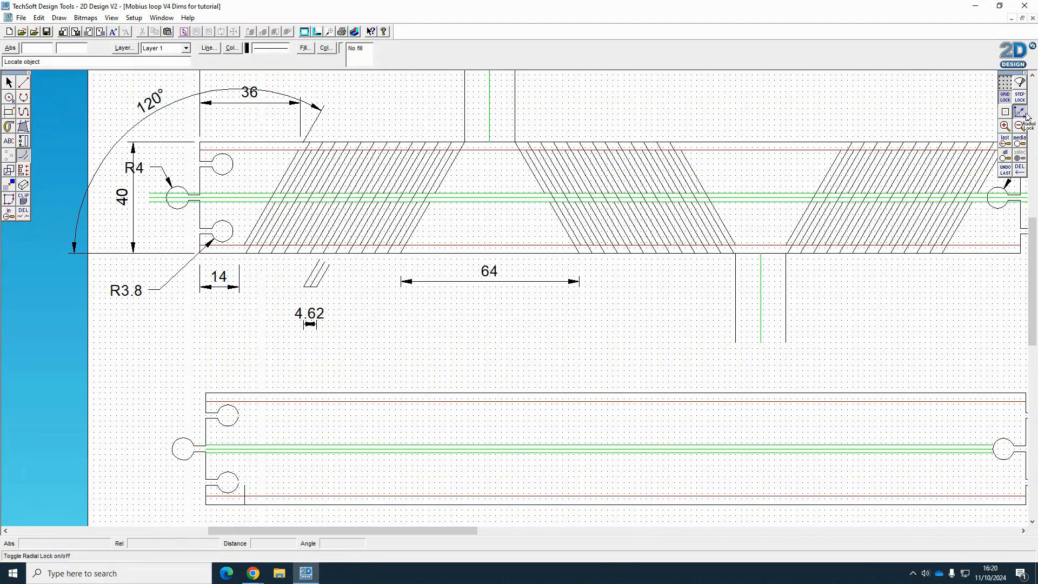
pyautogui.click(23, 85)
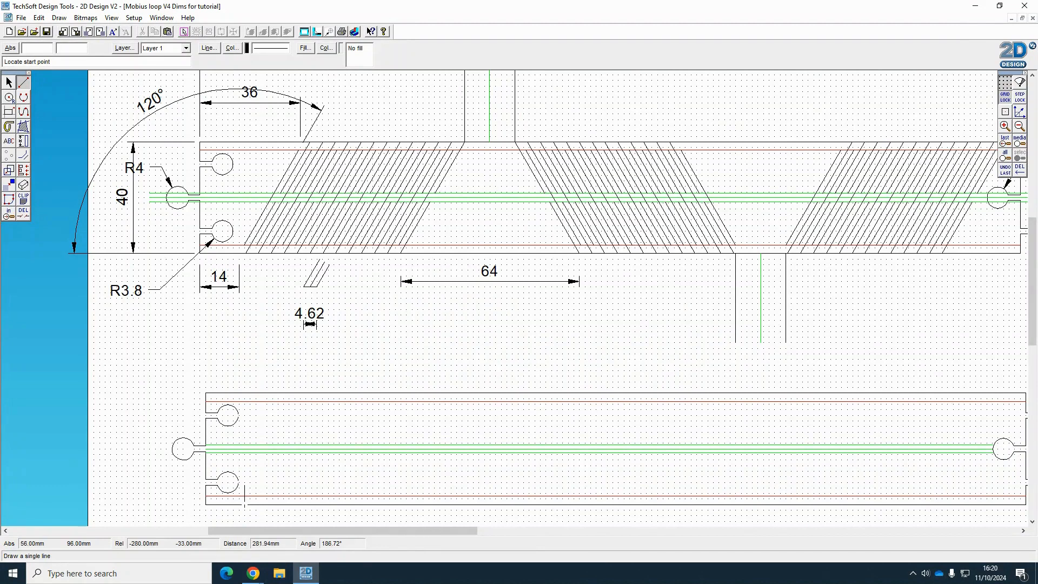
pyautogui.click(245, 502)
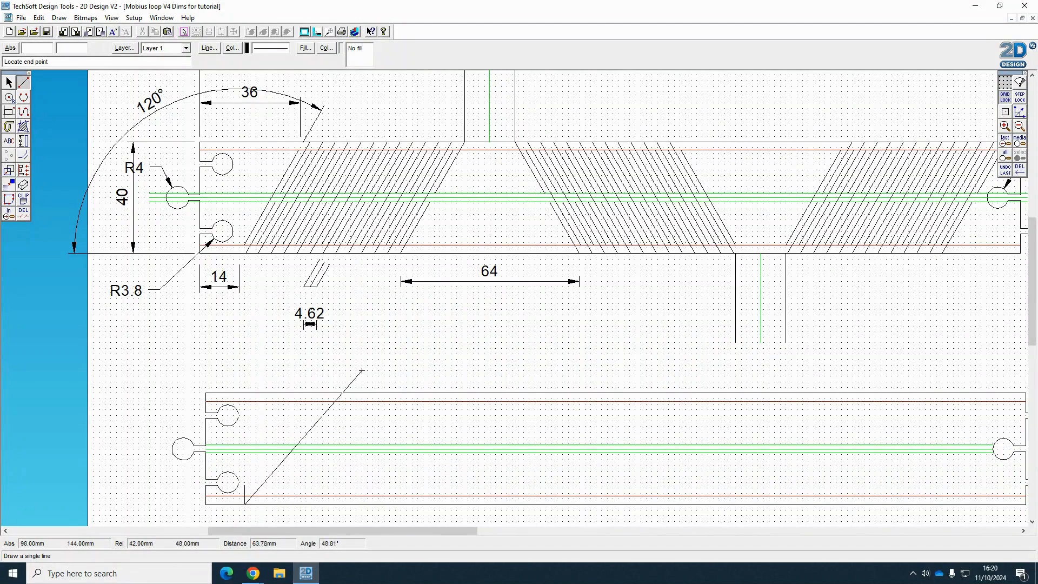
pyautogui.click(1020, 112)
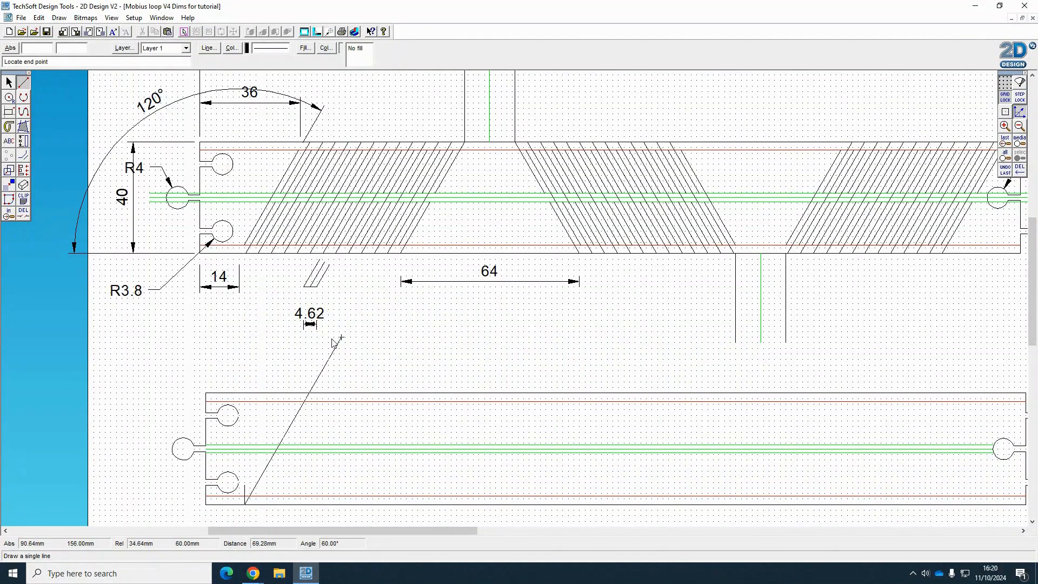
pyautogui.click(330, 356)
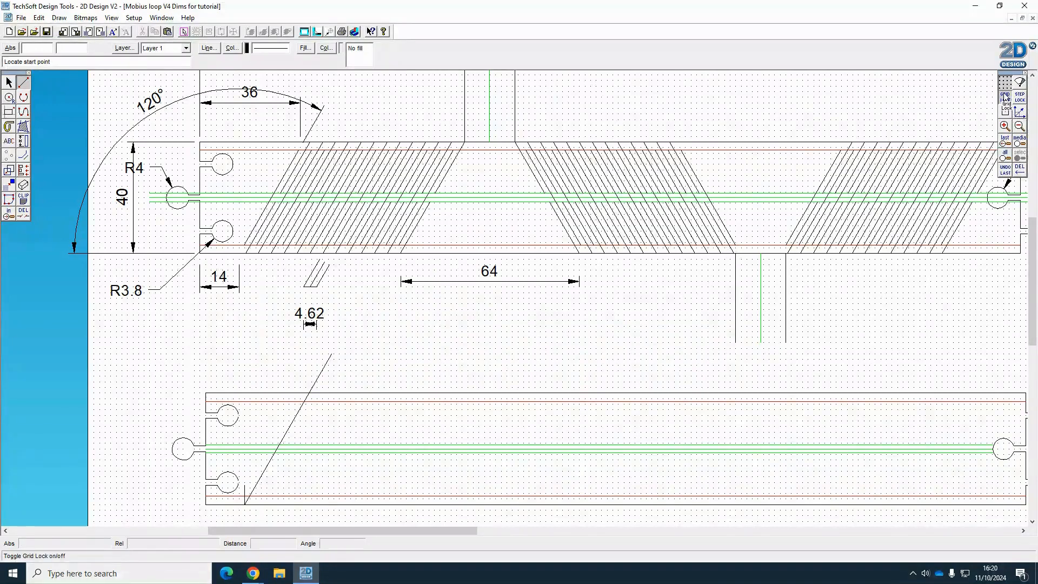
# - Draw a single contour line at 2 mm spacing on the right side of the slanted line
pyautogui.click(22, 217)
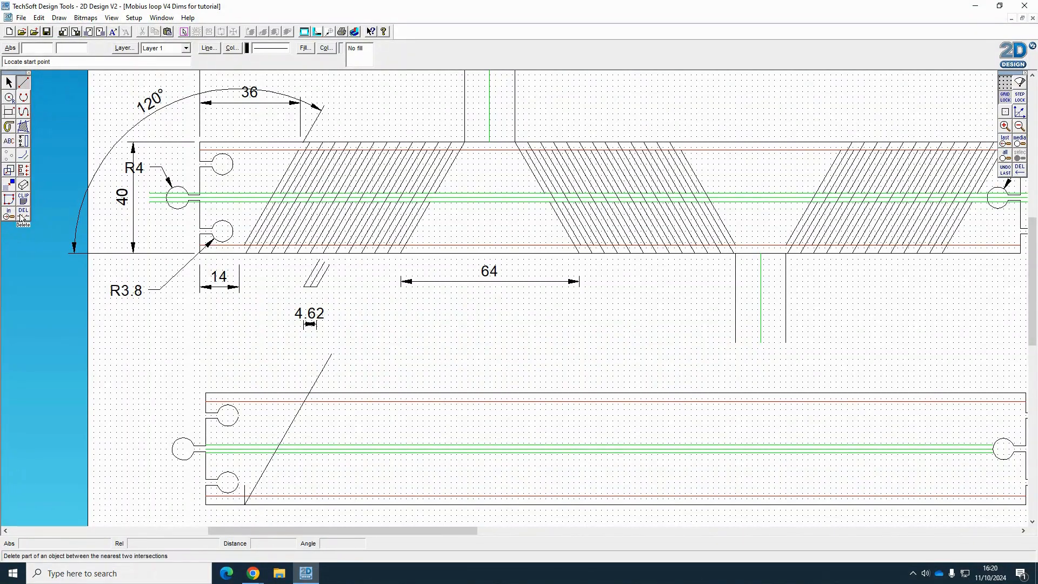
pyautogui.click(25, 158)
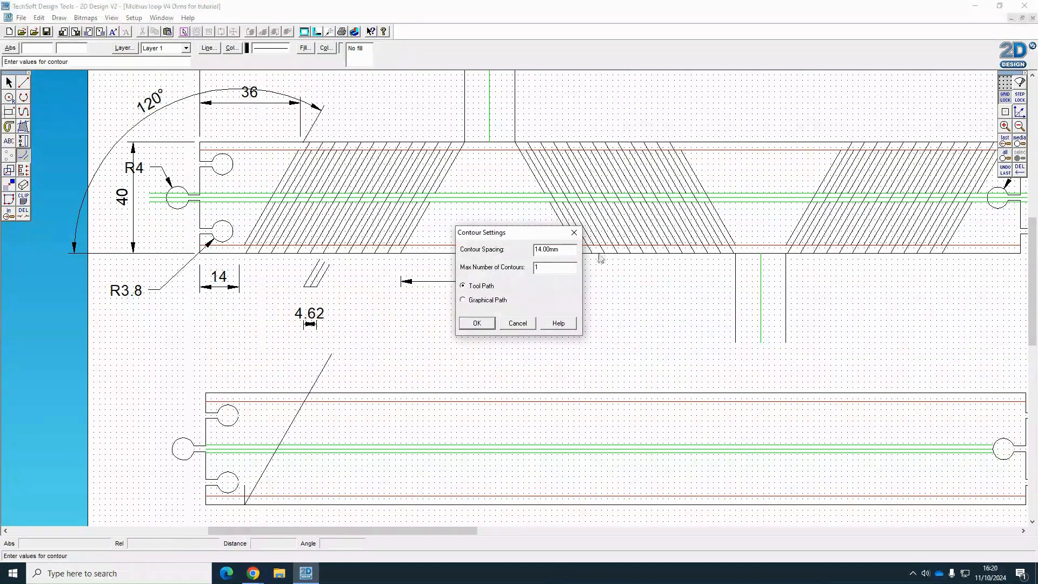
pyautogui.doubleClick(564, 251)
pyautogui.write('2')
pyautogui.click(477, 323)
pyautogui.click(330, 377)
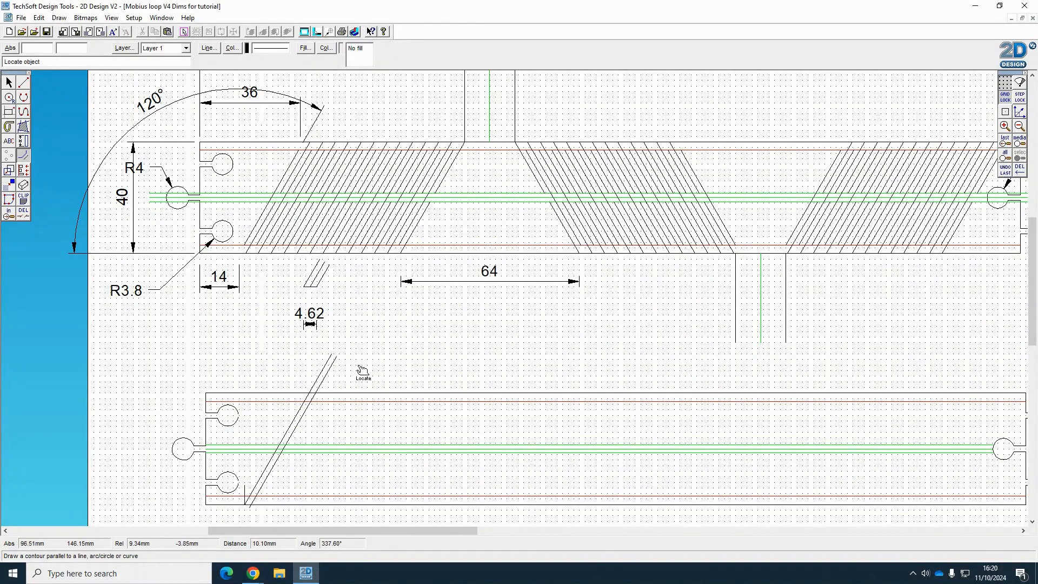
# - Trim the first slanted line to the two red guide lines, and the second at the upper black edge and around the green centrelines
pyautogui.click(22, 215)
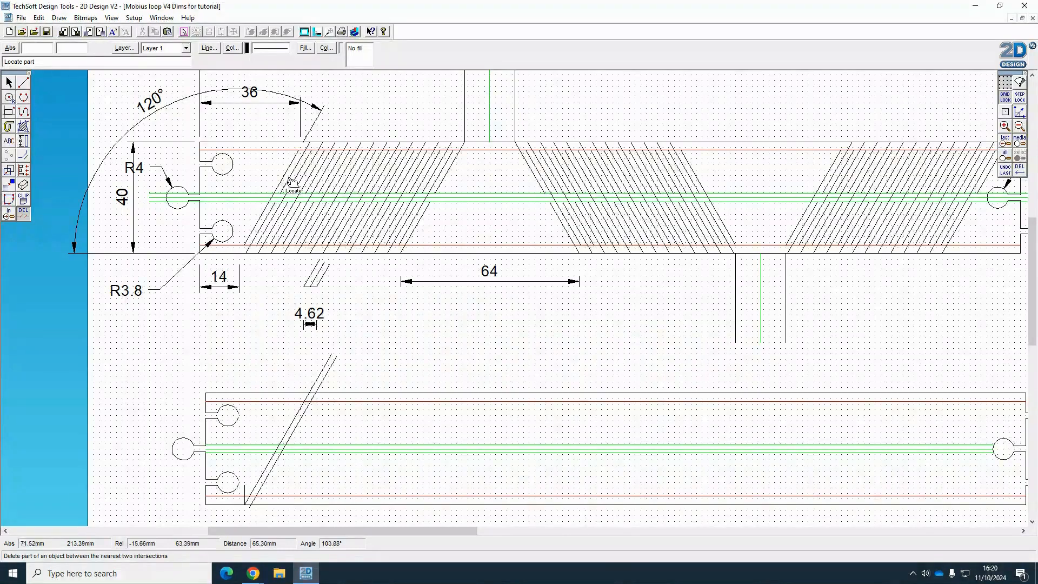
pyautogui.click(318, 379)
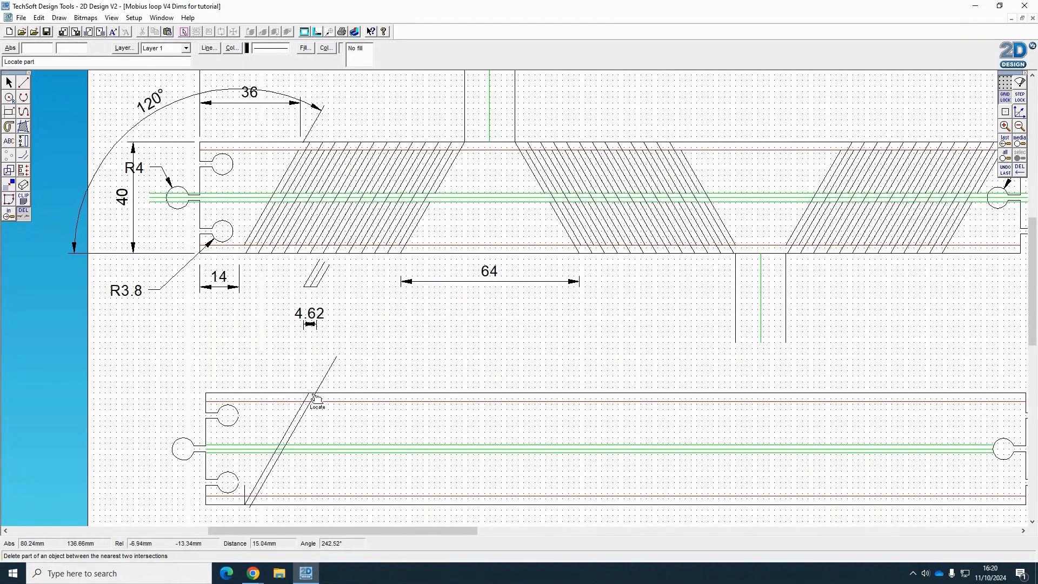
pyautogui.click(247, 501)
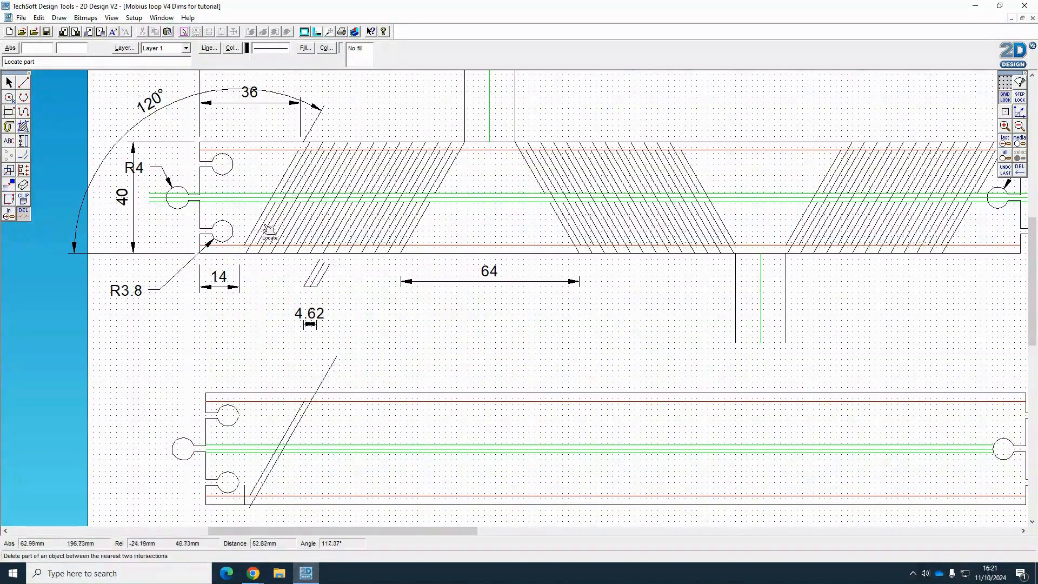
pyautogui.click(330, 371)
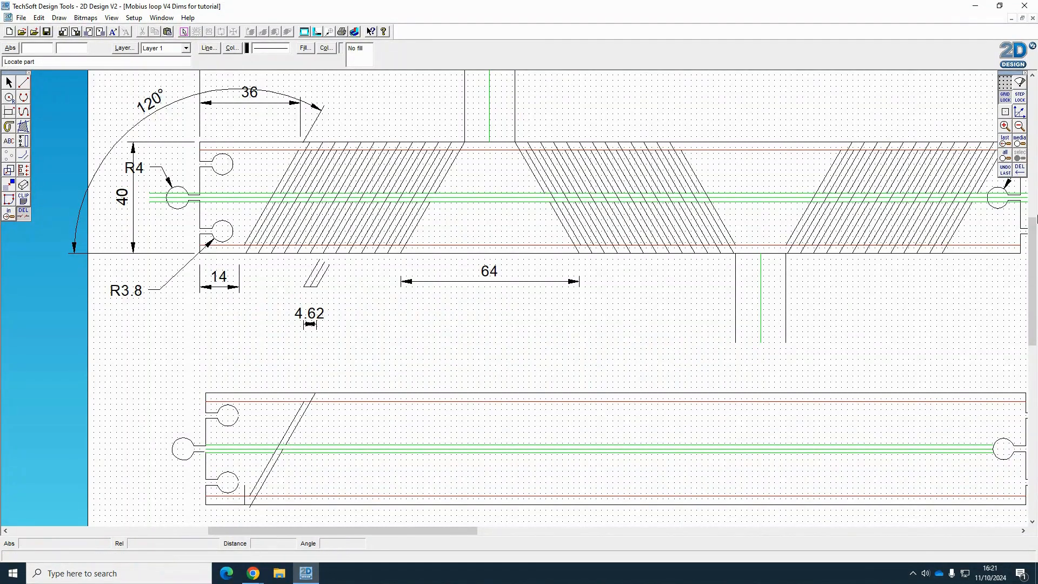
# - Undo the last trim and remove the second slanted line's remaining section between the outer green centrelines
pyautogui.click(1005, 170)
pyautogui.click(1005, 126)
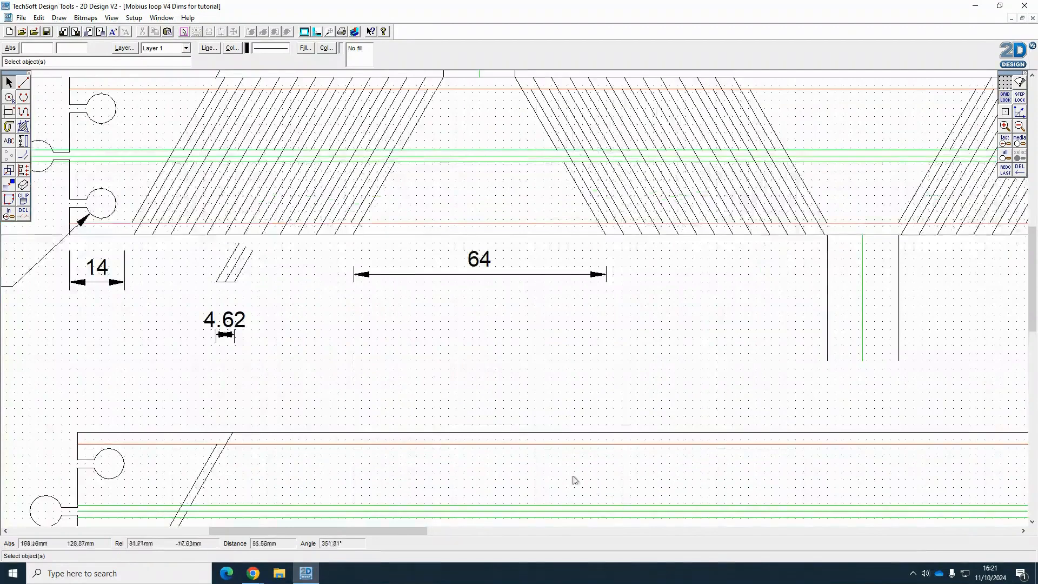
pyautogui.scroll(-3, 493, 464)
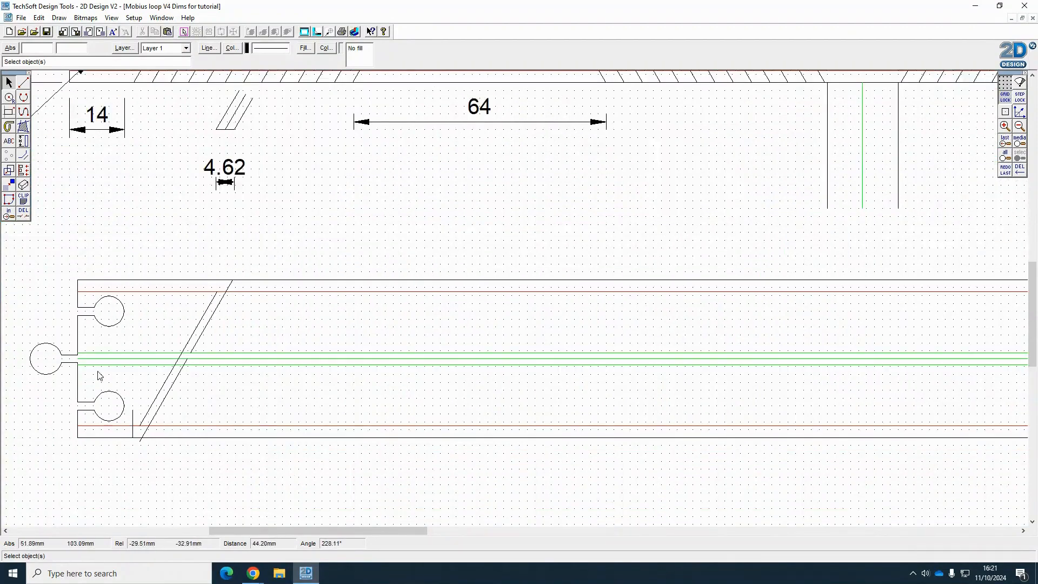
pyautogui.click(23, 213)
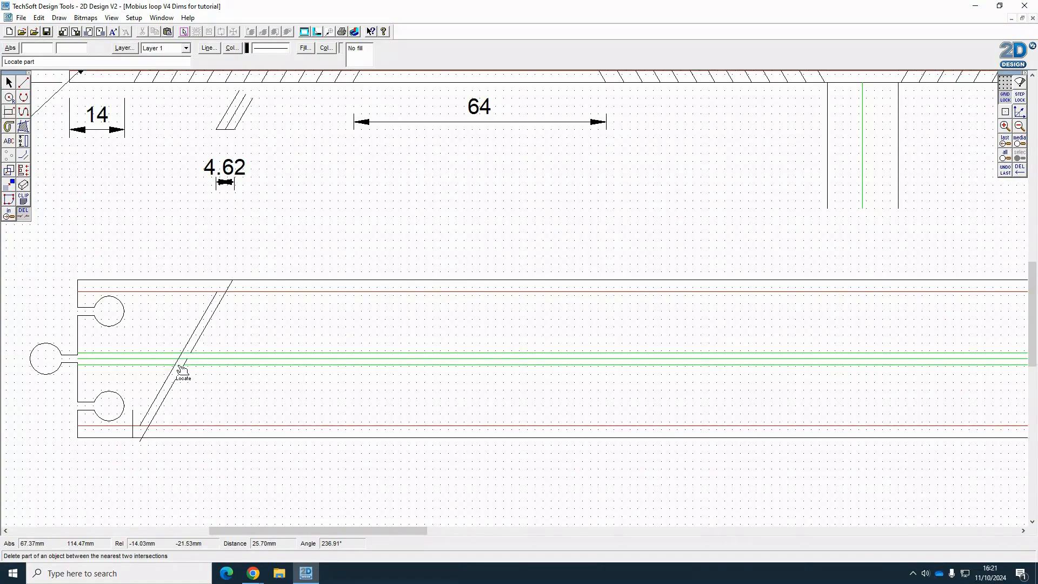
pyautogui.click(1005, 171)
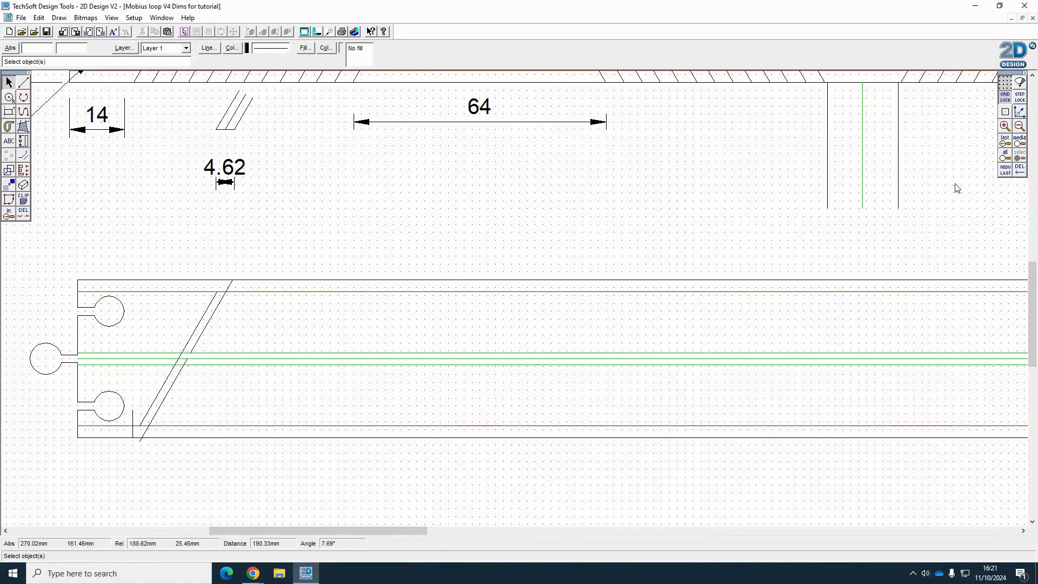
pyautogui.click(24, 213)
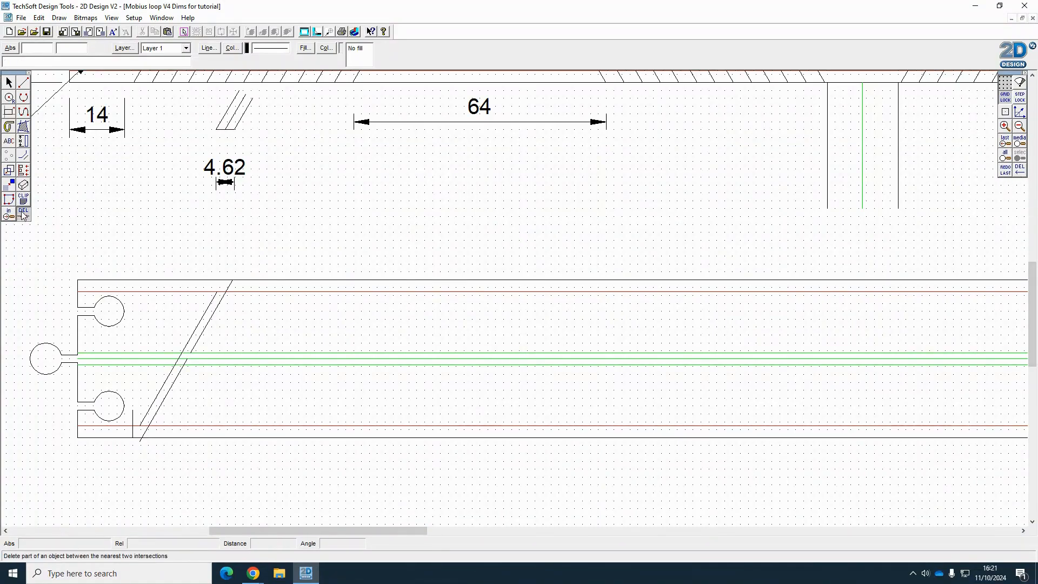
pyautogui.click(186, 366)
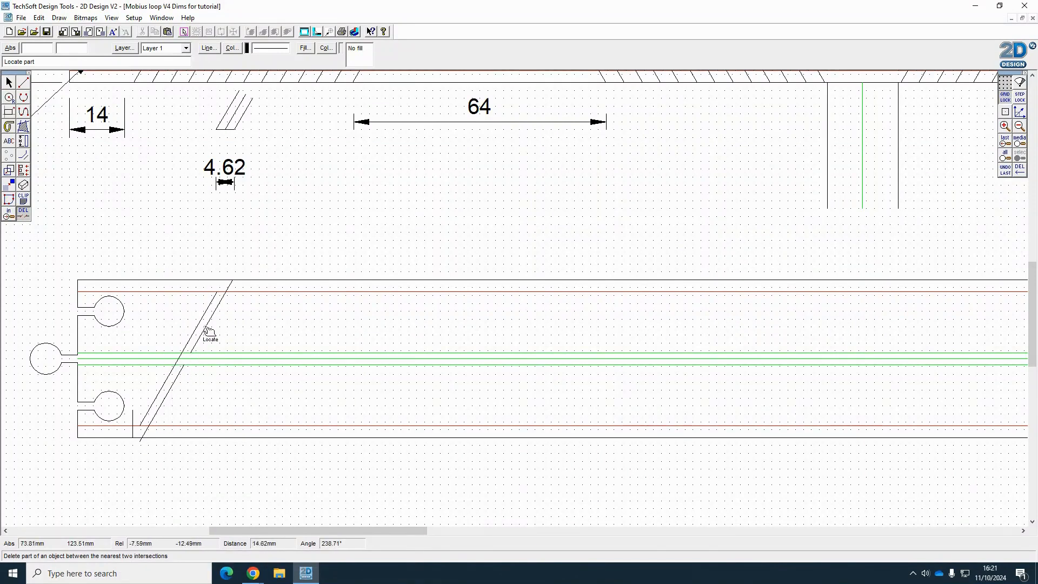
# - Delete the short vertical 14 mm contour line and trim the second slanted line's overhang below the strip's lower edge
pyautogui.click(9, 82)
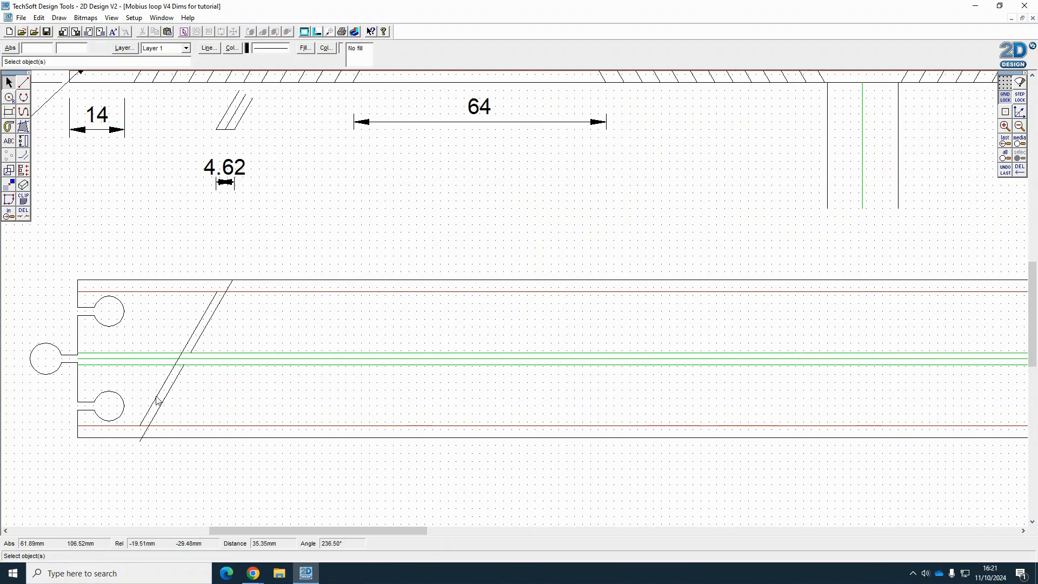
pyautogui.click(23, 214)
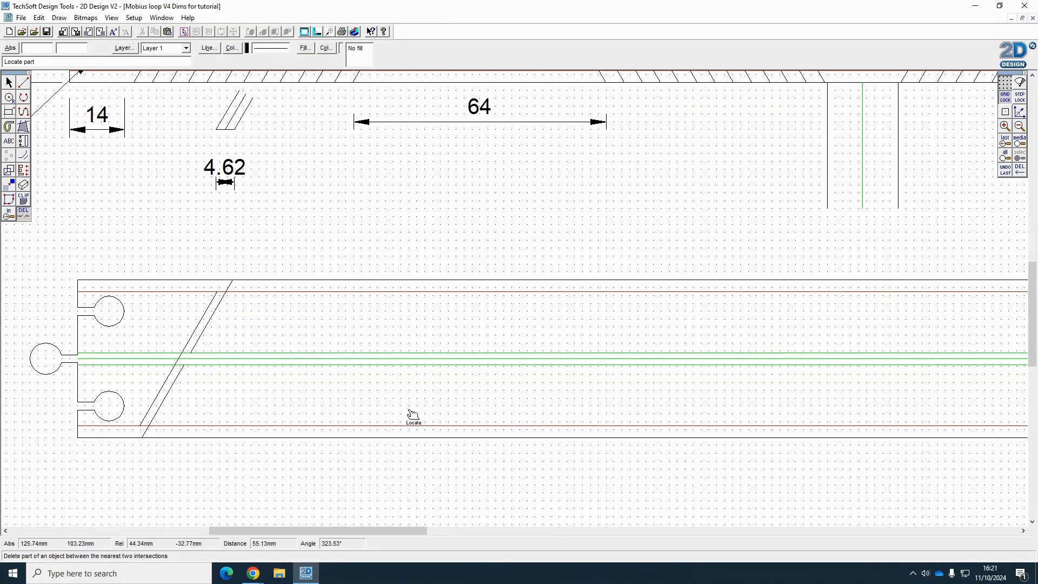
# - Draw a horizontal helper line about 52 mm long just above the strip's upper edge, near the slanted lines
pyautogui.scroll(5, 410, 418)
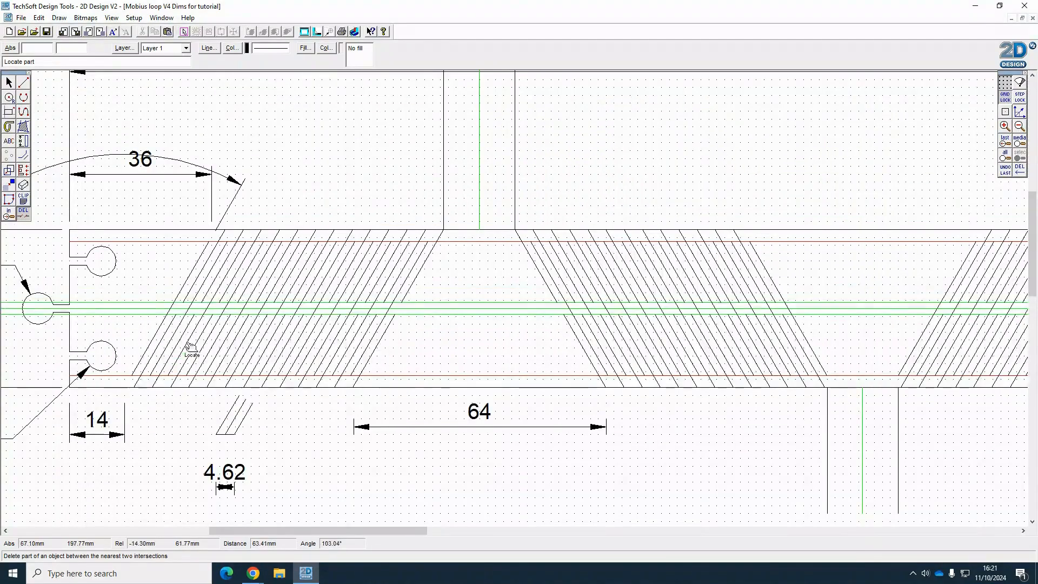
pyautogui.scroll(-3, 436, 346)
pyautogui.scroll(-3, 420, 350)
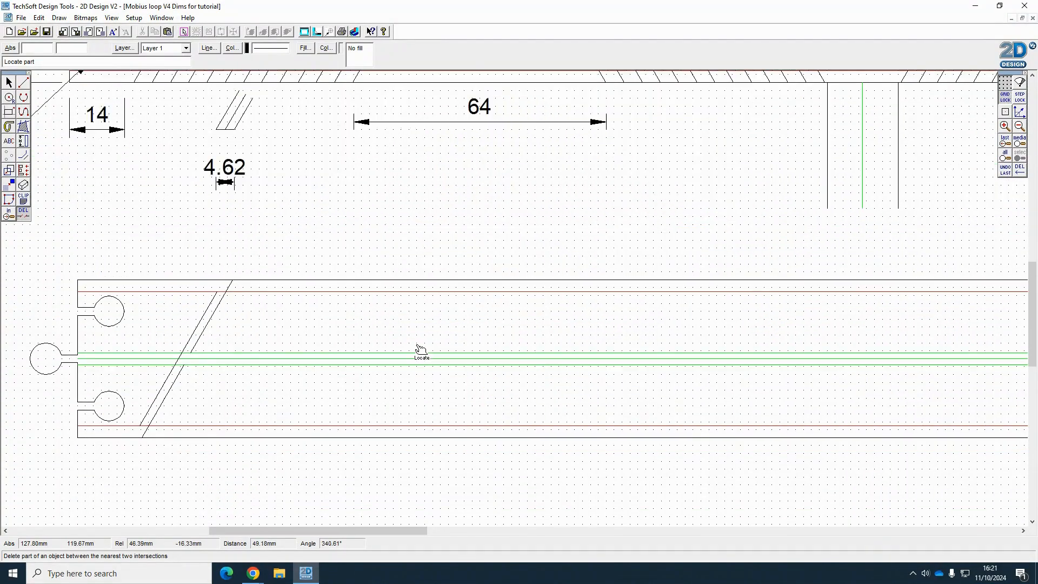
pyautogui.scroll(3, 420, 351)
pyautogui.scroll(-3, 420, 352)
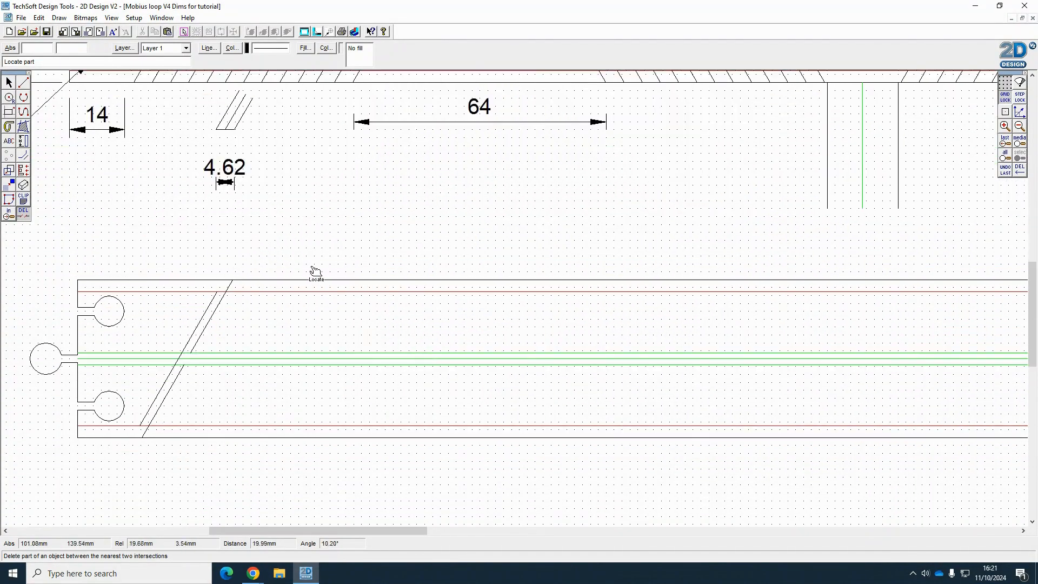
pyautogui.click(24, 84)
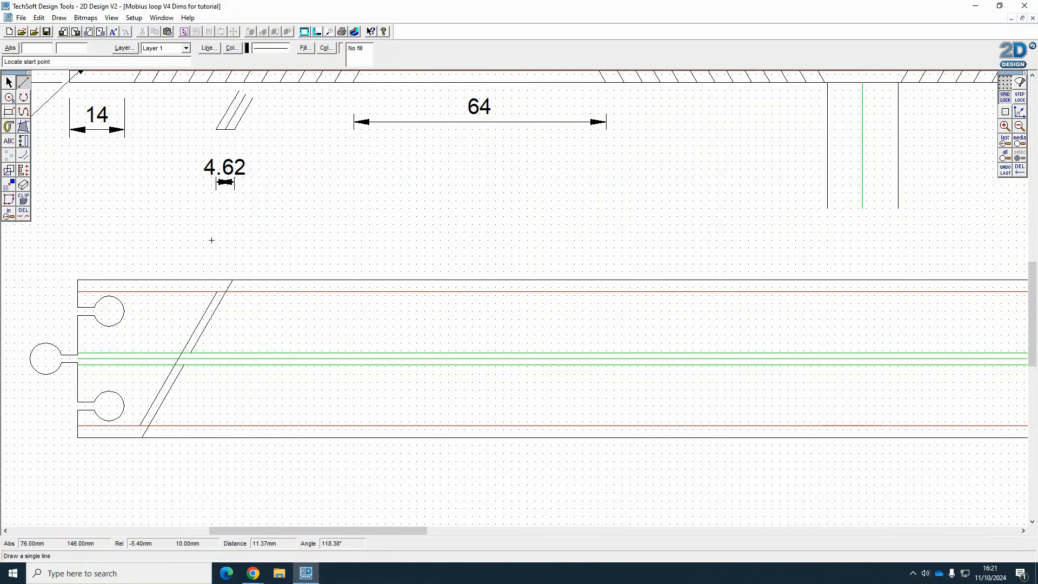
pyautogui.click(203, 240)
pyautogui.click(409, 241)
# - Set the length of the horizontal helper line to 4.62 mm
pyautogui.click(9, 82)
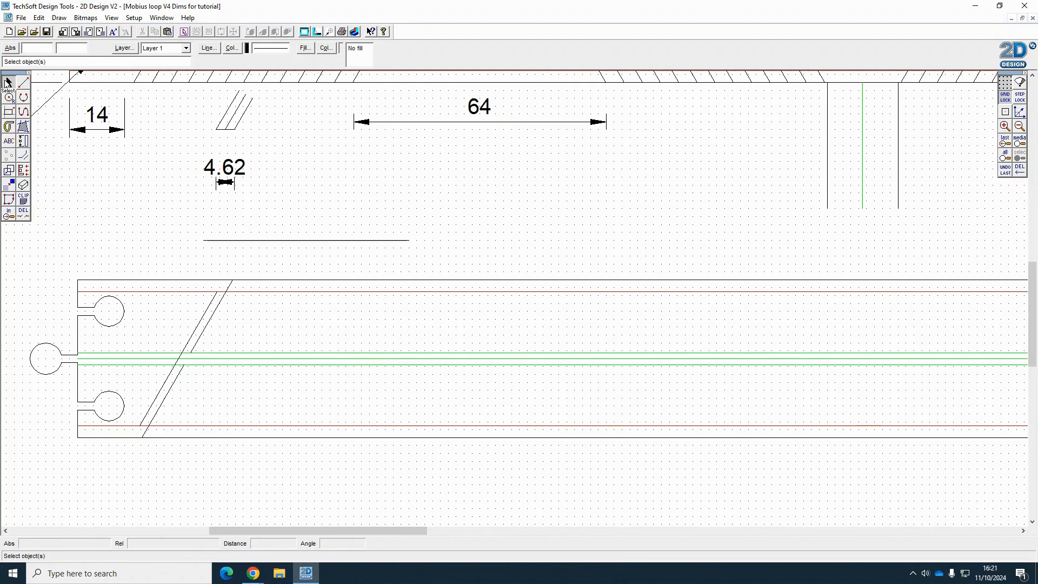
pyautogui.click(296, 241)
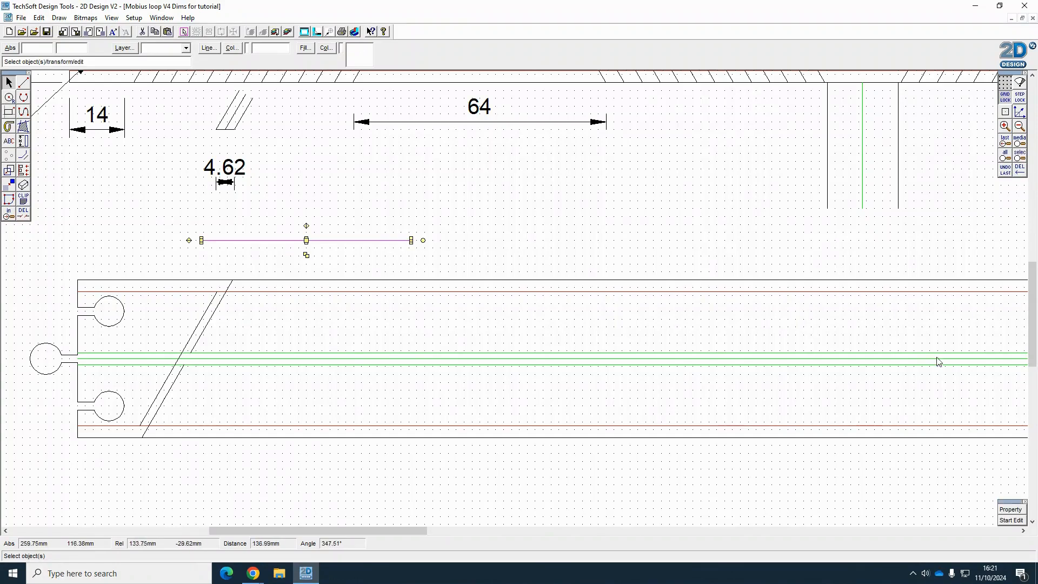
pyautogui.click(1011, 510)
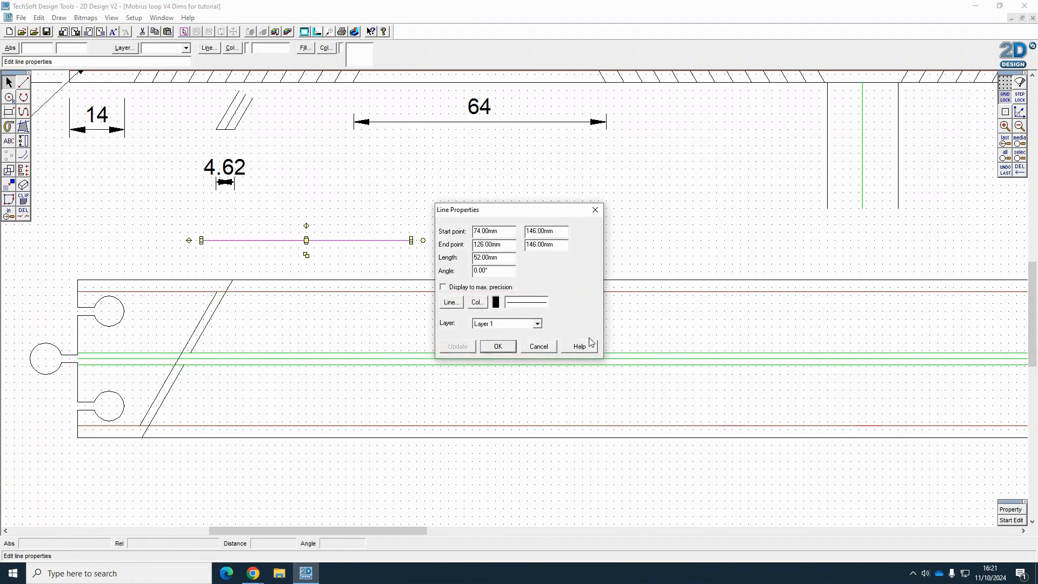
pyautogui.moveTo(506, 261); pyautogui.dragTo(305, 257)
pyautogui.write('4.62')
pyautogui.click(458, 346)
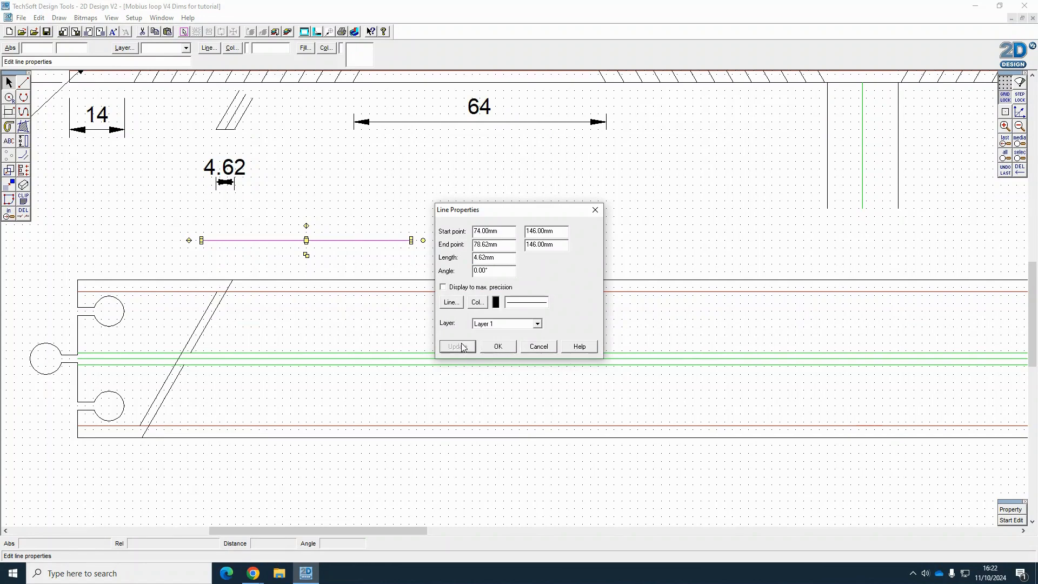
pyautogui.click(498, 347)
pyautogui.click(254, 259)
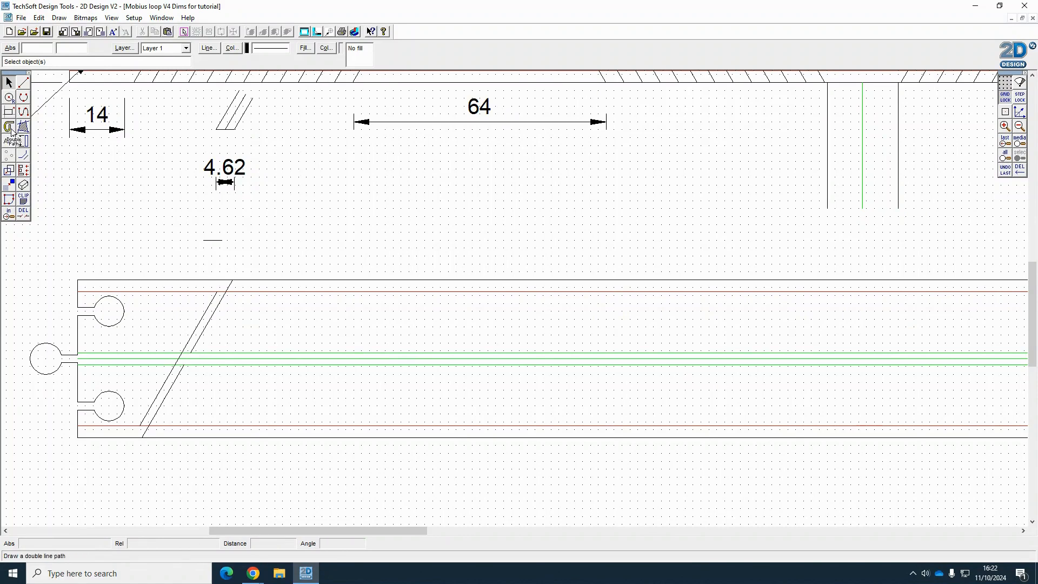
# - Copy the first slanted line and both halves of the second with 12 repeats, spaced by the 4.62 mm line's endpoints
pyautogui.click(198, 322)
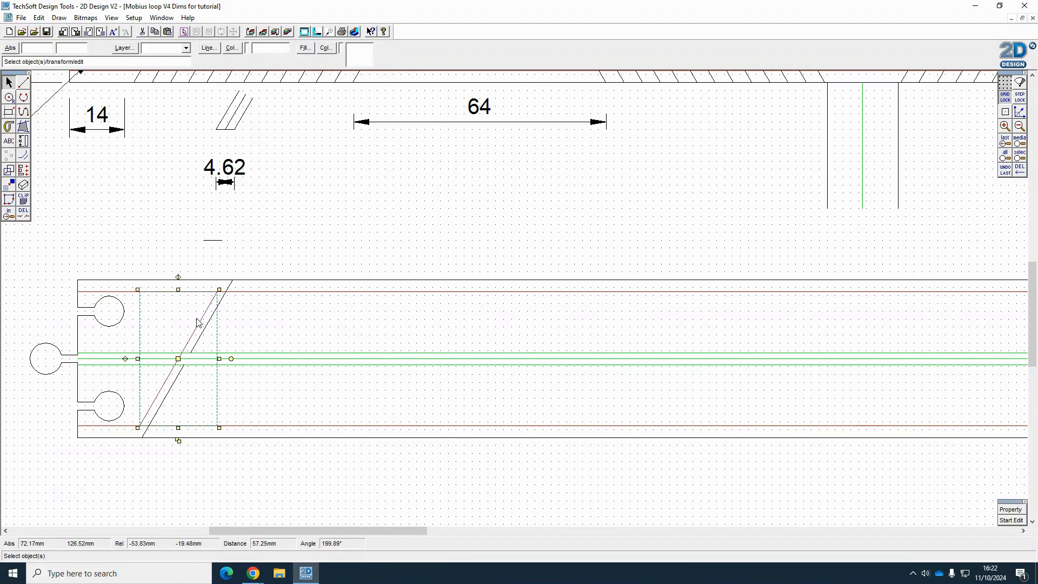
pyautogui.keyDown('shift'); pyautogui.click(220, 307); pyautogui.keyUp('shift')
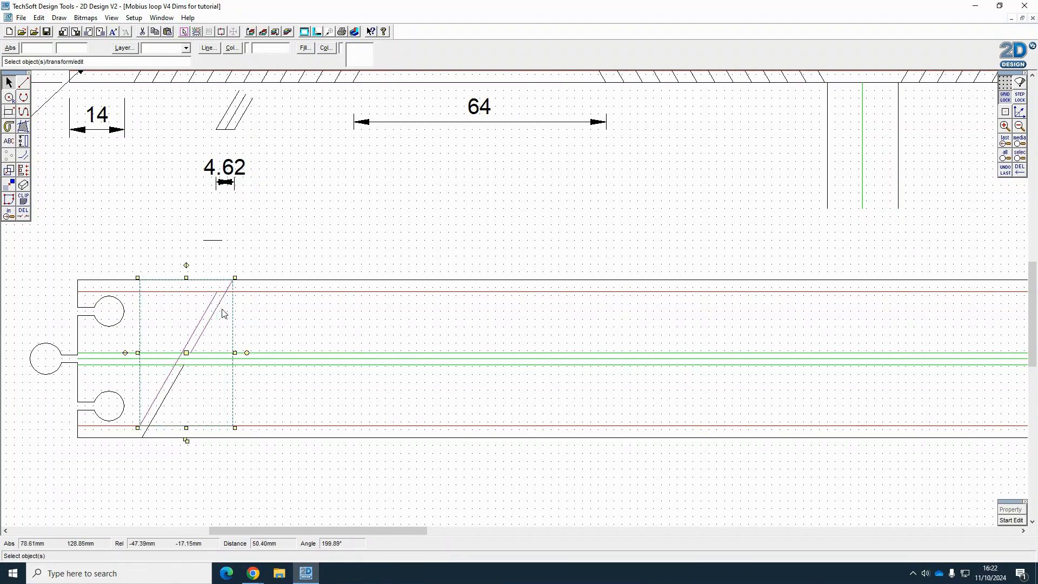
pyautogui.keyDown('shift'); pyautogui.click(169, 392); pyautogui.keyUp('shift')
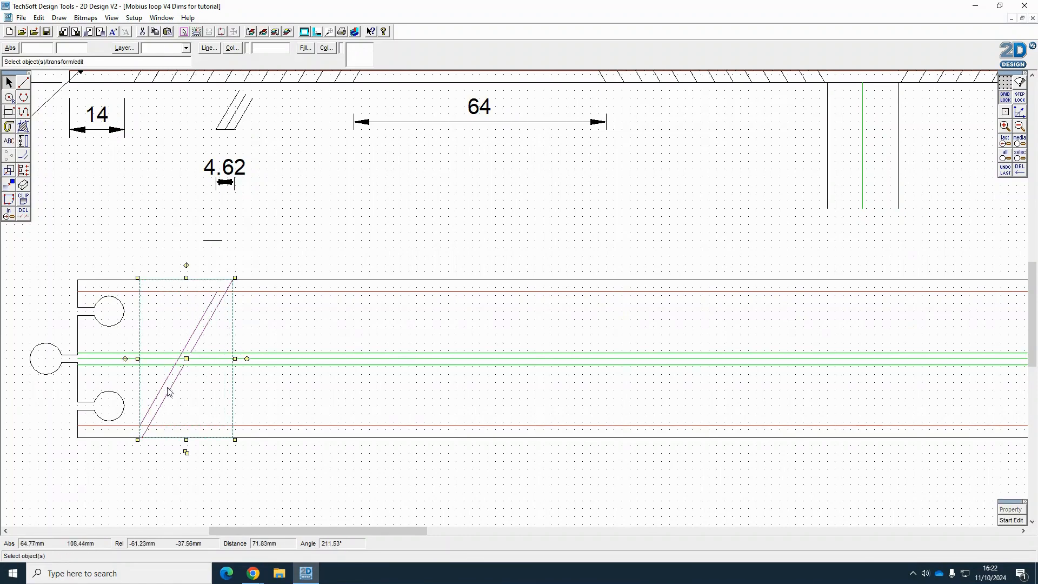
pyautogui.click(8, 173)
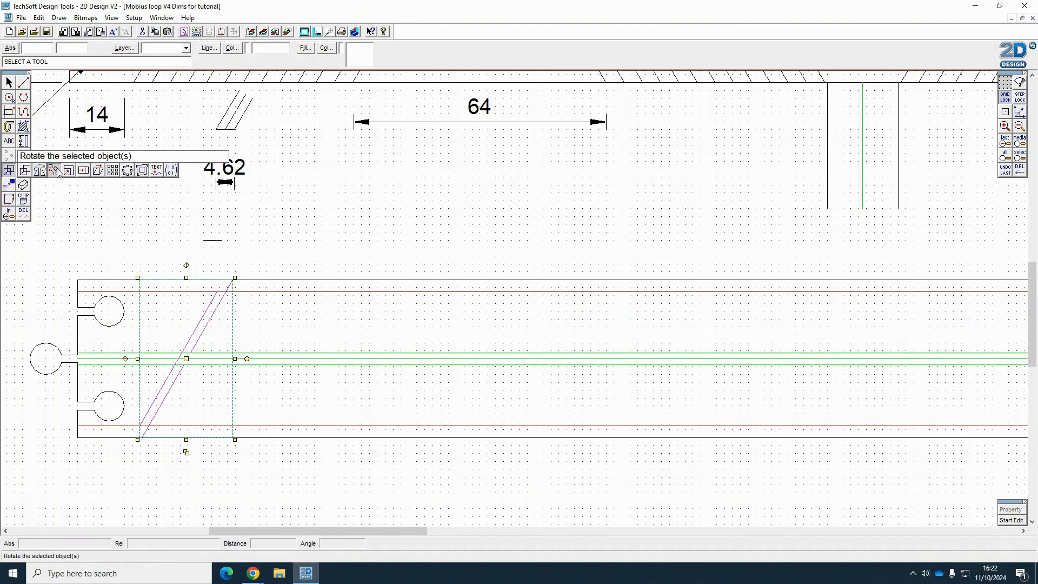
pyautogui.click(25, 171)
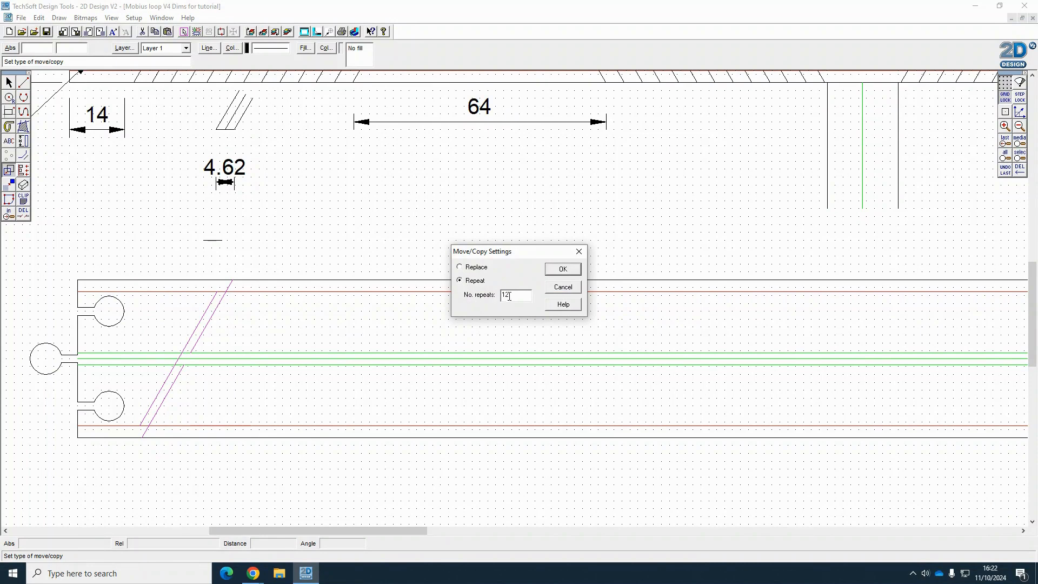
pyautogui.click(552, 270)
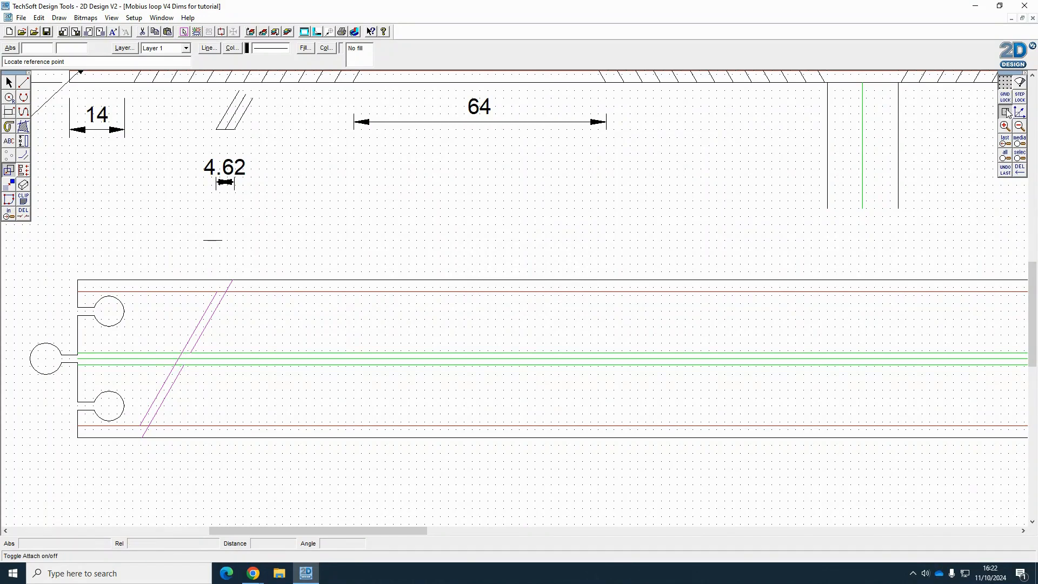
pyautogui.click(203, 240)
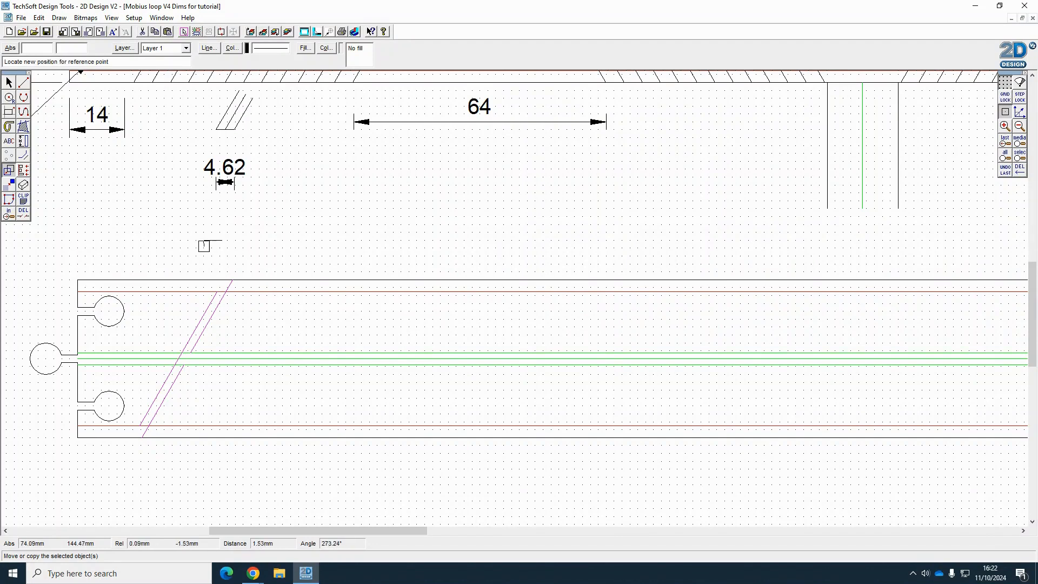
pyautogui.click(222, 240)
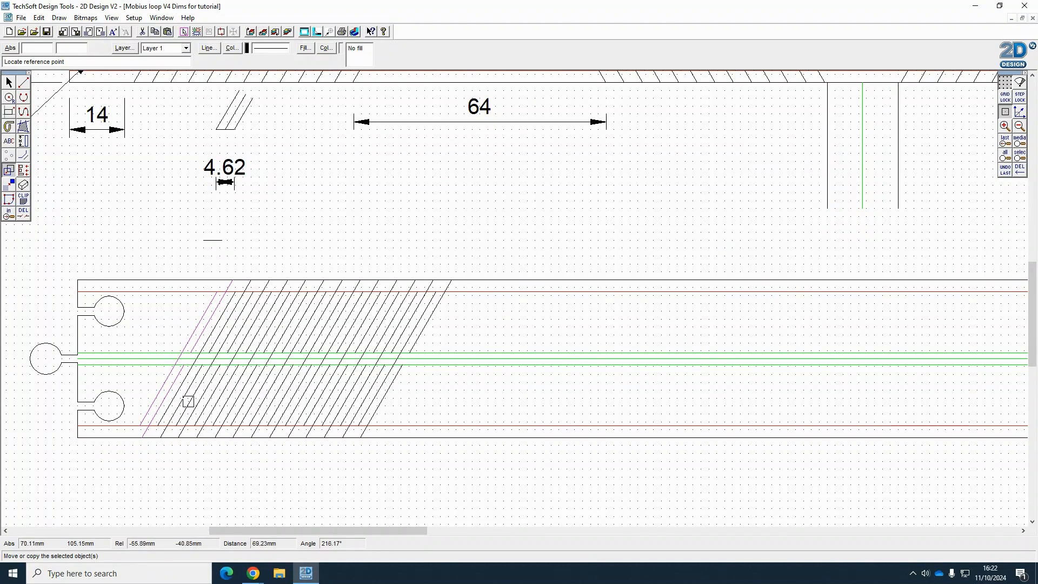
# - Select all the slanted hinge cut lines, including the first one, and group them
pyautogui.click(9, 82)
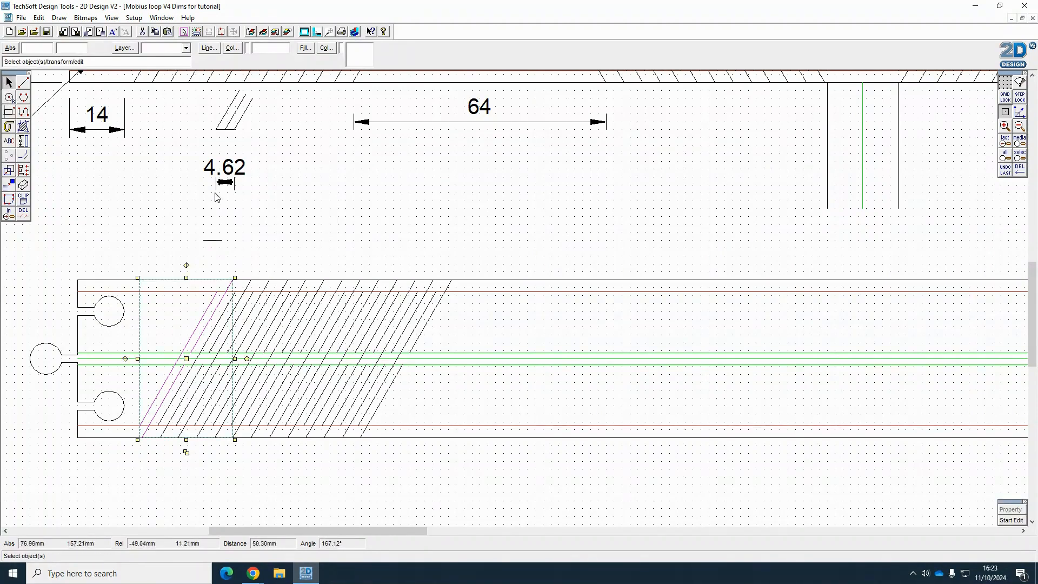
pyautogui.click(377, 232)
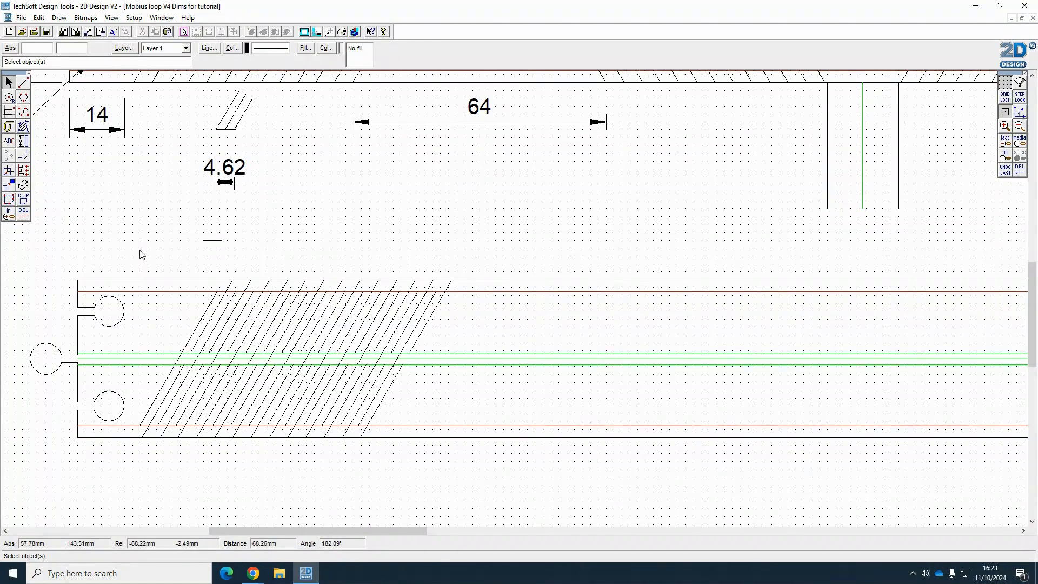
pyautogui.moveTo(140, 251)
pyautogui.mouseDown()
pyautogui.moveTo(256, 348)
pyautogui.moveTo(417, 456)
pyautogui.moveTo(485, 465)
pyautogui.mouseUp()
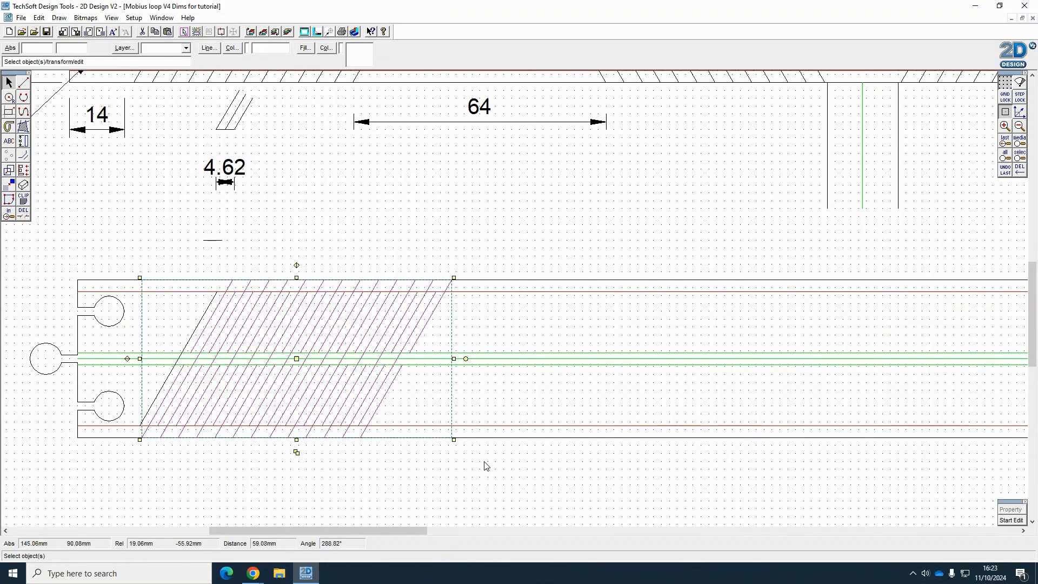
pyautogui.keyDown('shift'); pyautogui.click(188, 335); pyautogui.keyUp('shift')
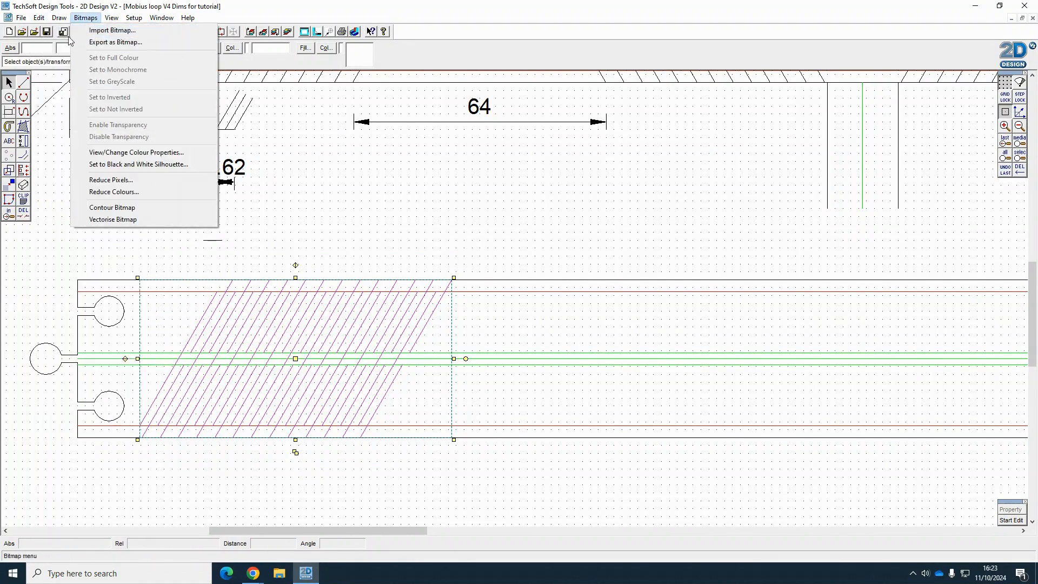
pyautogui.moveTo(40, 21)
pyautogui.click(54, 148)
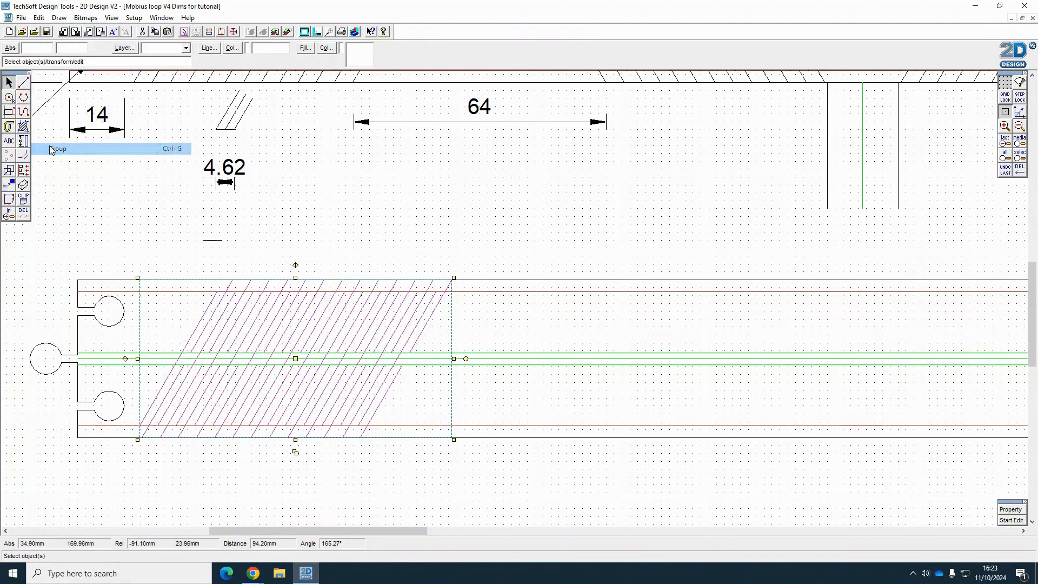
pyautogui.click(432, 238)
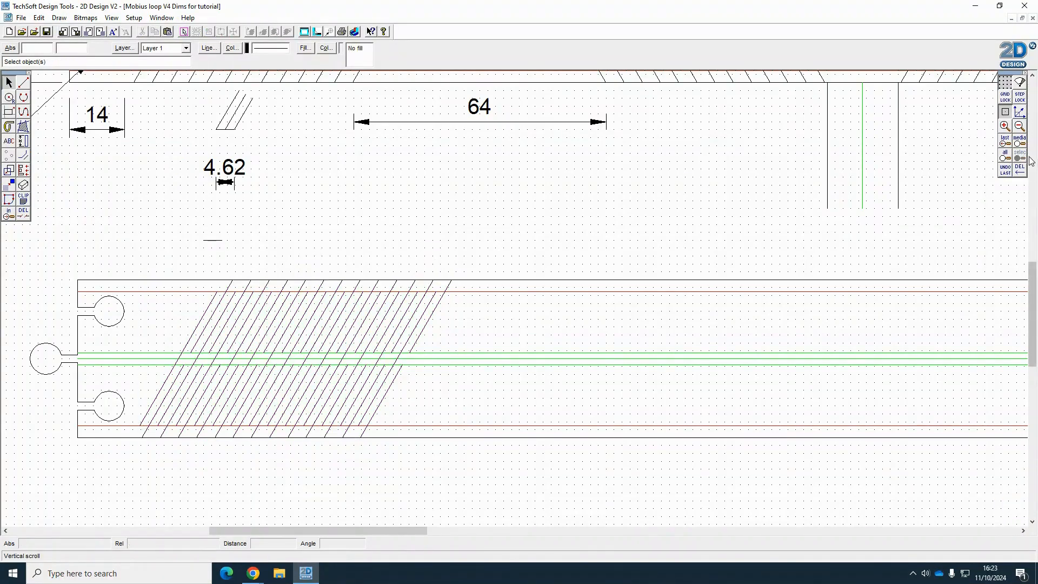
# - Dimension the horizontal distance between the reference drawing's upper green vertical centreline and the black line to its left
pyautogui.click(1019, 130)
pyautogui.scroll(1, 976, 192)
pyautogui.scroll(-1, 976, 192)
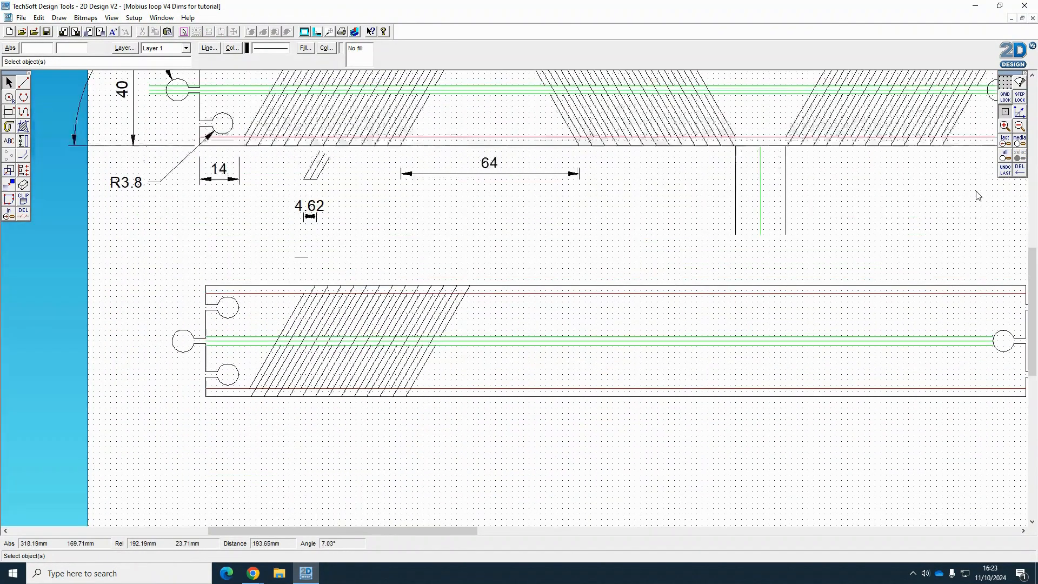
pyautogui.scroll(2, 903, 232)
pyautogui.scroll(-1, 670, 400)
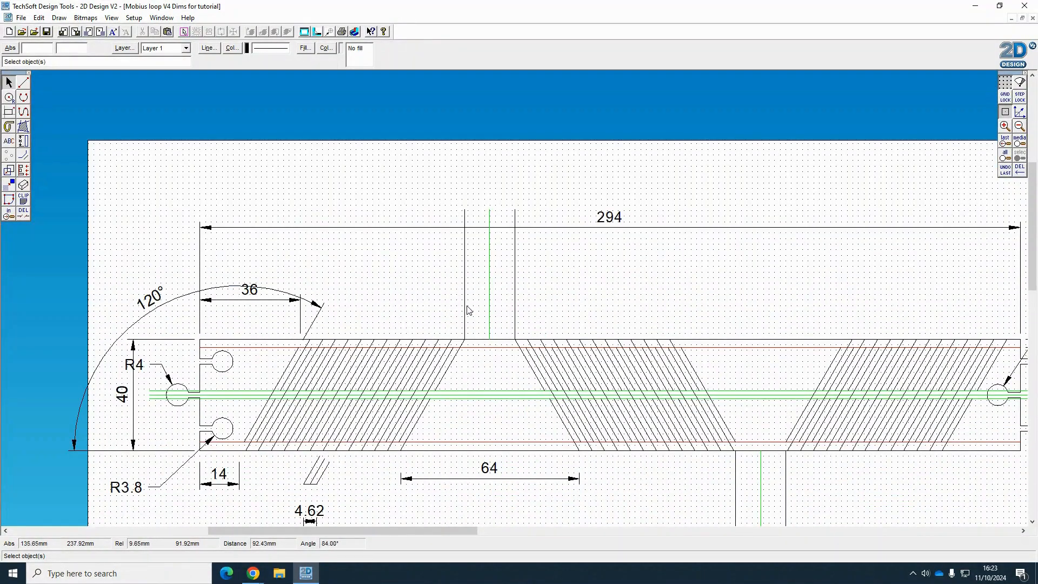
pyautogui.rightClick(21, 144)
pyautogui.click(53, 143)
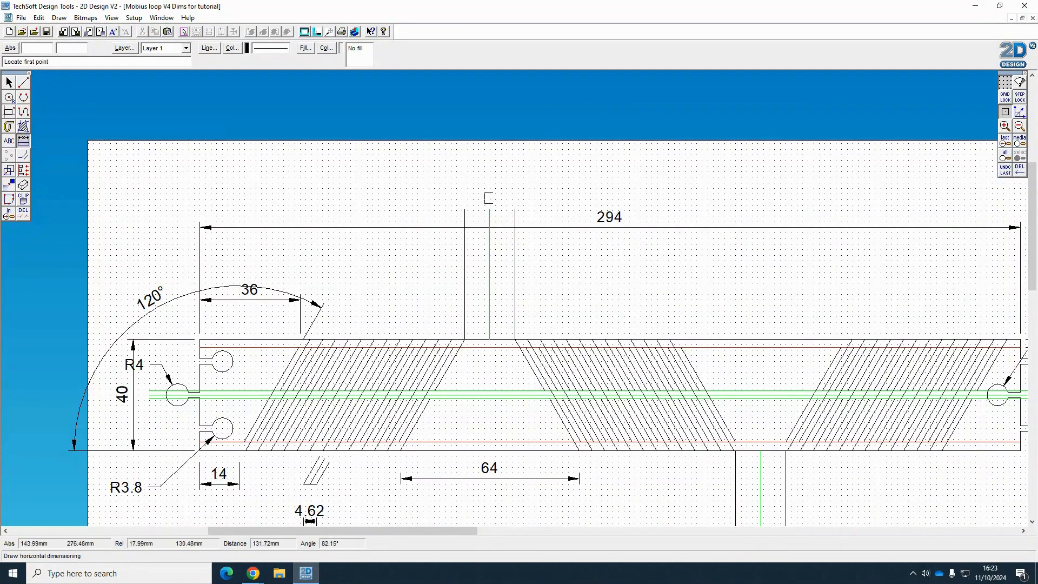
pyautogui.click(489, 210)
pyautogui.click(464, 211)
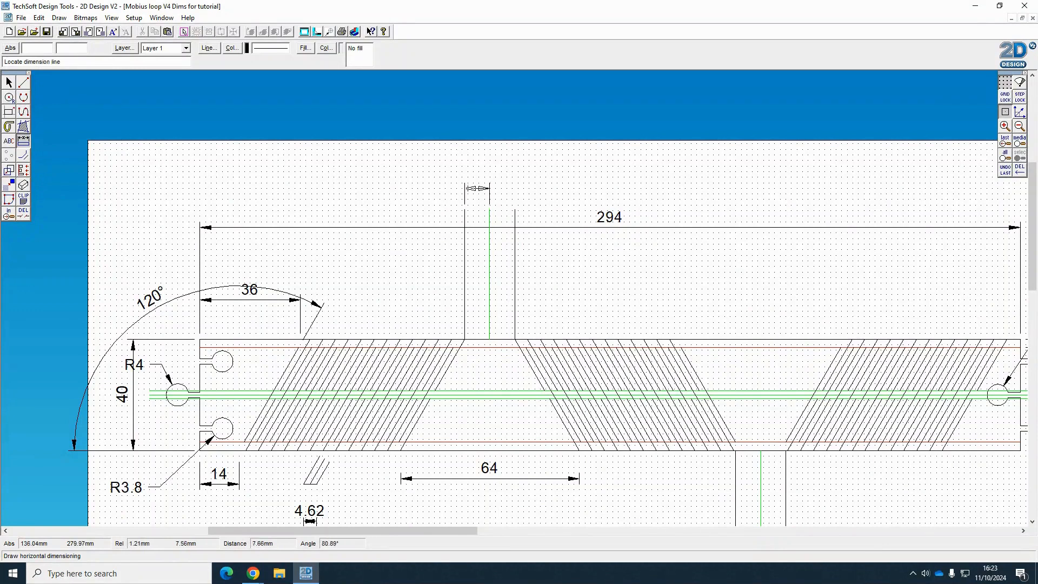
pyautogui.click(476, 187)
# - Draw a vertical line about 26 mm long upward from the hinge pattern's upper-right corner, with radial lock on
pyautogui.scroll(-5, 594, 167)
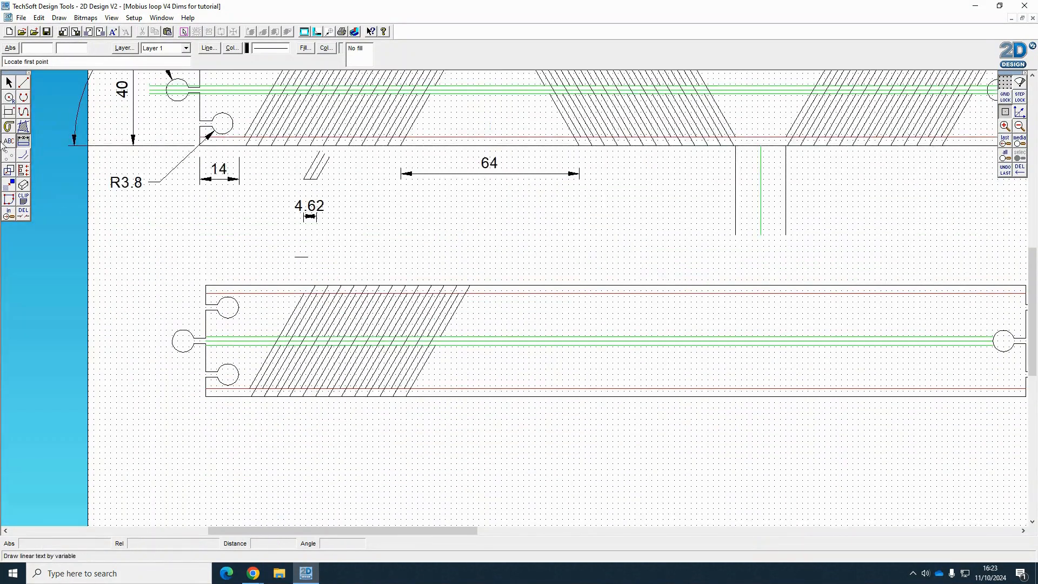
pyautogui.click(21, 84)
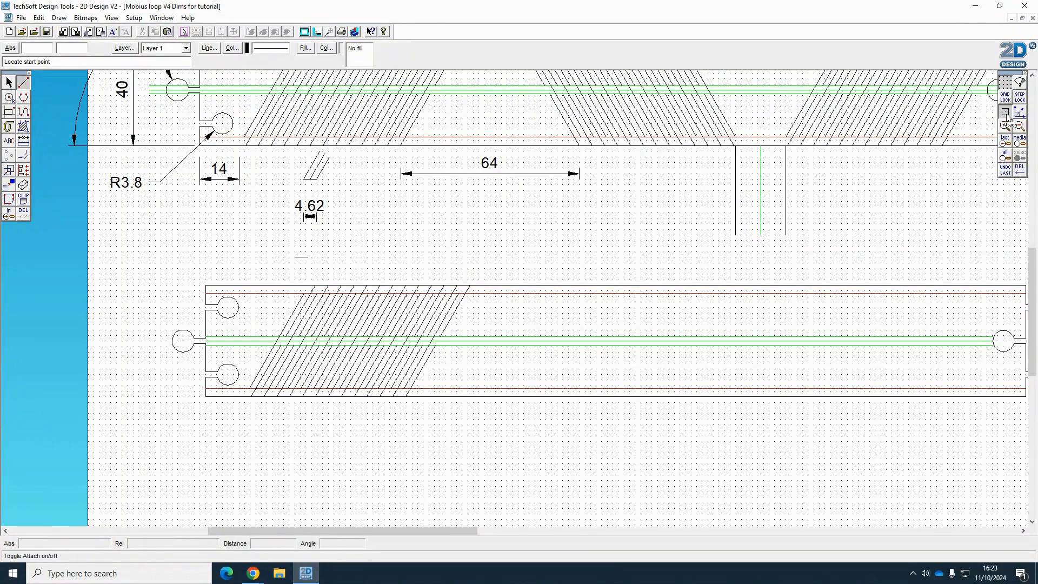
pyautogui.click(470, 284)
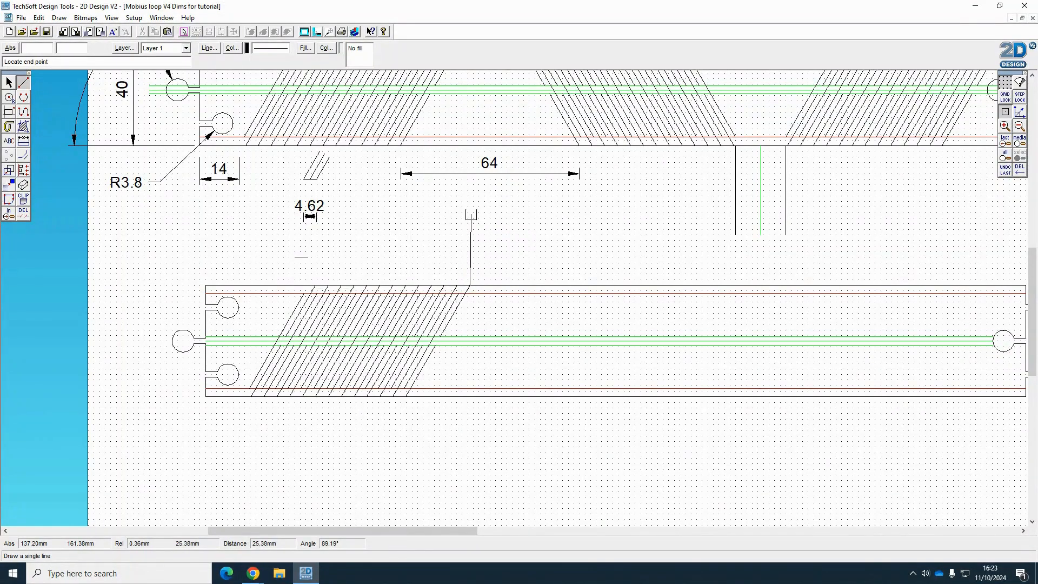
pyautogui.rightClick(1021, 114)
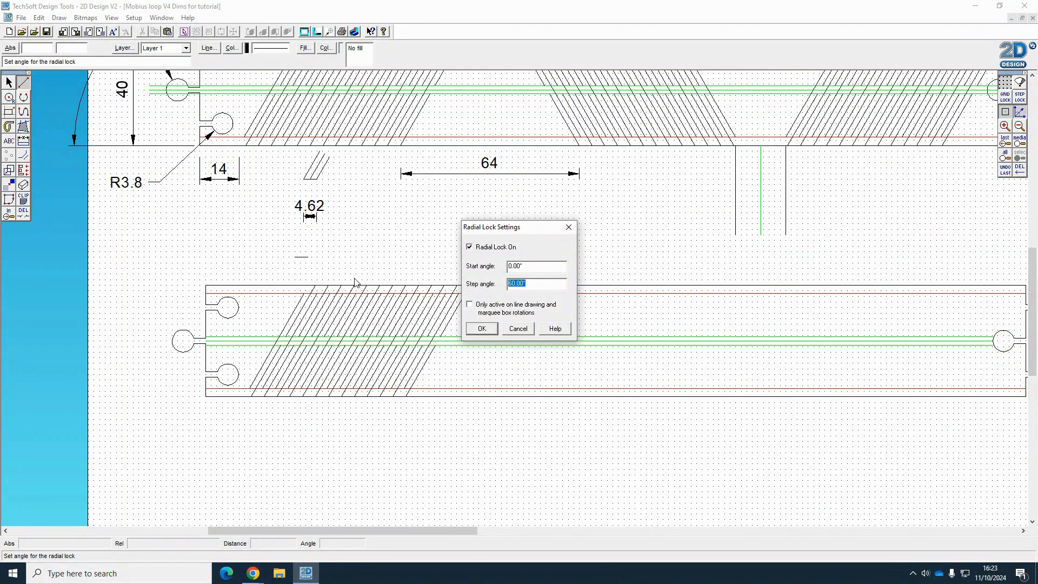
pyautogui.click(482, 329)
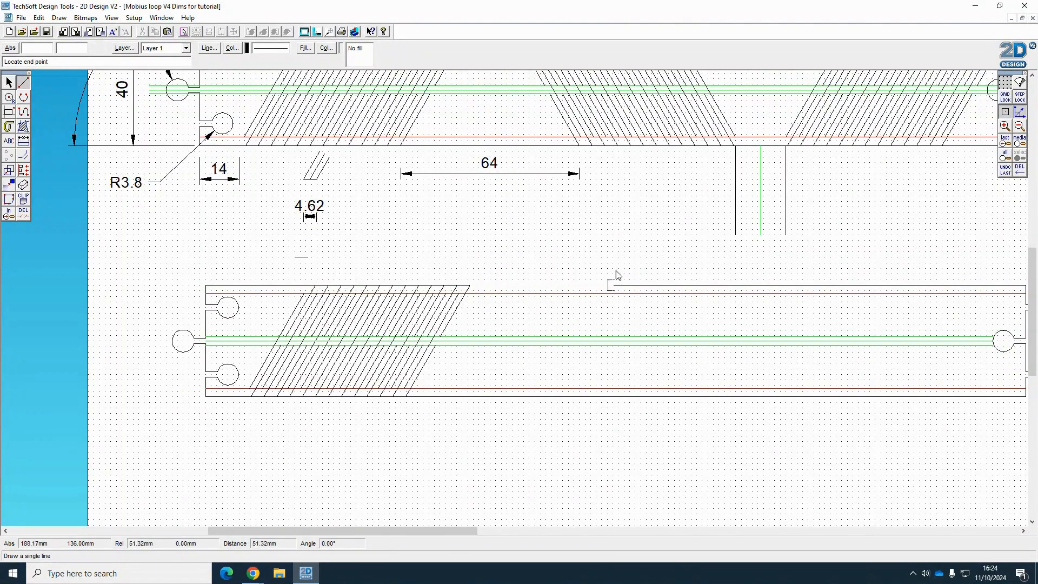
pyautogui.click(470, 213)
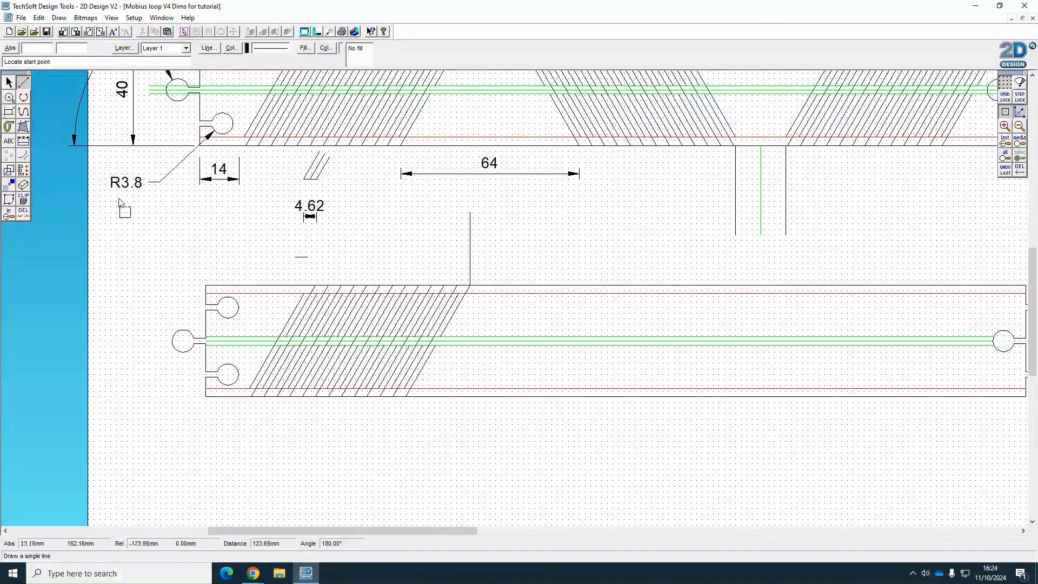
# - Create one parallel tool-path contour 9 mm to the right of the vertical line above the hinge pattern
pyautogui.click(24, 156)
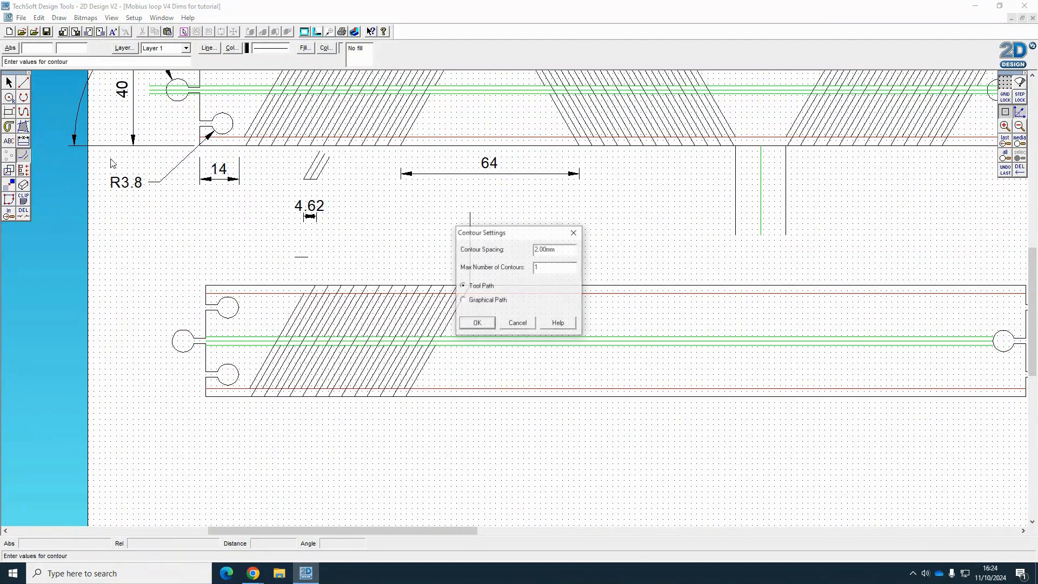
pyautogui.doubleClick(570, 247)
pyautogui.write('9')
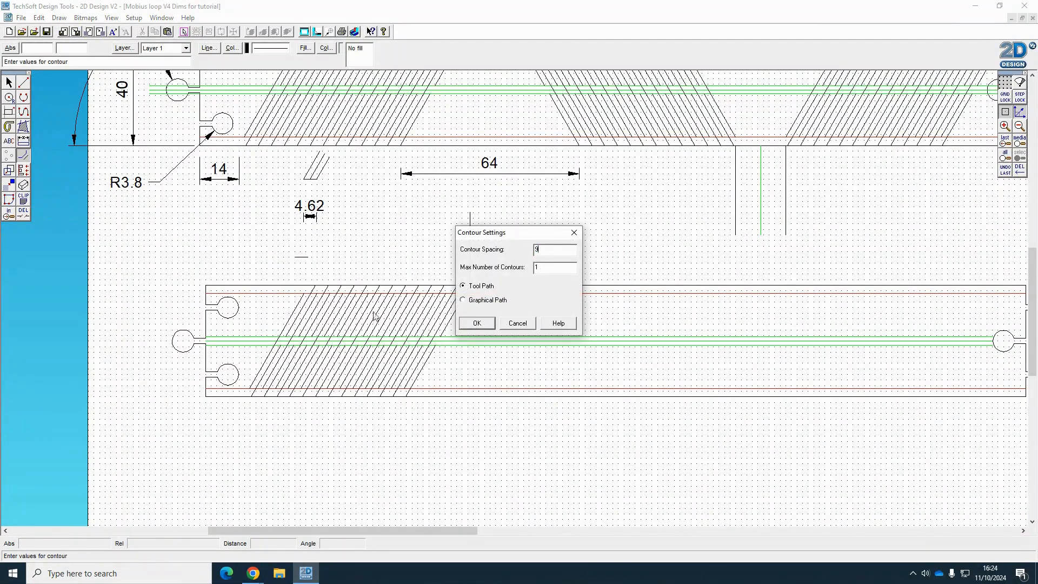
pyautogui.click(476, 324)
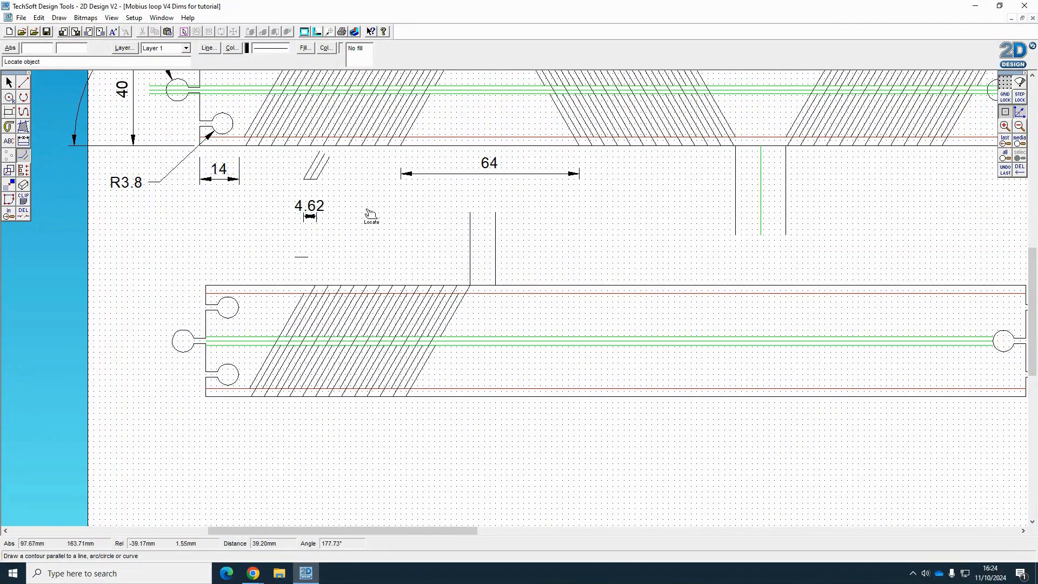
pyautogui.scroll(3, 378, 215)
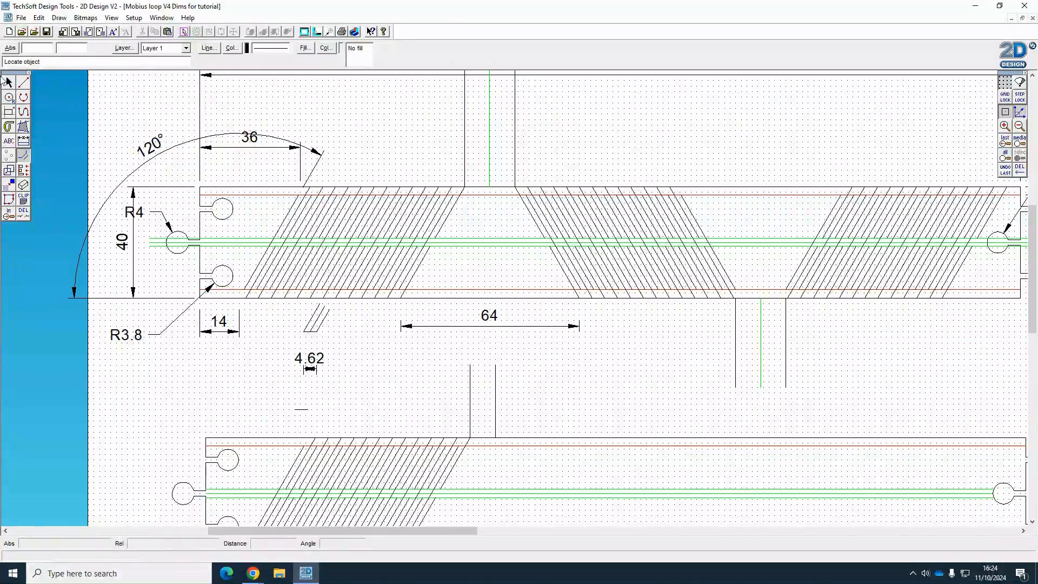
# - Recolour the new offset vertical line above the strip green
pyautogui.click(8, 82)
pyautogui.scroll(-3, 366, 301)
pyautogui.click(495, 257)
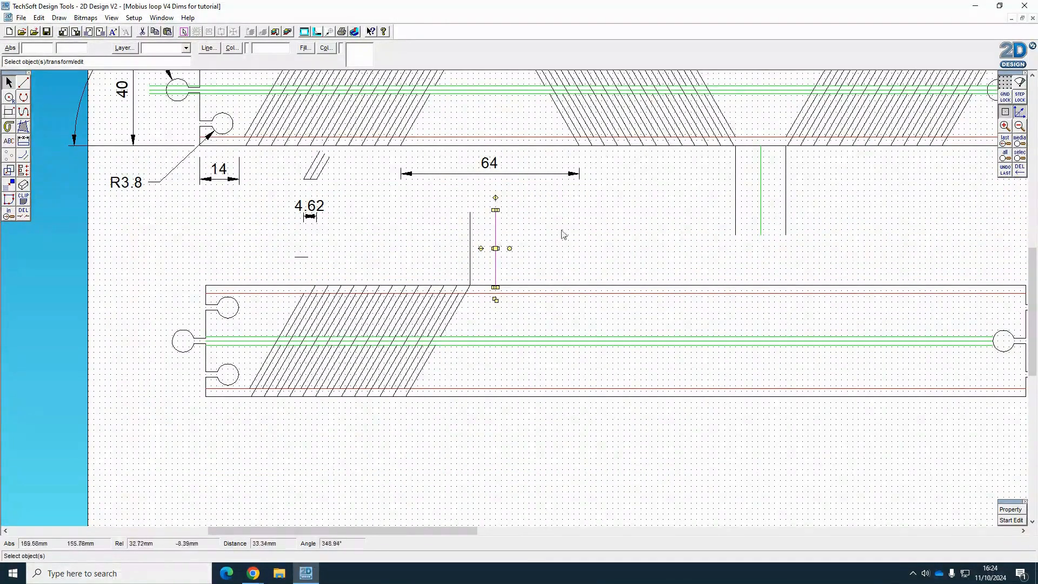
pyautogui.click(507, 264)
pyautogui.click(495, 262)
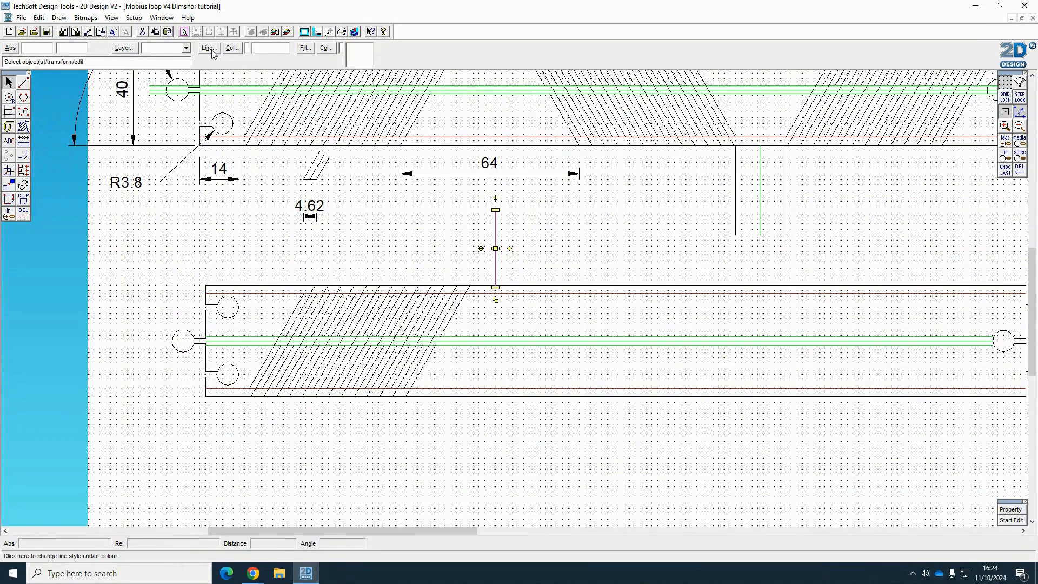
pyautogui.click(232, 47)
pyautogui.click(498, 249)
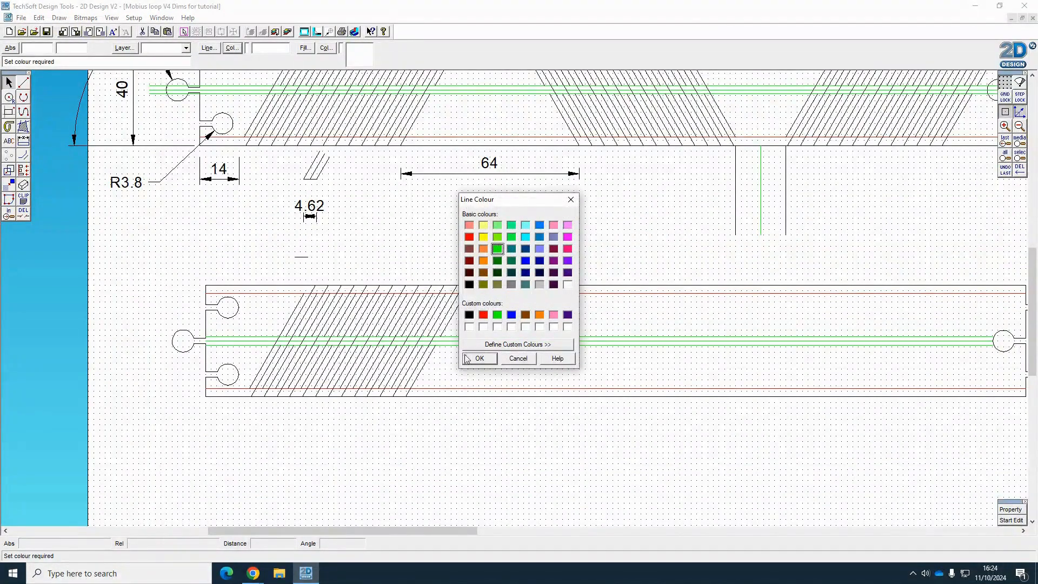
pyautogui.click(479, 359)
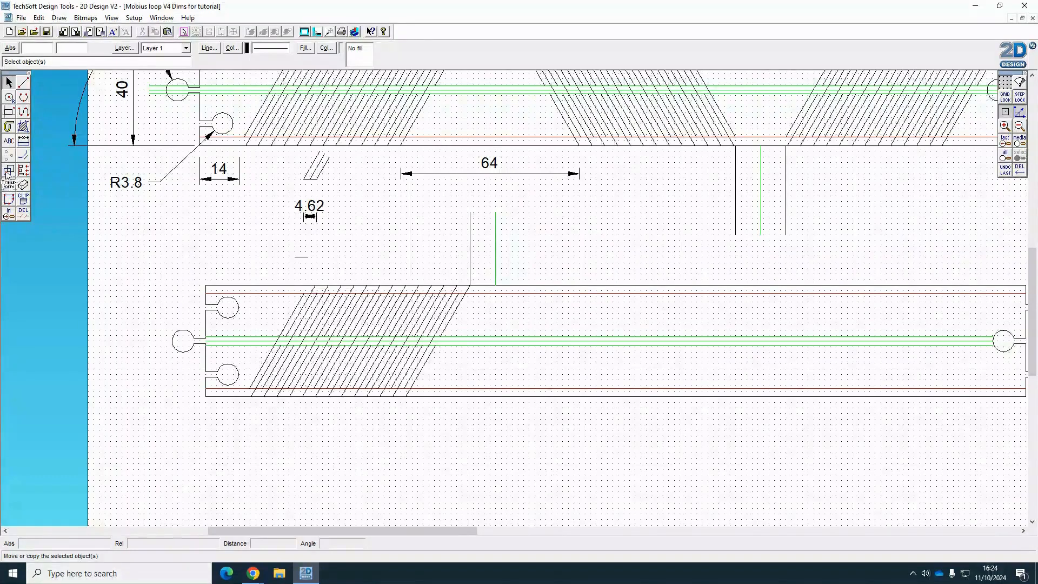
# - Mirror the grouped hinge cuts about the upper green vertical line, using Repeat to keep the original
pyautogui.click(370, 328)
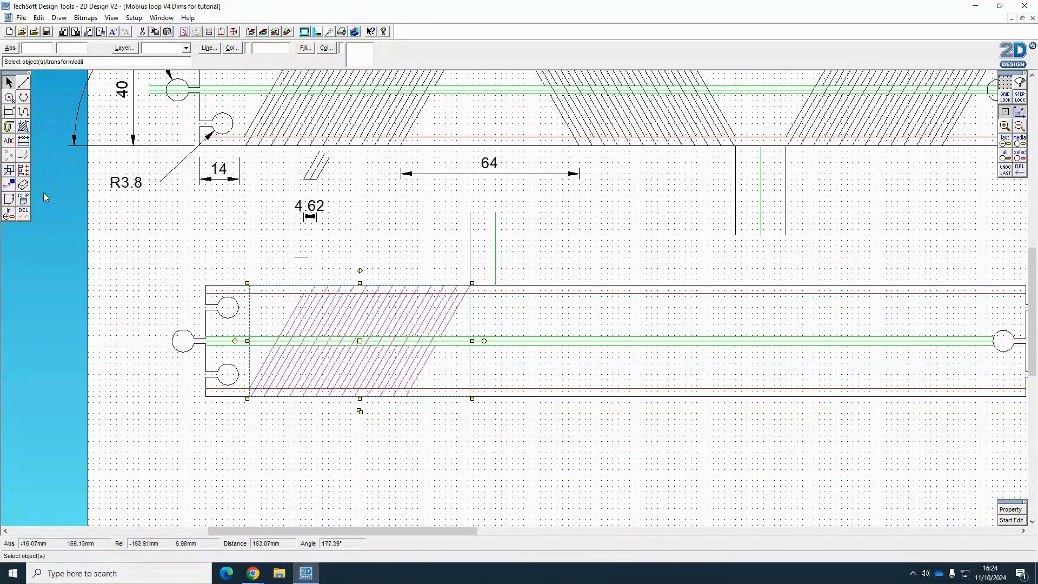
pyautogui.click(9, 172)
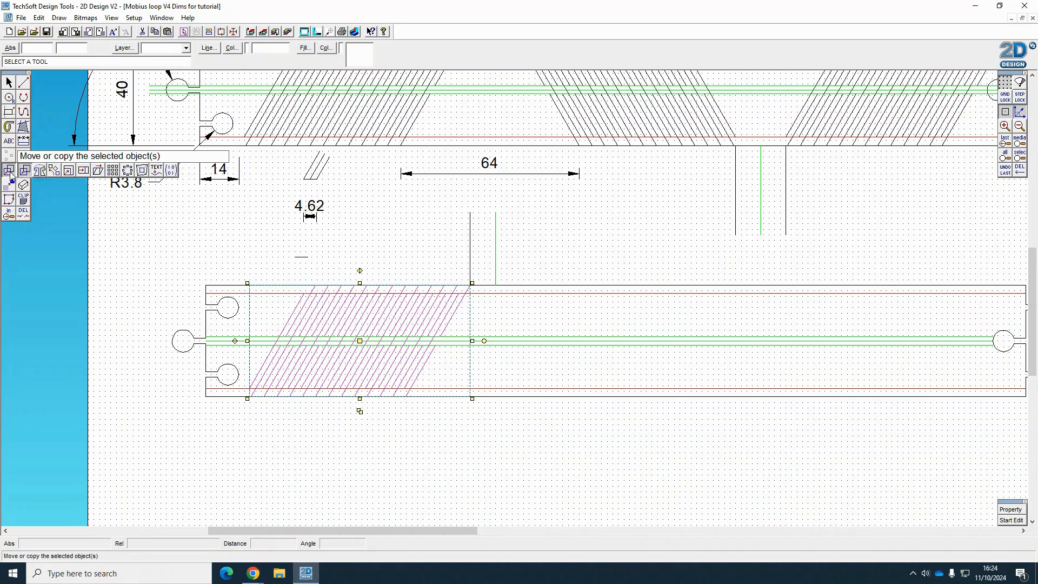
pyautogui.click(40, 171)
pyautogui.moveTo(512, 258); pyautogui.dragTo(593, 230)
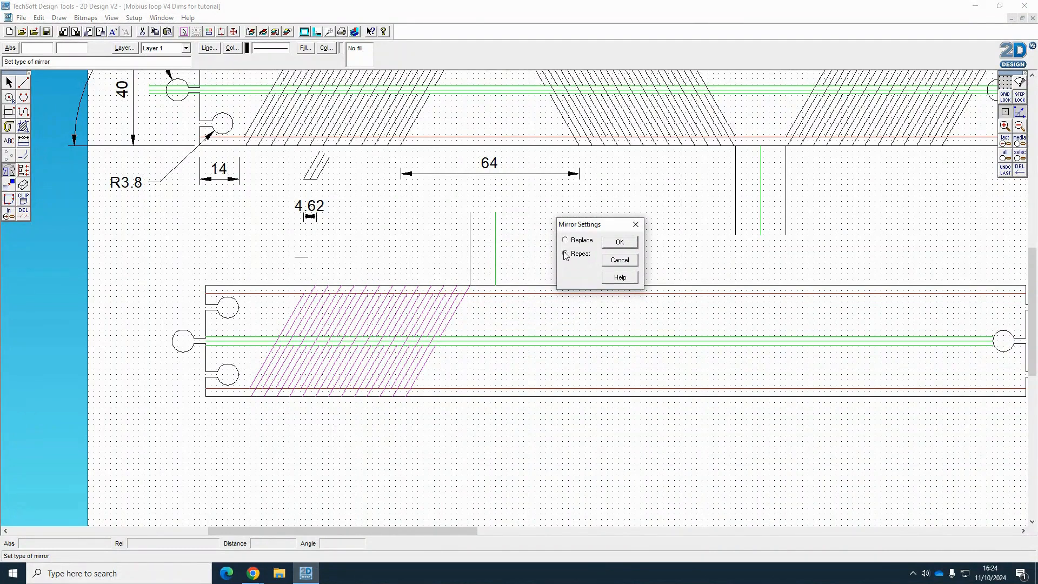
pyautogui.click(619, 243)
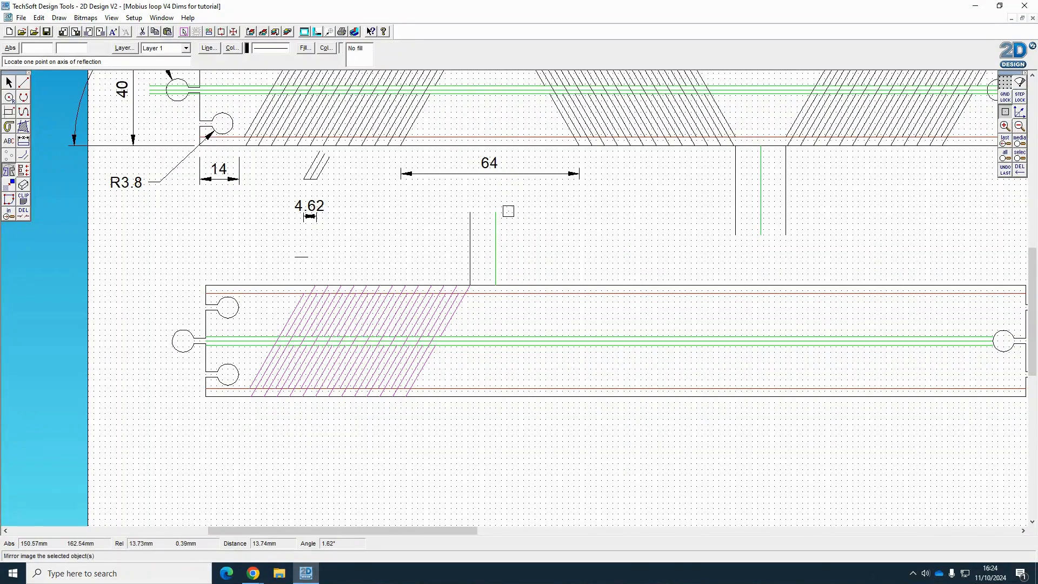
pyautogui.click(496, 211)
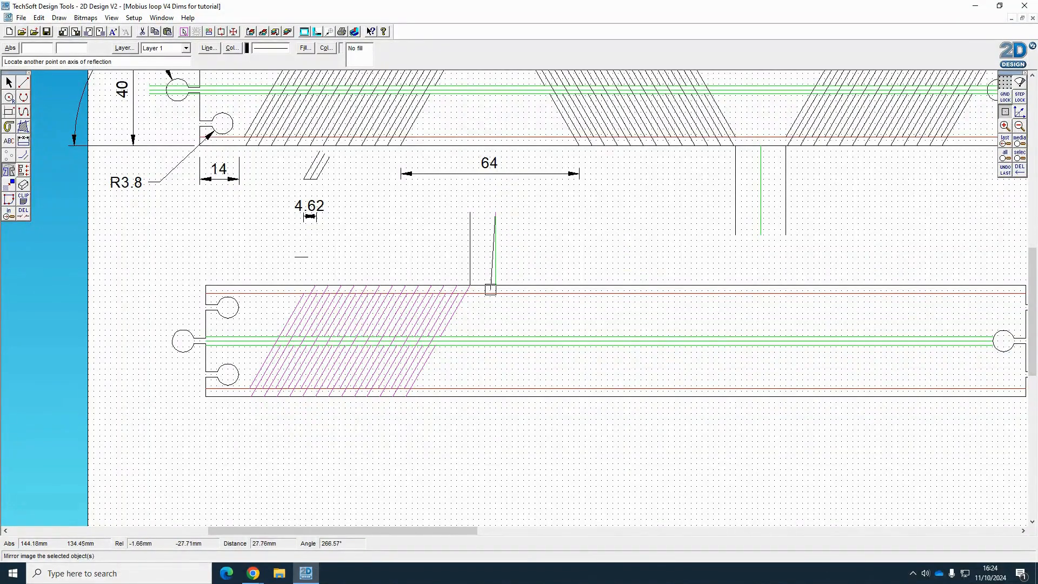
pyautogui.click(495, 285)
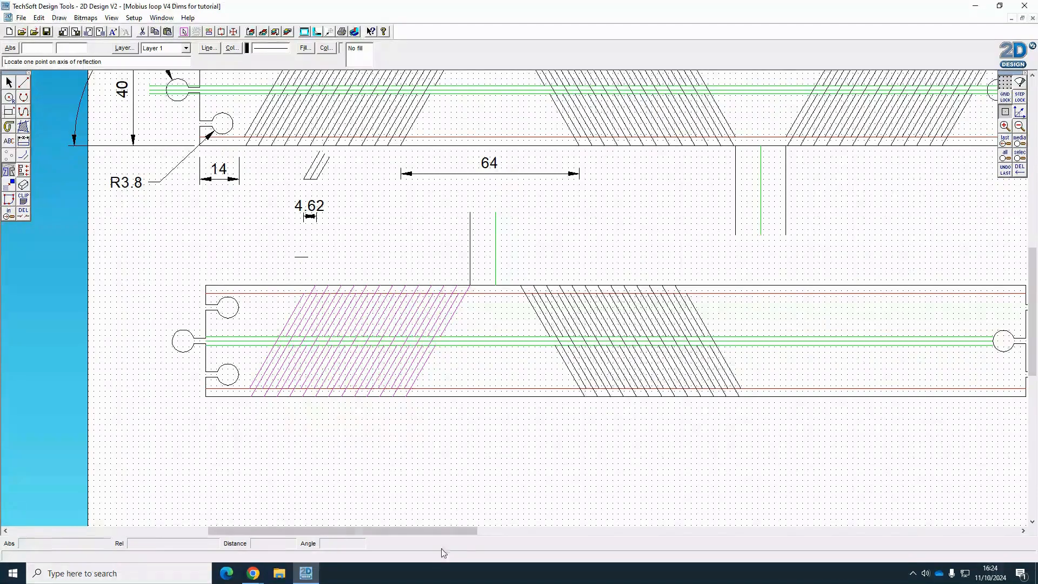
# - Draw a 20 mm vertical line downward from the mirrored hinge pattern's lower-right corner, with grid lock on
pyautogui.moveTo(436, 530); pyautogui.dragTo(510, 540)
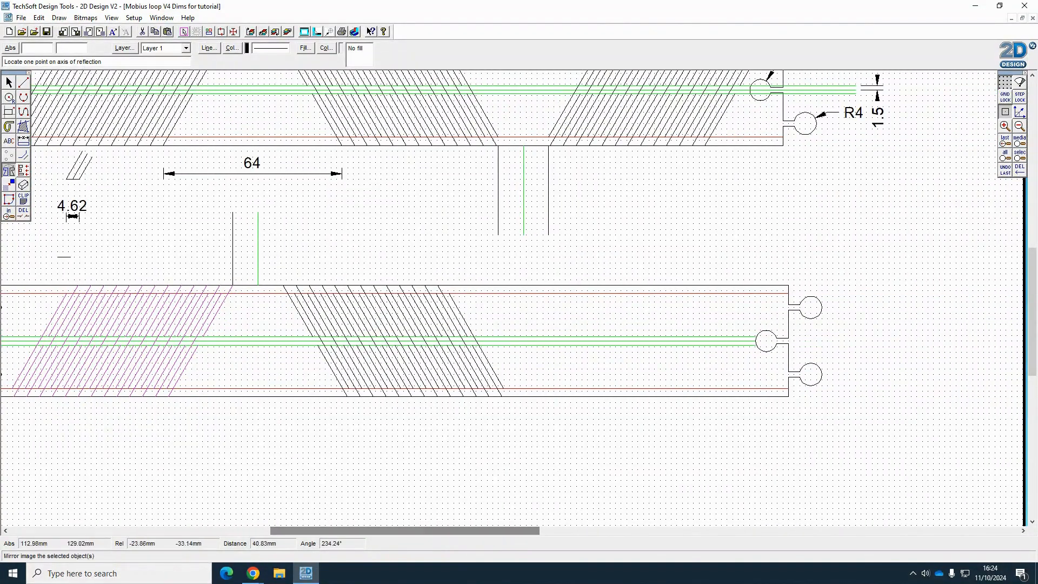
pyautogui.click(24, 83)
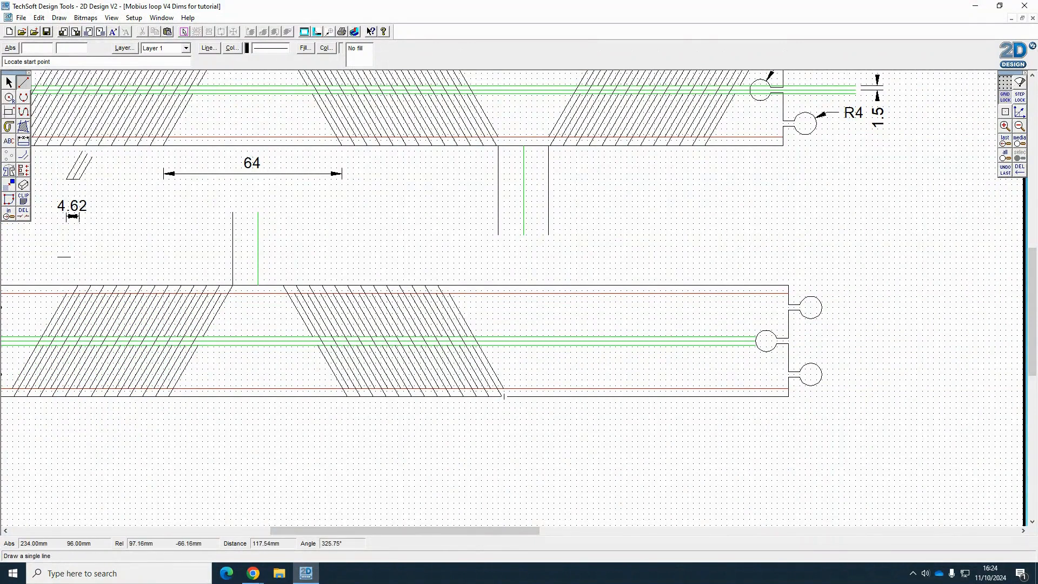
pyautogui.click(504, 396)
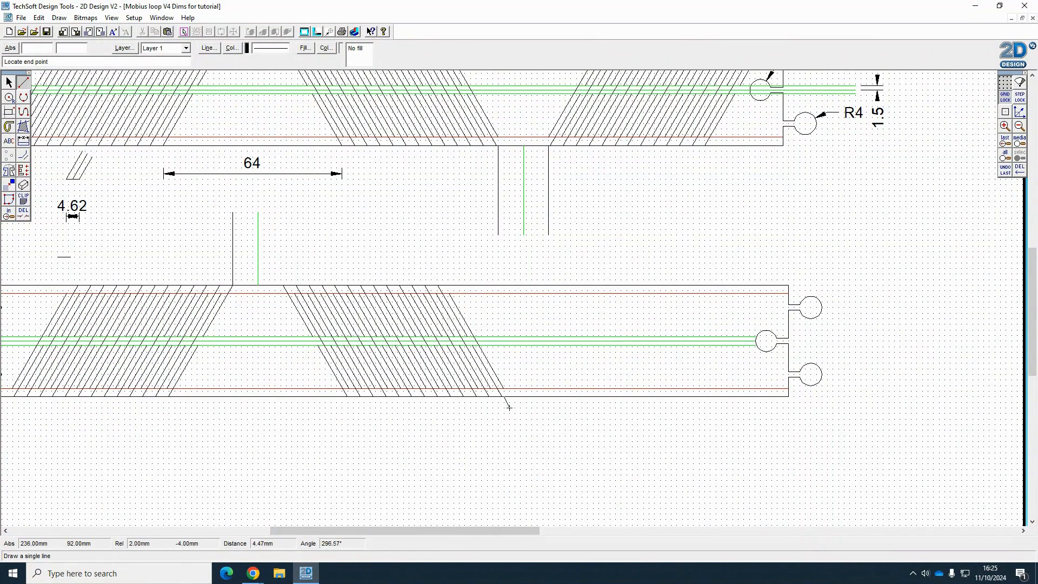
pyautogui.click(504, 453)
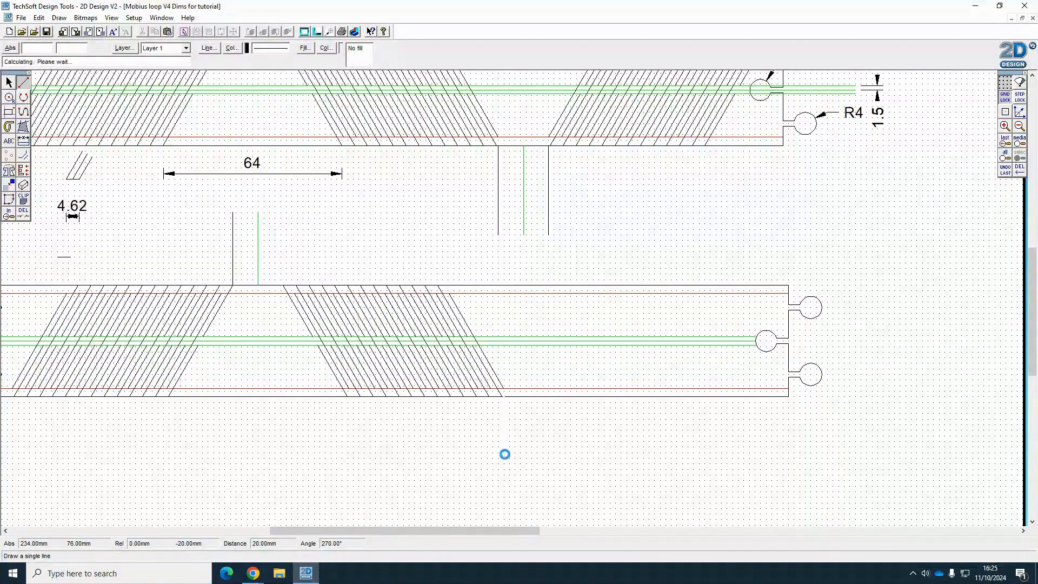
# - Create one parallel tool-path contour 9 mm to the right of the vertical line below the strip
pyautogui.click(24, 157)
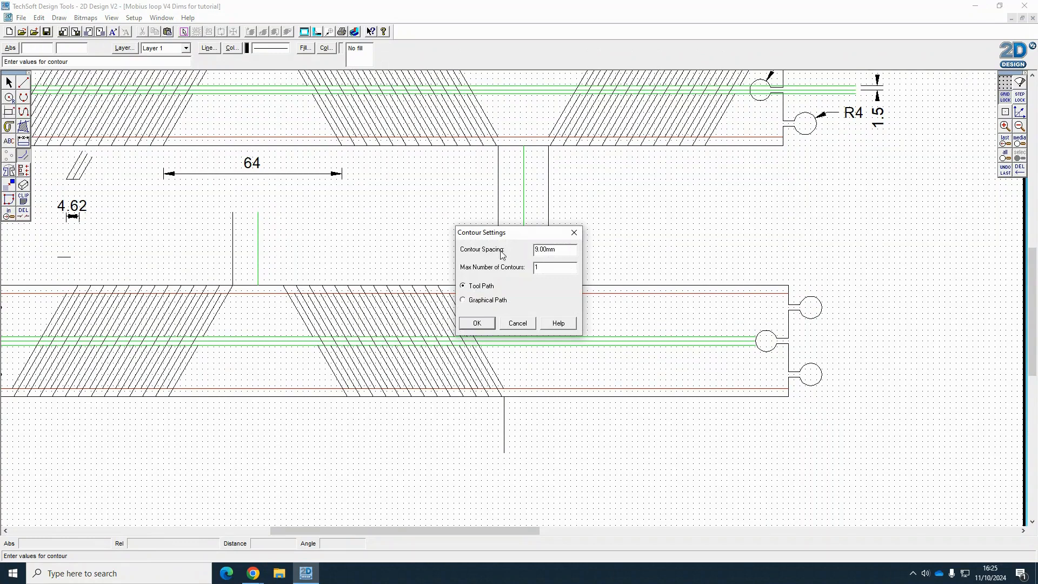
pyautogui.click(475, 323)
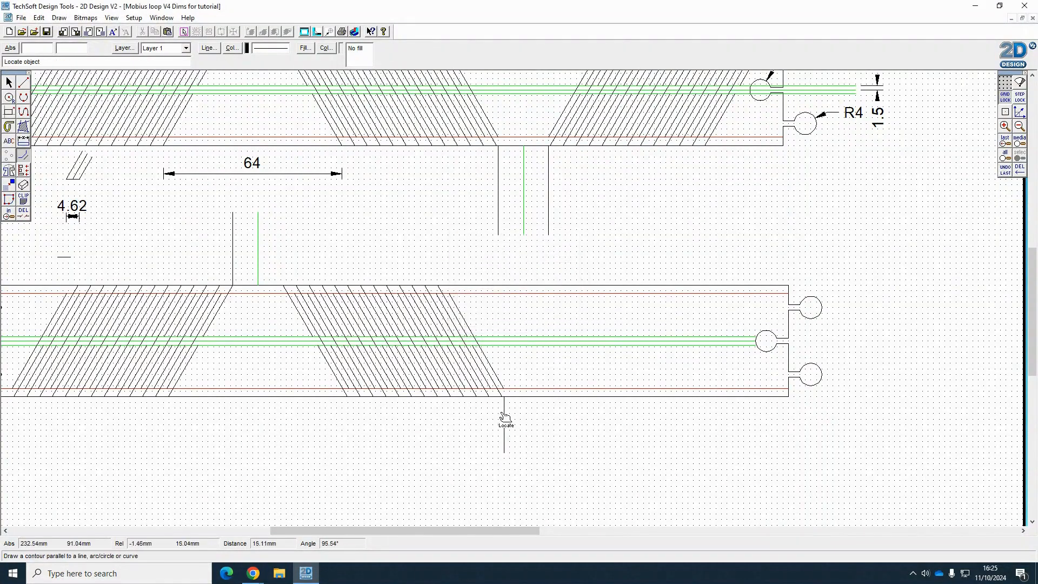
pyautogui.click(506, 422)
# - Recolour the new offset vertical line below the strip green
pyautogui.click(9, 83)
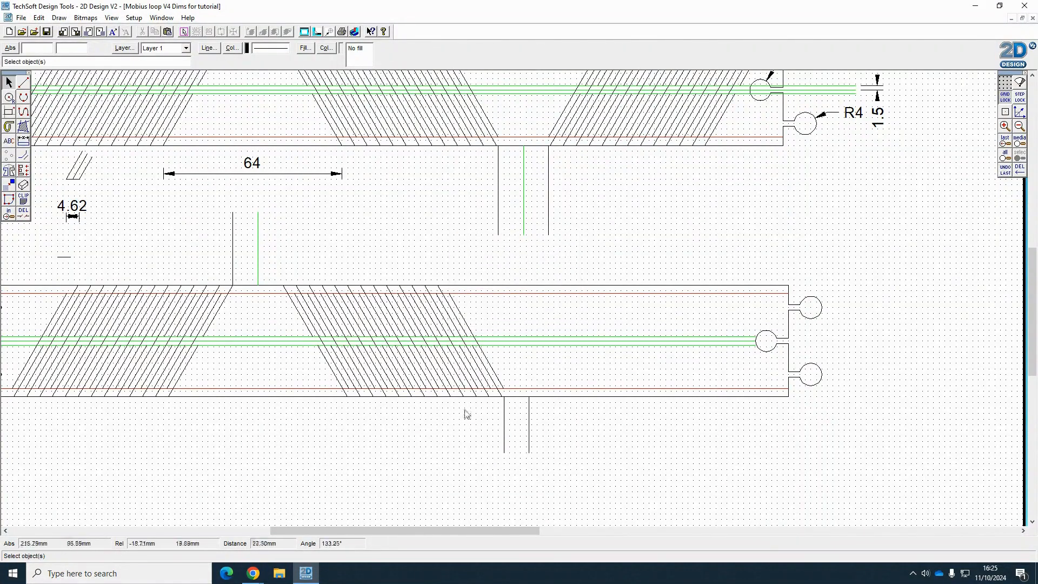
pyautogui.click(529, 450)
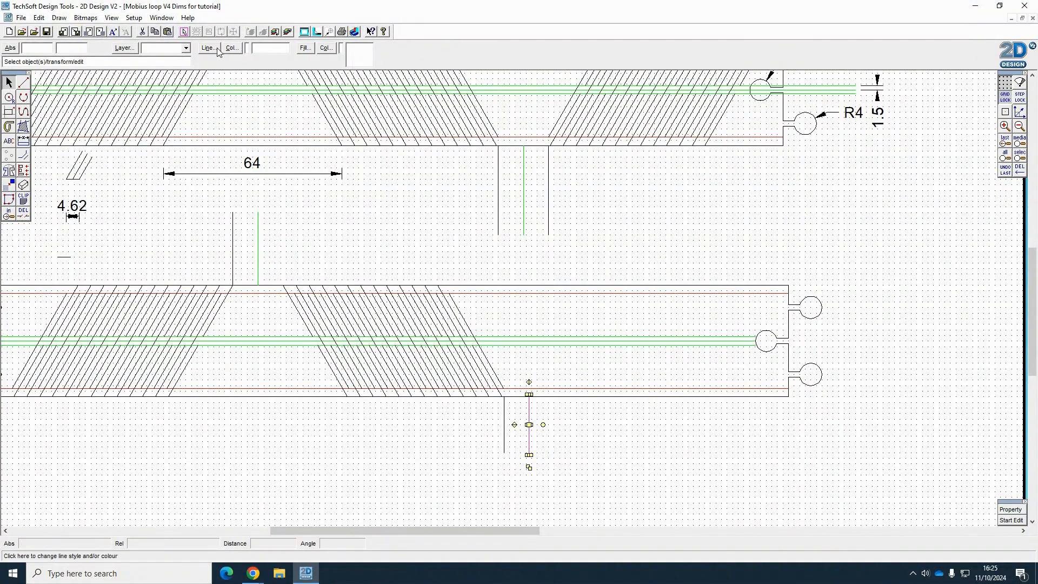
pyautogui.click(232, 47)
pyautogui.click(497, 237)
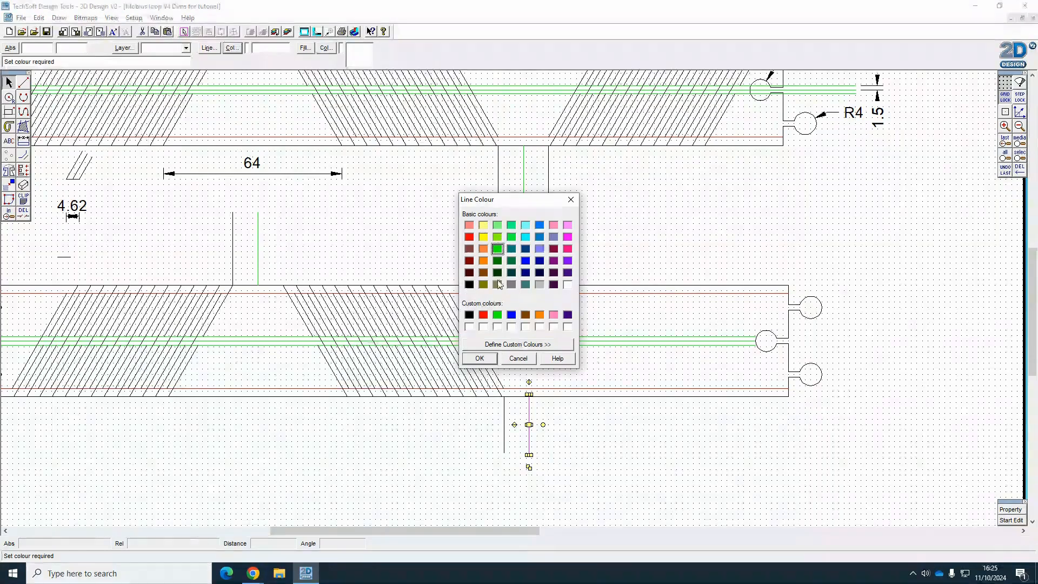
pyautogui.click(491, 358)
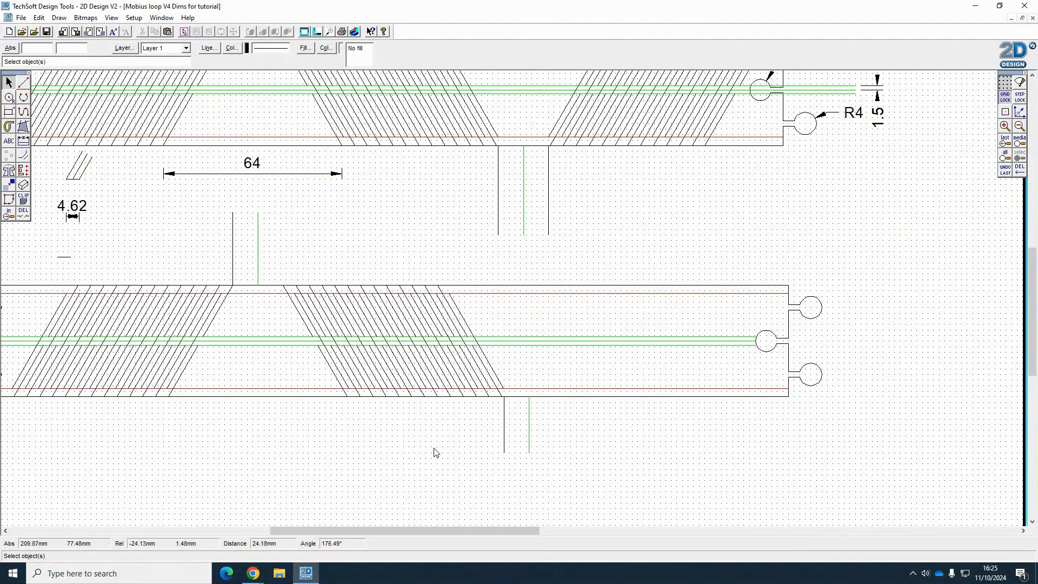
# - Mirror the middle hinge group about the lower green vertical line with Repeat, switching off grid lock to pick the line's endpoints
pyautogui.click(418, 377)
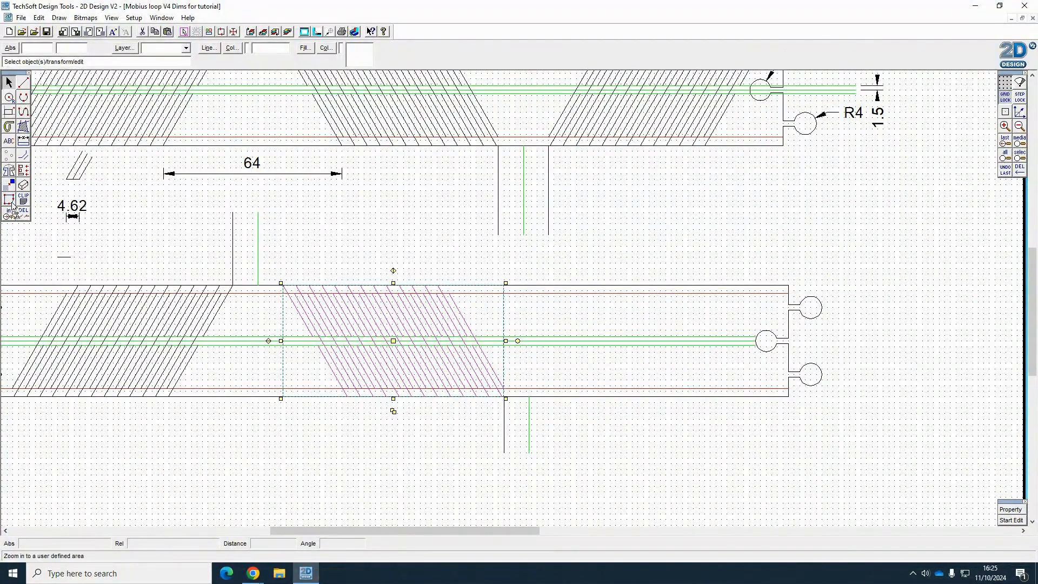
pyautogui.click(9, 172)
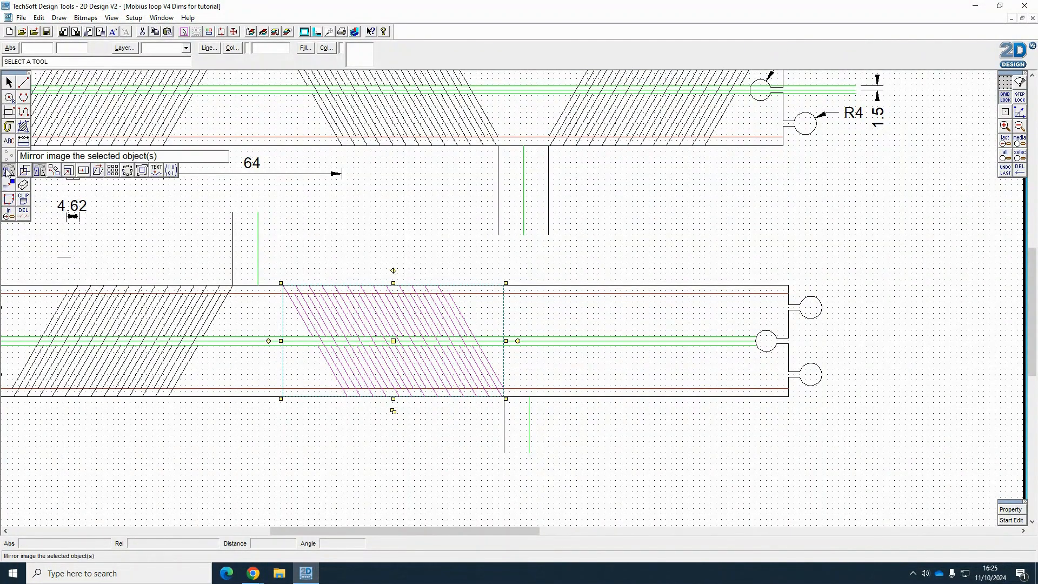
pyautogui.click(43, 172)
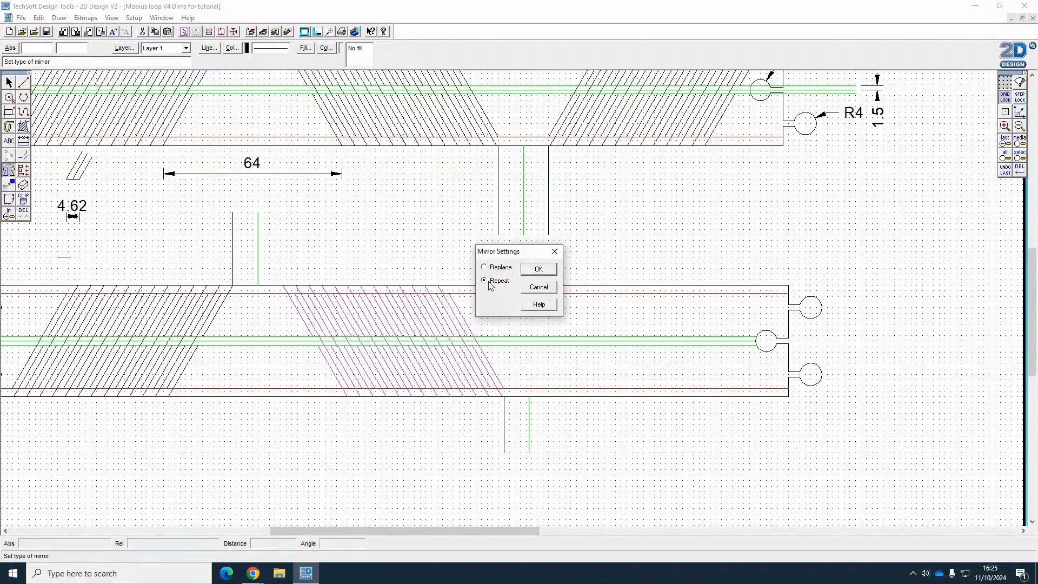
pyautogui.click(526, 273)
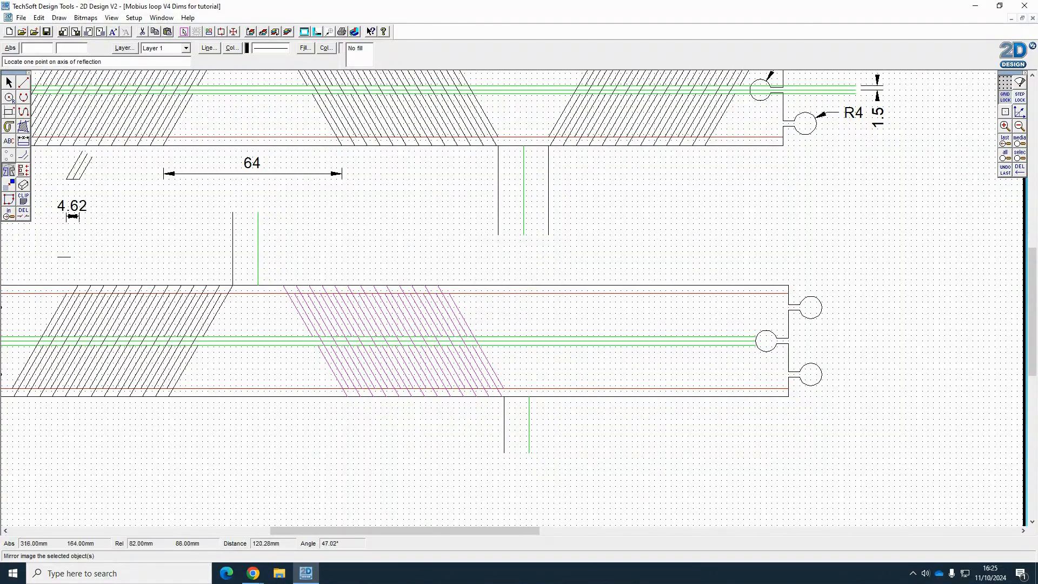
pyautogui.click(1009, 102)
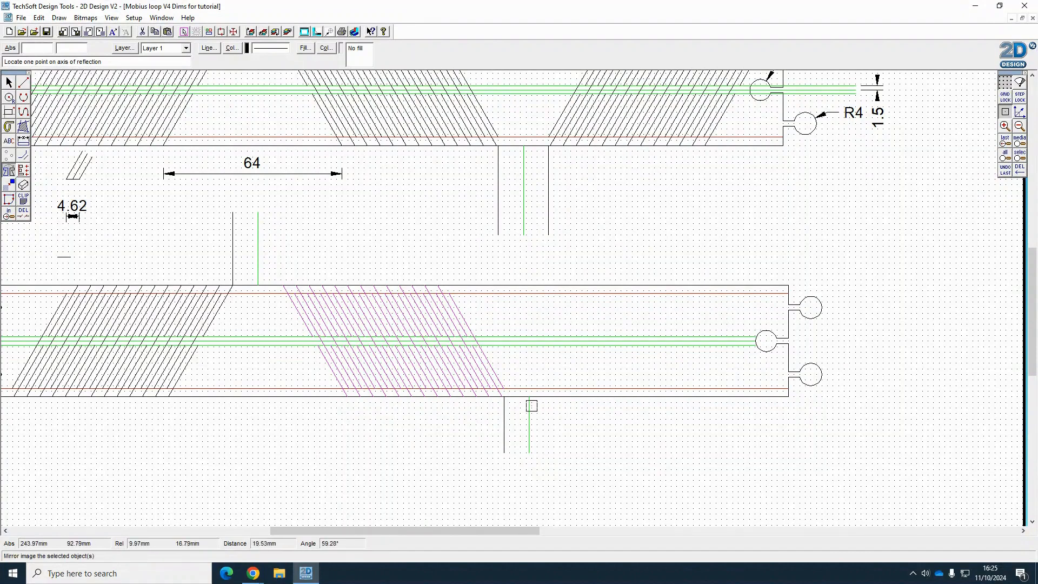
pyautogui.click(528, 395)
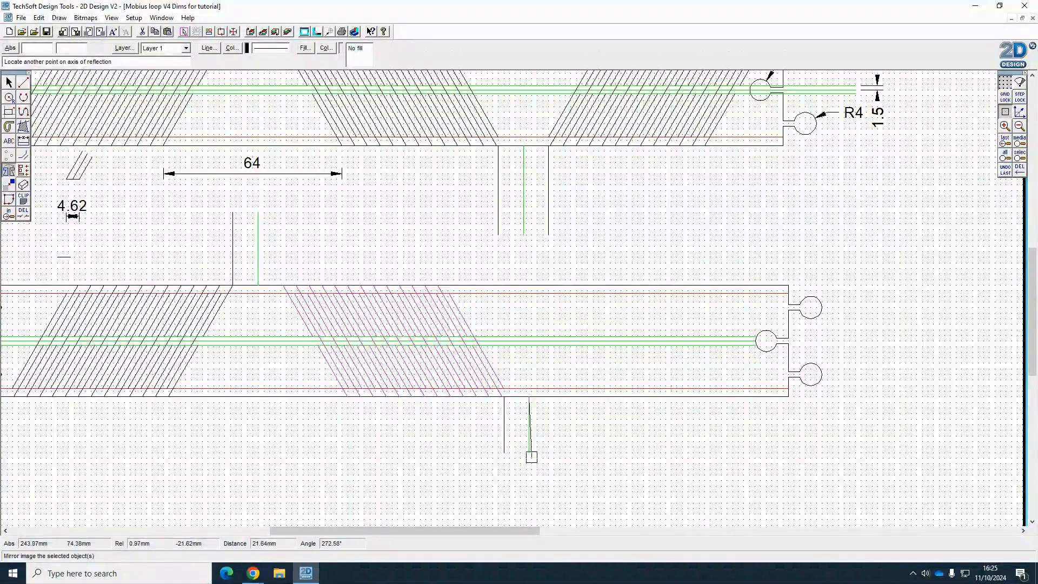
pyautogui.click(529, 454)
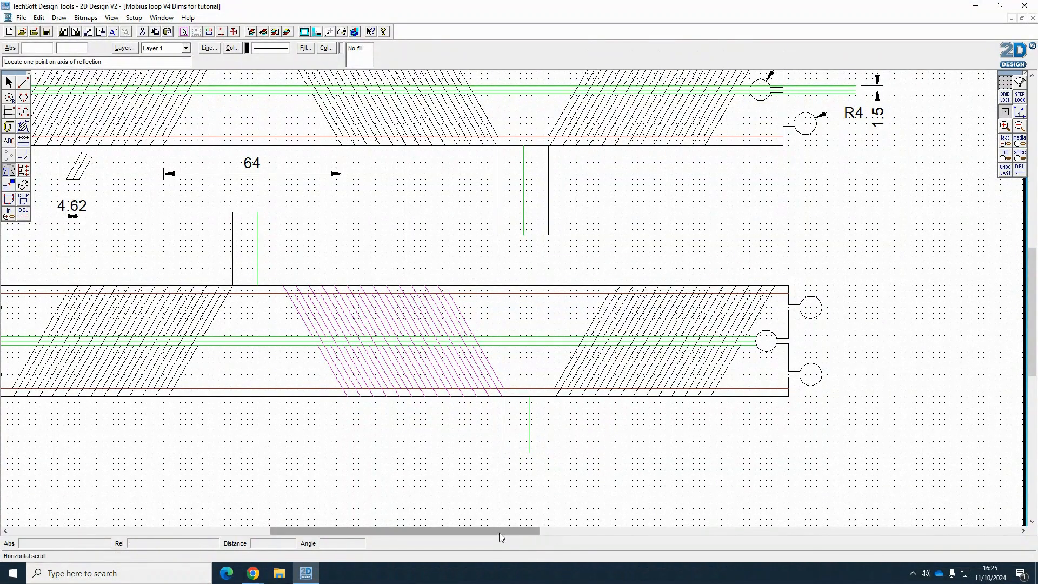
# - Compare the redrawn strip with the reference drawing and the photo of the assembled Mobius loops
pyautogui.moveTo(499, 533); pyautogui.dragTo(464, 533)
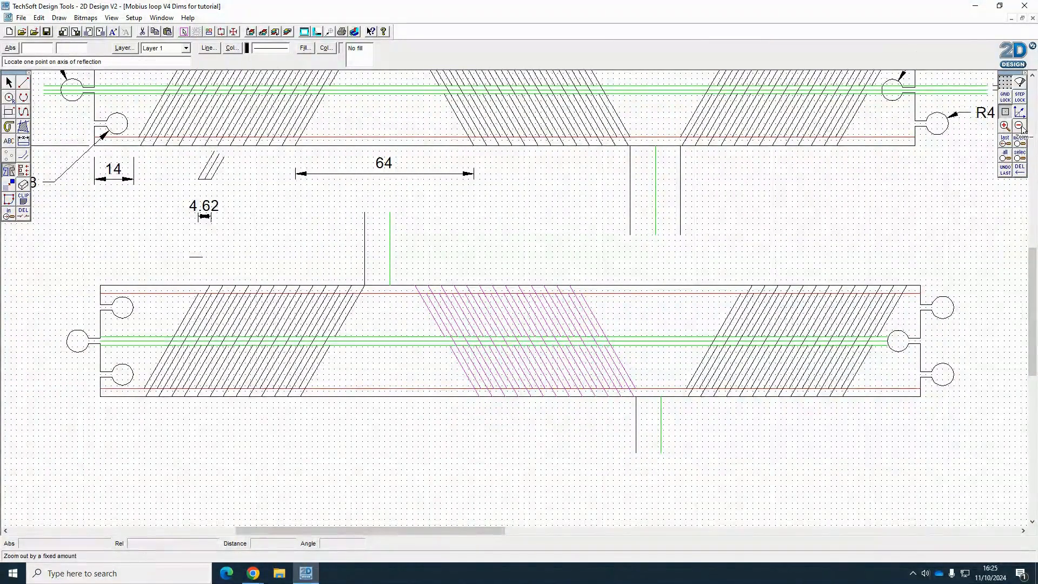
pyautogui.click(1020, 141)
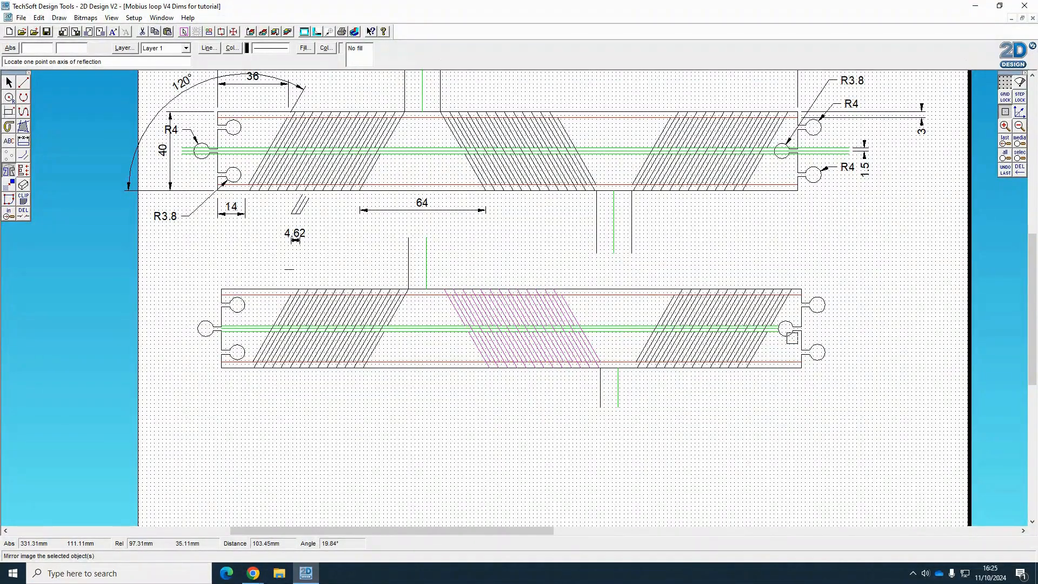
pyautogui.moveTo(546, 531); pyautogui.dragTo(763, 541)
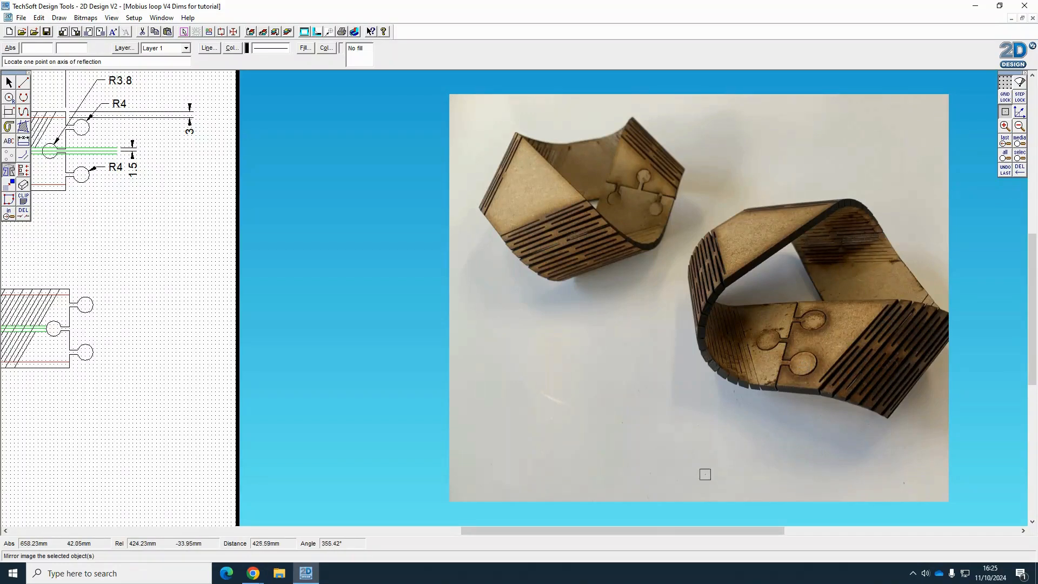
pyautogui.moveTo(656, 532)
pyautogui.mouseDown()
pyautogui.moveTo(459, 509)
pyautogui.moveTo(457, 480)
pyautogui.mouseUp()
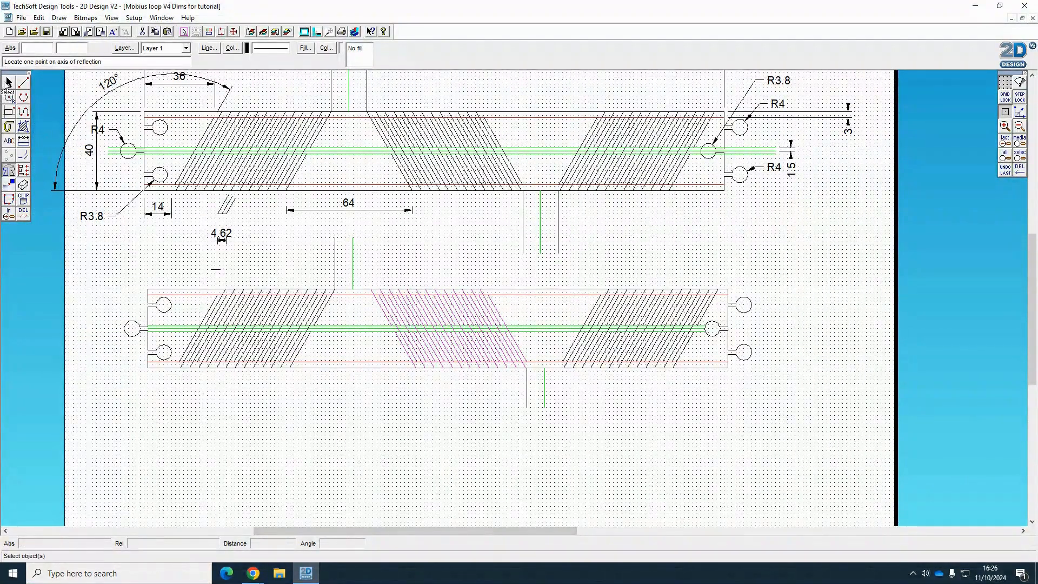
# - Deselect the middle hinge group and delete the green and black vertical lines and the short stray horizontal line above the redrawn strip
pyautogui.click(9, 82)
pyautogui.click(342, 442)
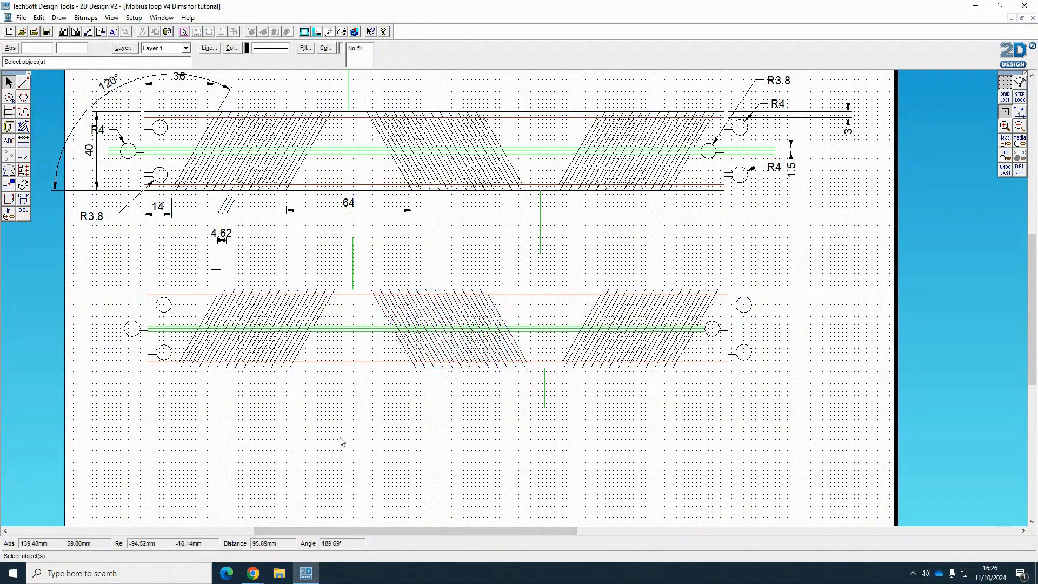
pyautogui.click(354, 276)
pyautogui.press('Delete')
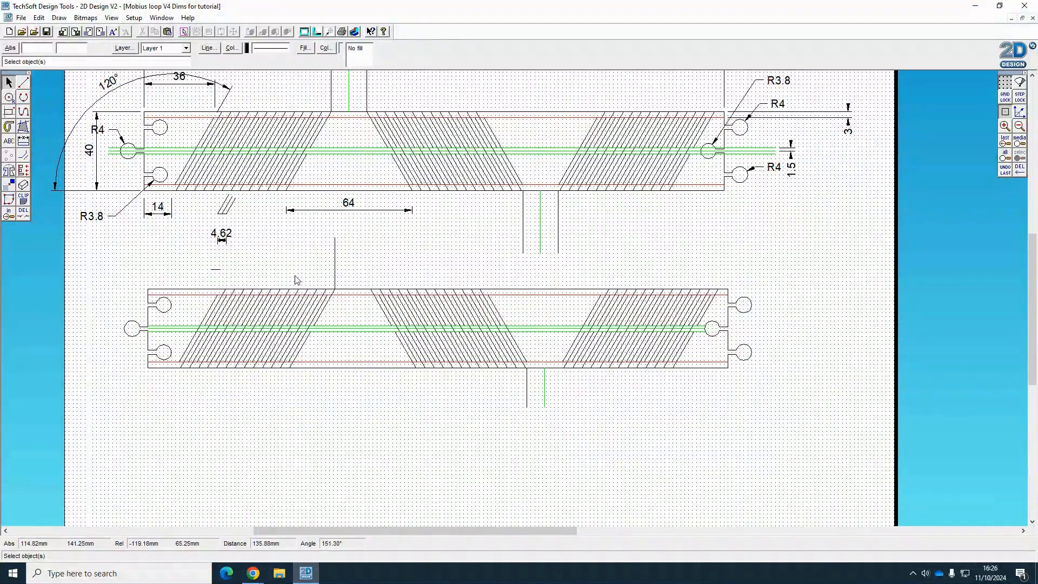
pyautogui.click(334, 269)
pyautogui.press('Delete')
pyautogui.click(216, 268)
pyautogui.press('Delete')
# - Delete the red and green horizontal guide lines inside the redrawn strip and the two vertical lines below it
pyautogui.click(346, 306)
pyautogui.click(343, 328)
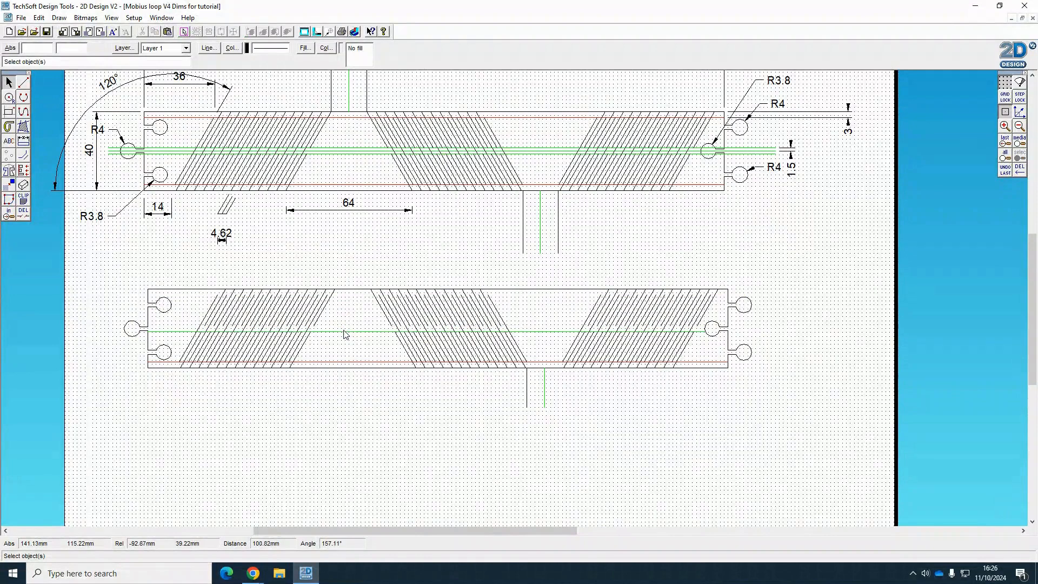
pyautogui.press('Delete')
pyautogui.click(345, 362)
pyautogui.press('Delete')
pyautogui.click(527, 405)
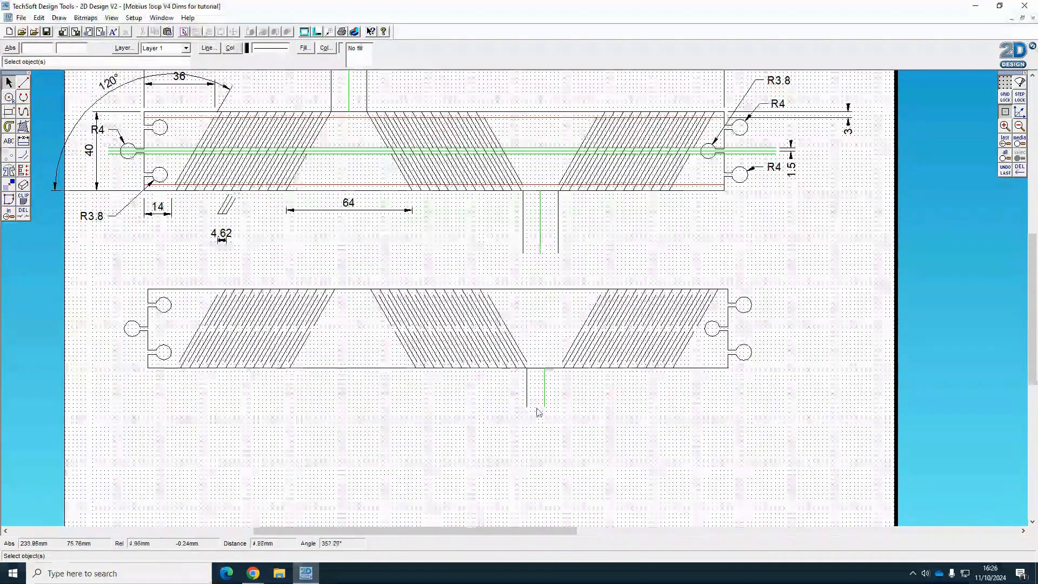
pyautogui.press('Delete')
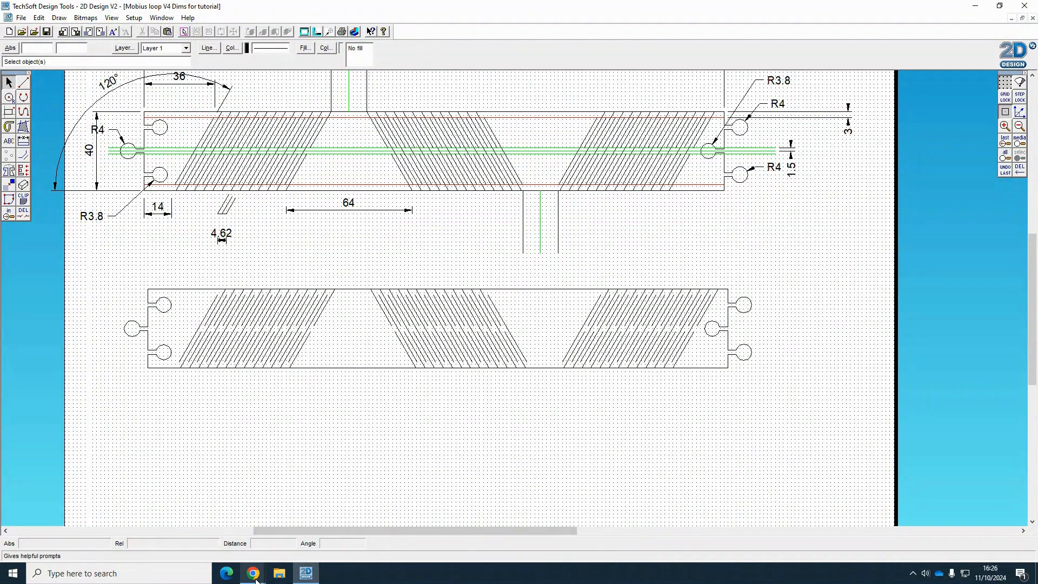
pyautogui.moveTo(255, 577)
pyautogui.click(194, 527)
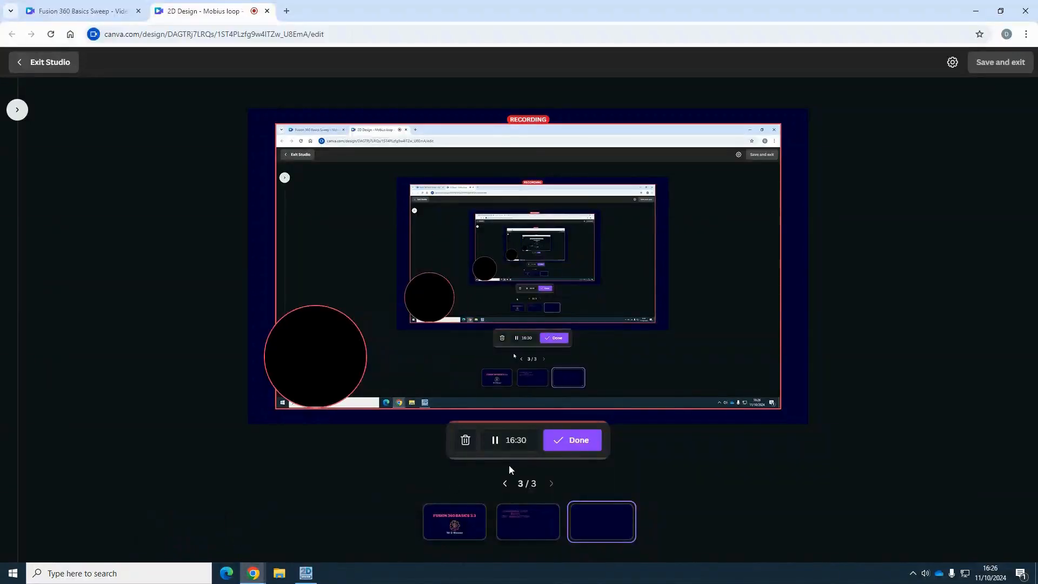